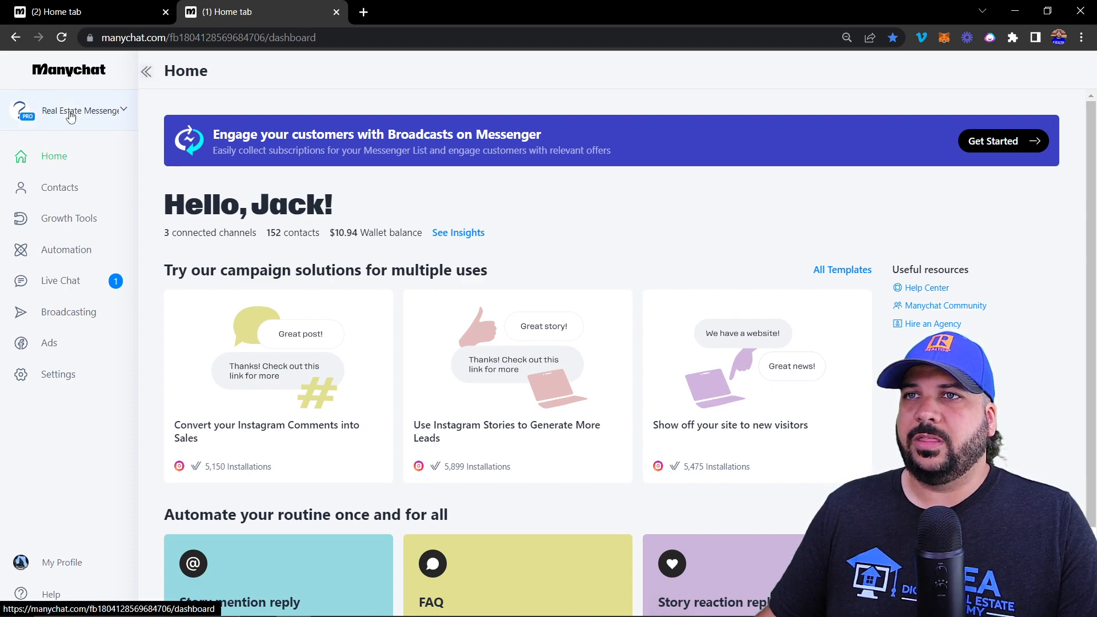
Look over the list of connected accounts and the campaign and automation templates on the Home dashboard.
{"action": "left_click", "coordinate": [117, 111]}
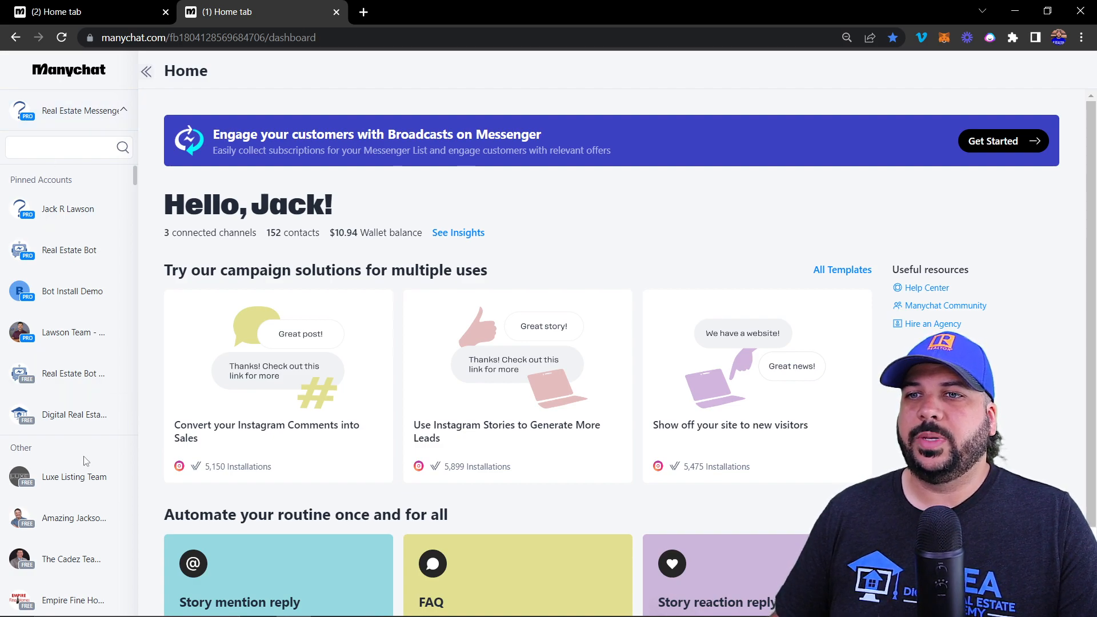
{"action": "left_click", "coordinate": [114, 120]}
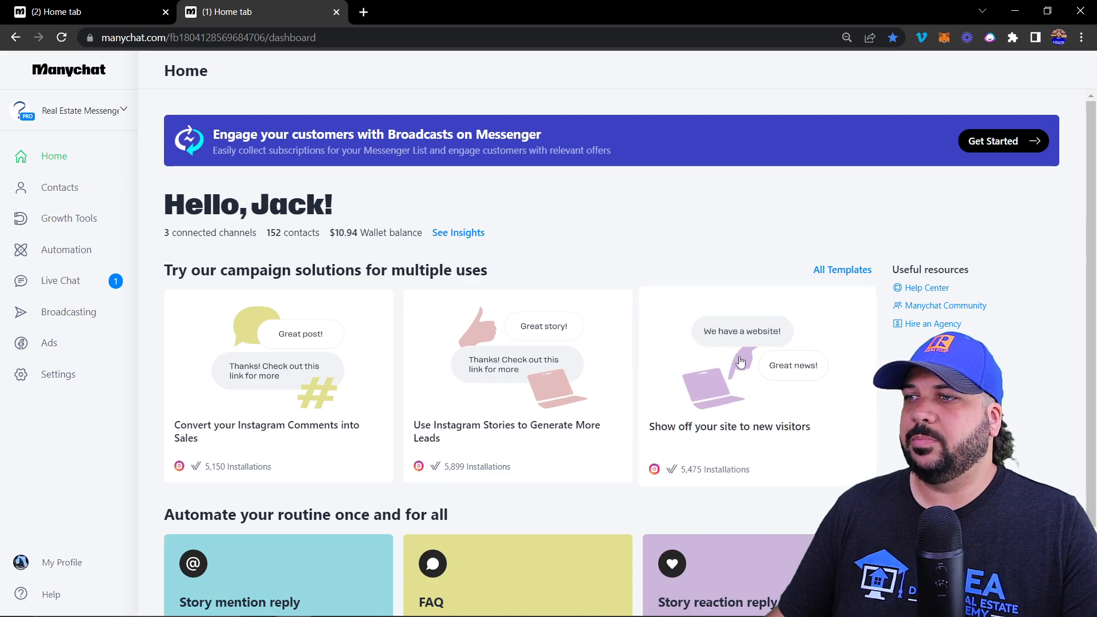
{"action": "scroll", "coordinate": [737, 360], "scroll_direction": "down", "scroll_amount": 1}
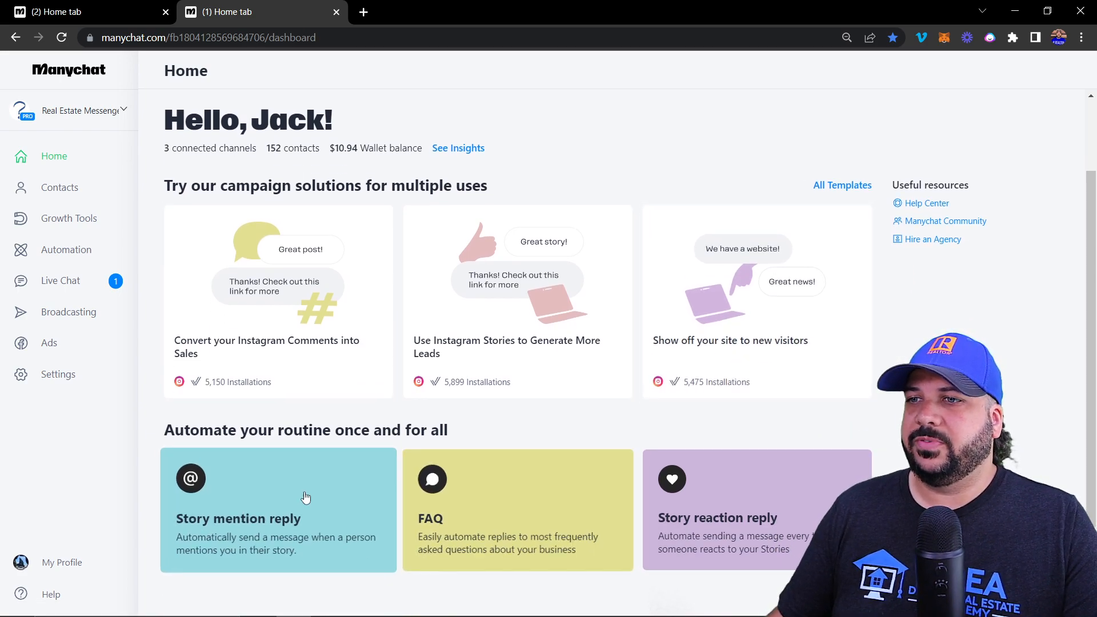
{"action": "scroll", "coordinate": [372, 429], "scroll_direction": "up", "scroll_amount": 1}
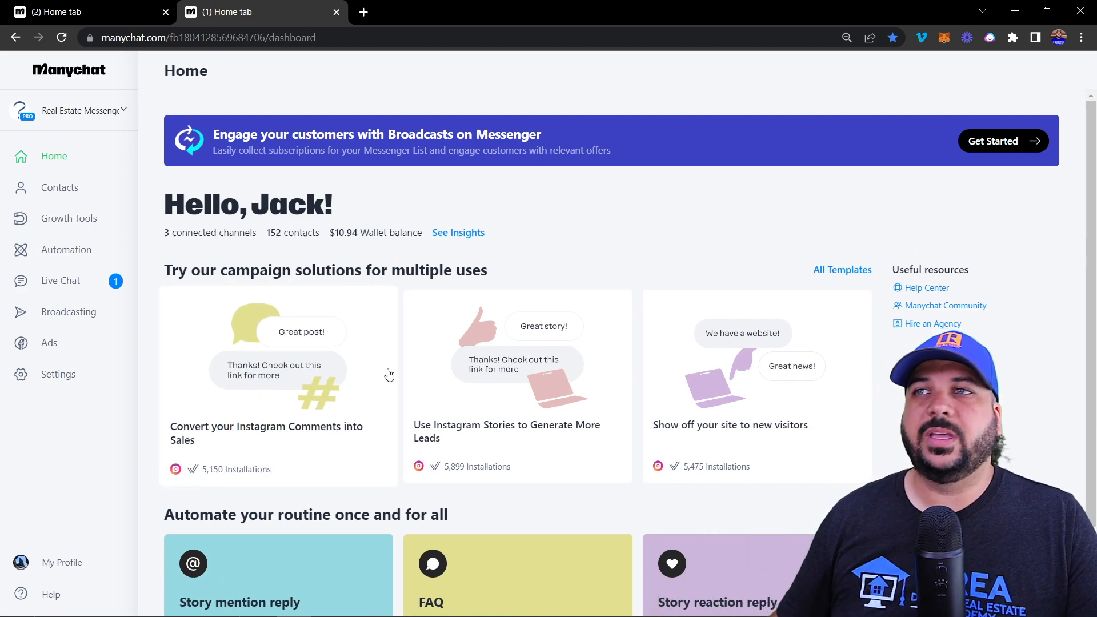
Open the account's Insights and view which additional channels can be connected, without connecting any.
{"action": "left_click", "coordinate": [460, 233]}
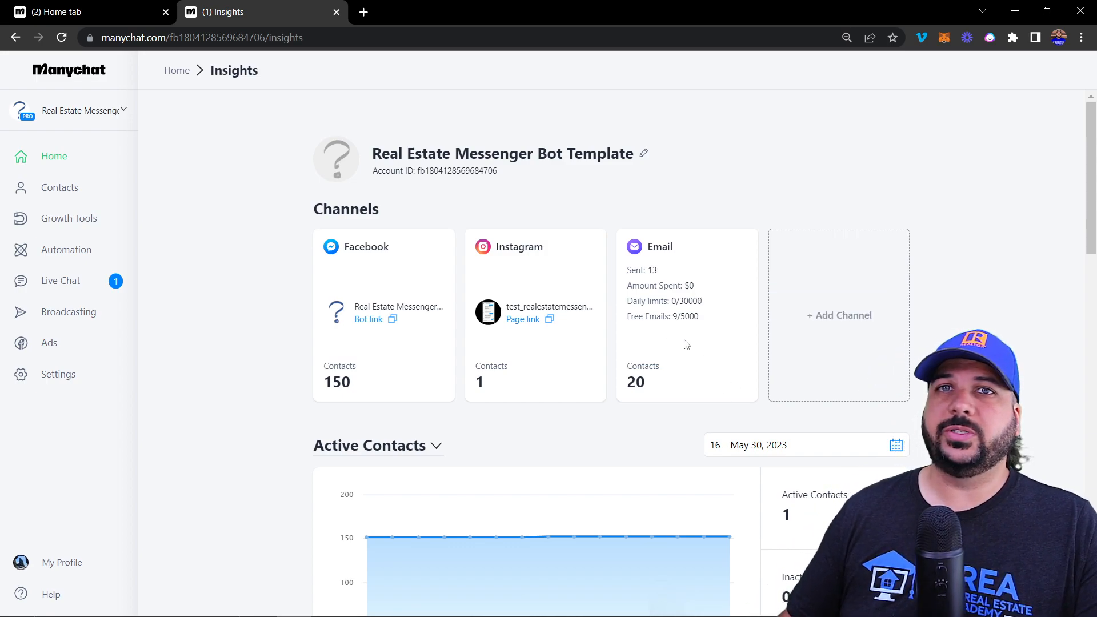
{"action": "left_click", "coordinate": [844, 316]}
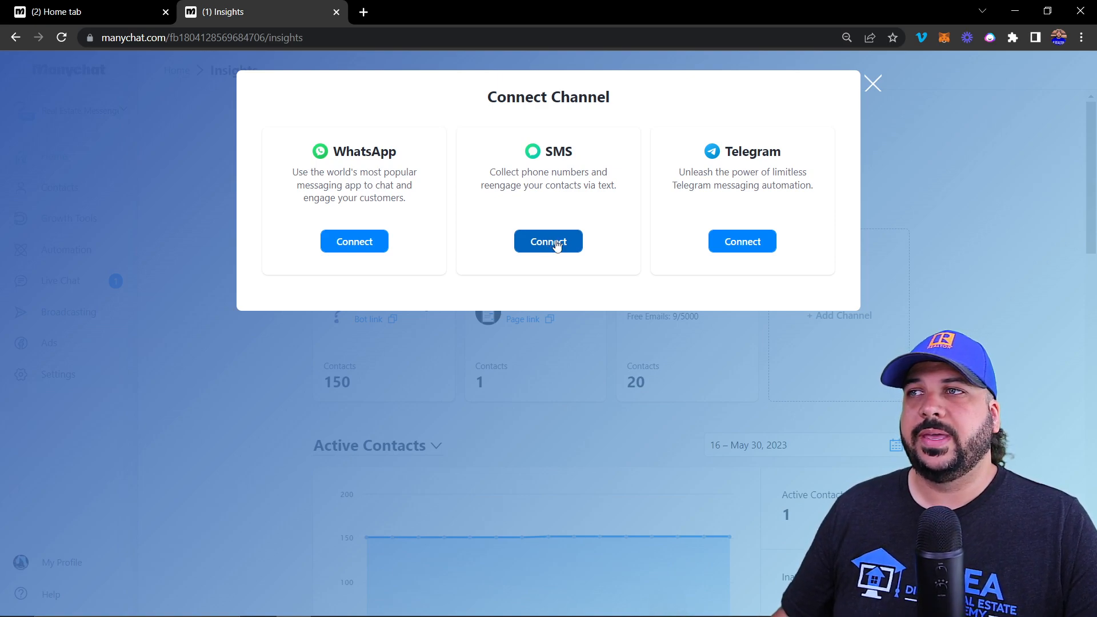
{"action": "left_click", "coordinate": [871, 83]}
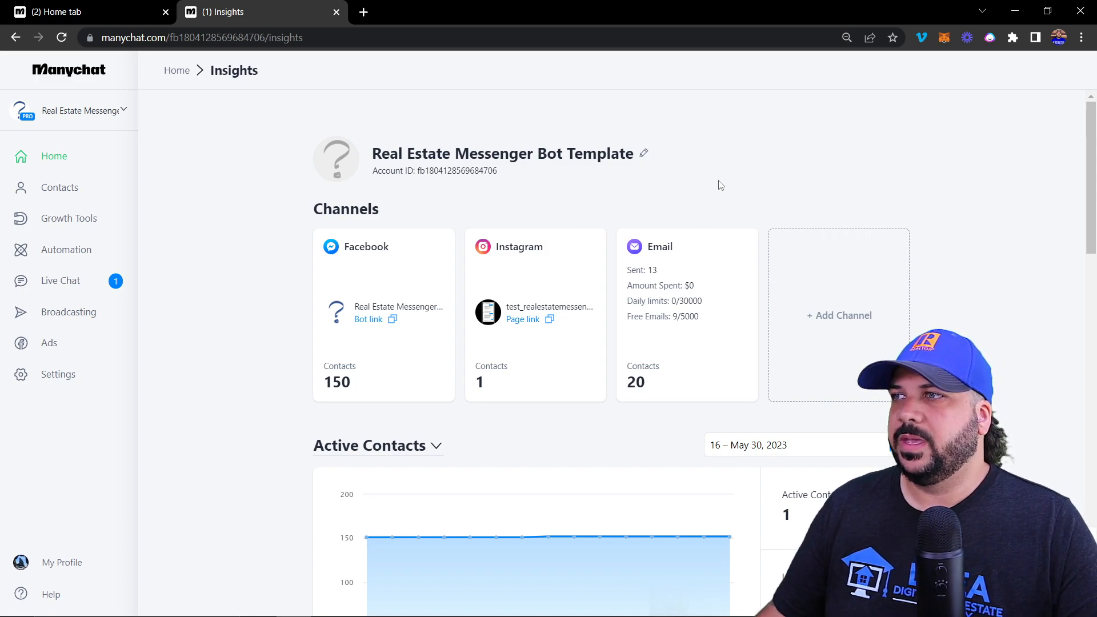
Review the Insights page's channels, active contacts, demographics, revenue, overall earnings and conversion events.
{"action": "scroll", "coordinate": [612, 230], "scroll_direction": "down", "scroll_amount": 1}
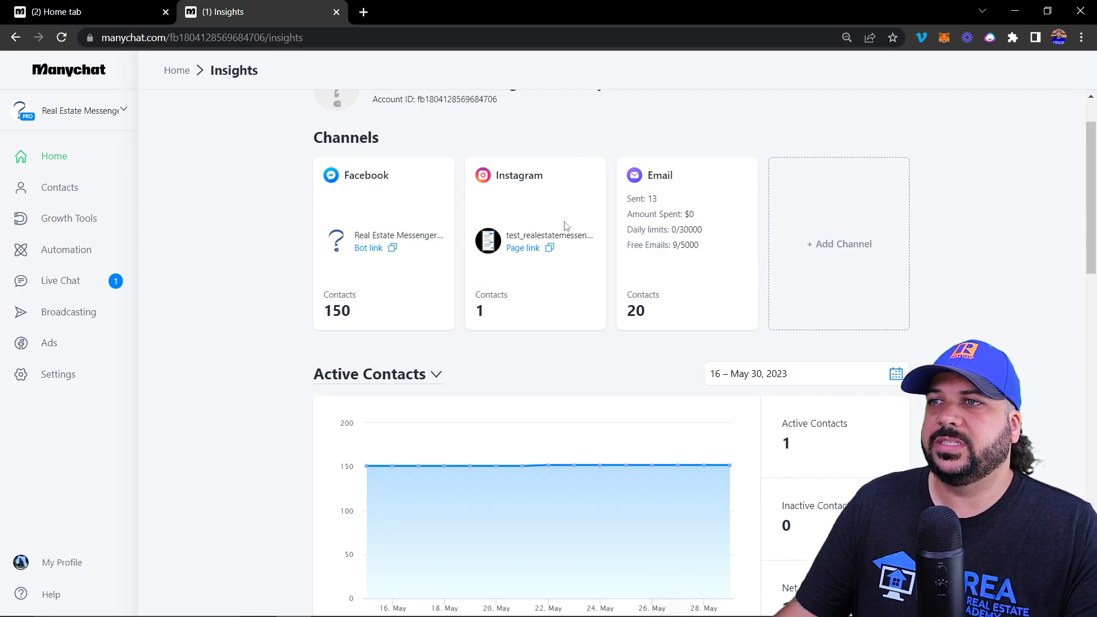
{"action": "scroll", "coordinate": [521, 231], "scroll_direction": "up", "scroll_amount": 1}
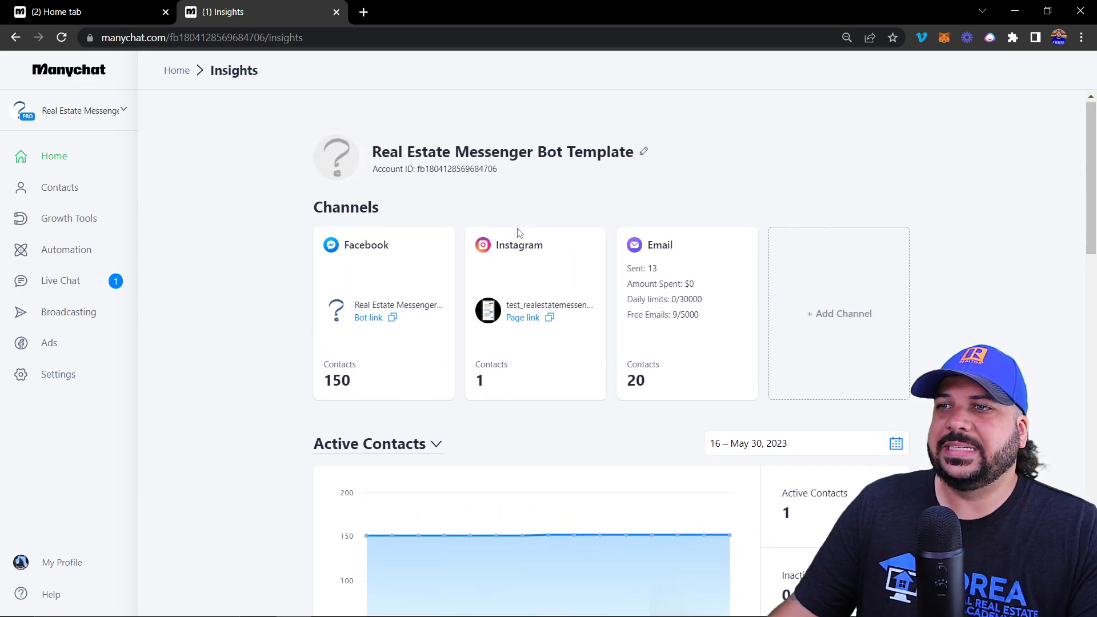
{"action": "scroll", "coordinate": [520, 233], "scroll_direction": "down", "scroll_amount": 2}
{"action": "scroll", "coordinate": [257, 305], "scroll_direction": "down", "scroll_amount": 1}
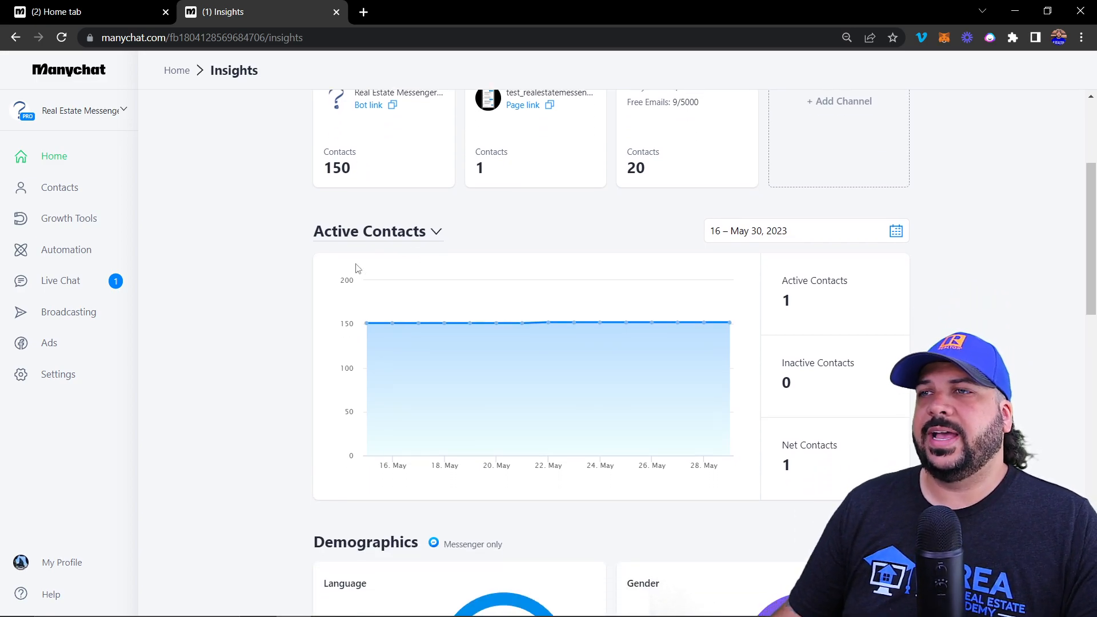
{"action": "scroll", "coordinate": [309, 283], "scroll_direction": "down", "scroll_amount": 6}
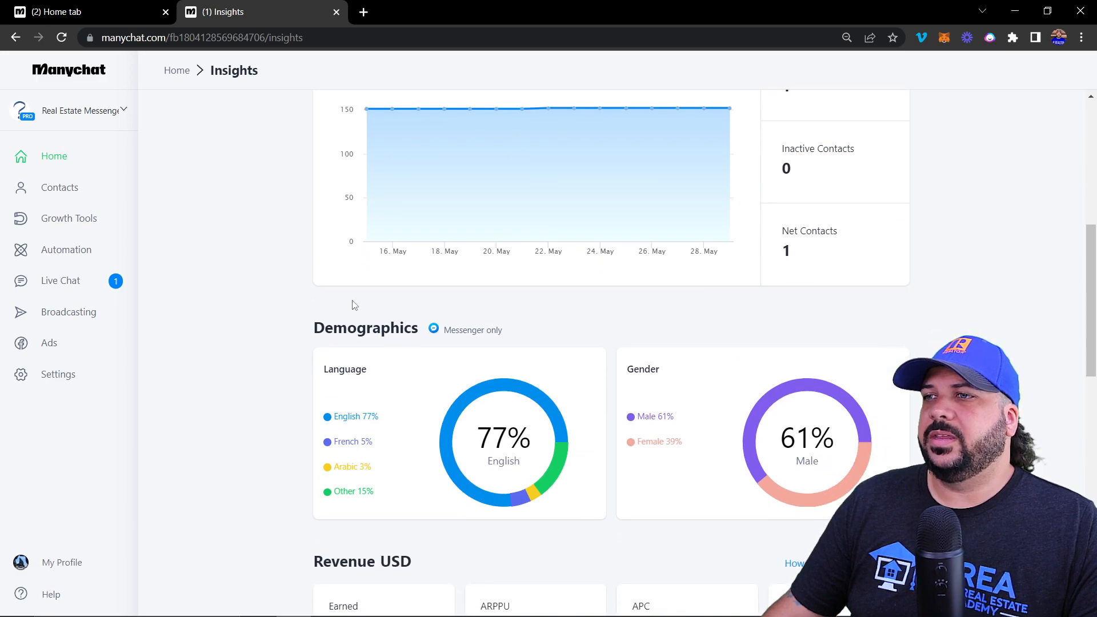
{"action": "scroll", "coordinate": [238, 280], "scroll_direction": "down", "scroll_amount": 3}
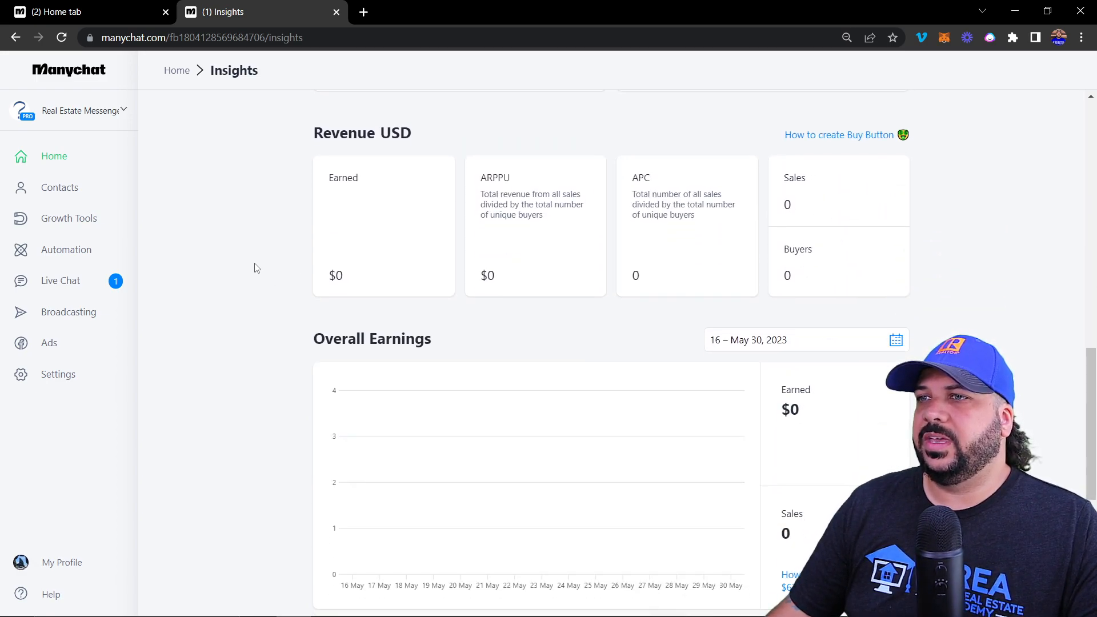
{"action": "scroll", "coordinate": [253, 267], "scroll_direction": "down", "scroll_amount": 2}
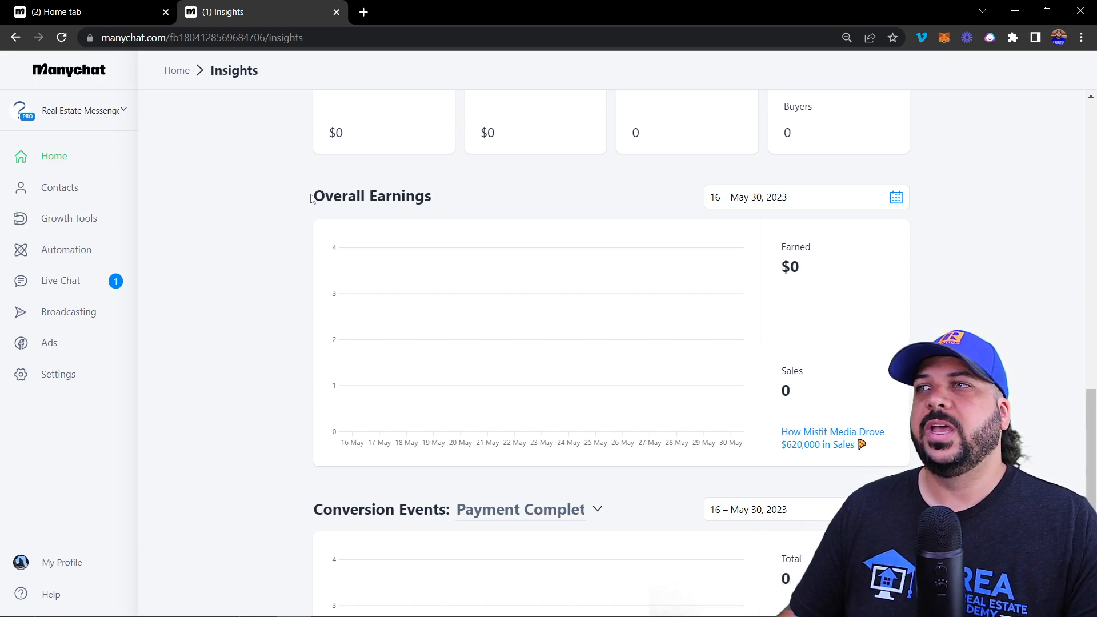
{"action": "scroll", "coordinate": [230, 283], "scroll_direction": "down", "scroll_amount": 4}
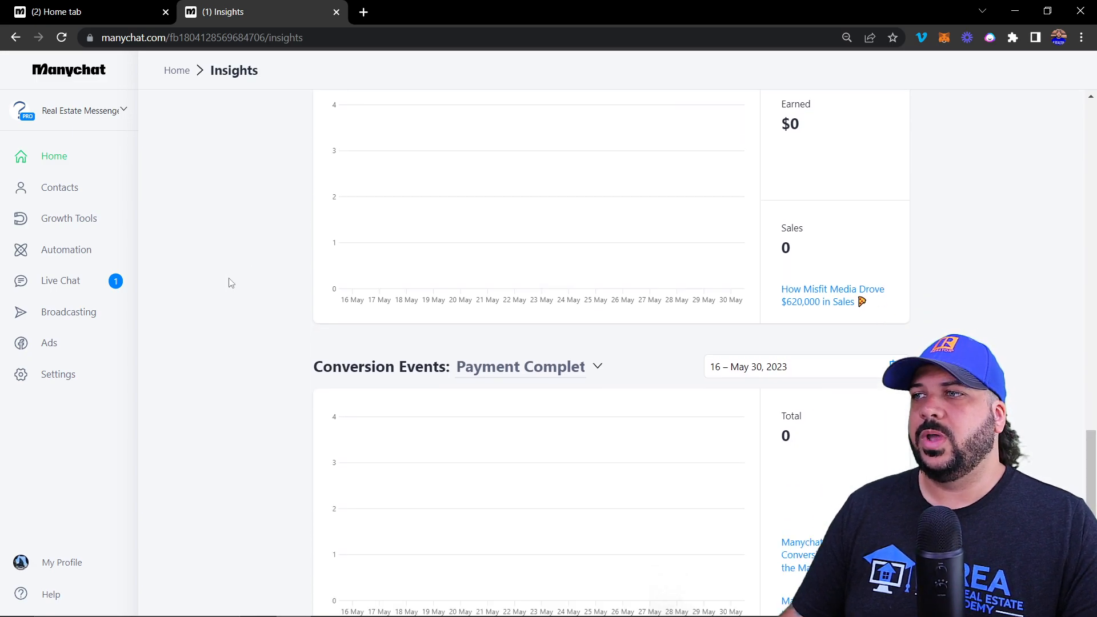
{"action": "scroll", "coordinate": [236, 279], "scroll_direction": "up", "scroll_amount": 12}
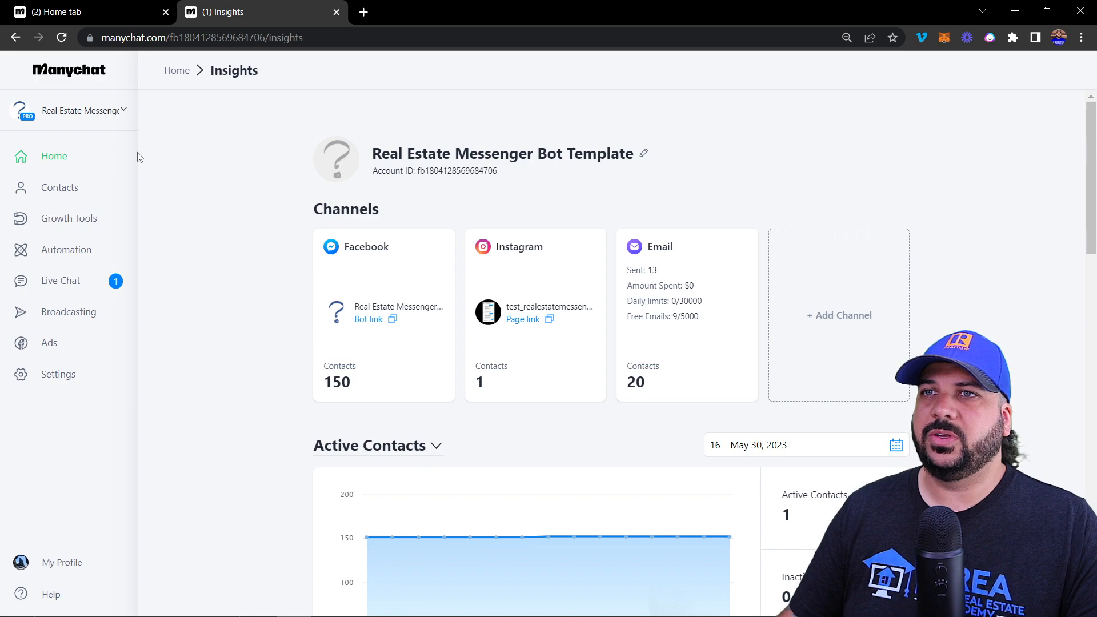
Open the Contacts list and view the first contact's profile with its tags, sequences and opt-in source.
{"action": "left_click", "coordinate": [69, 192]}
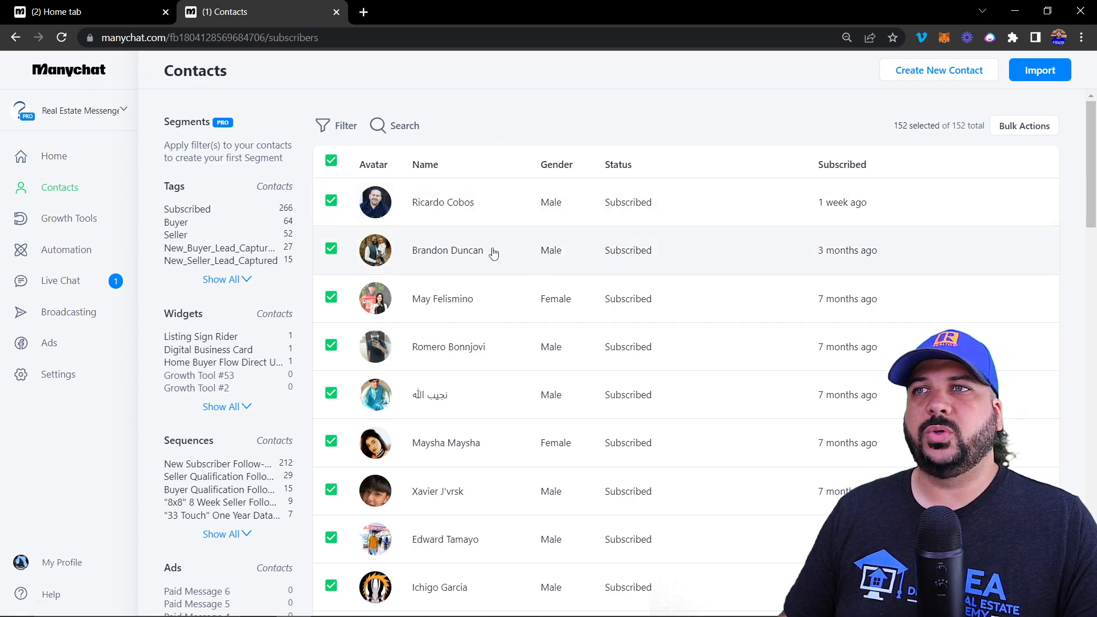
{"action": "left_click", "coordinate": [486, 207]}
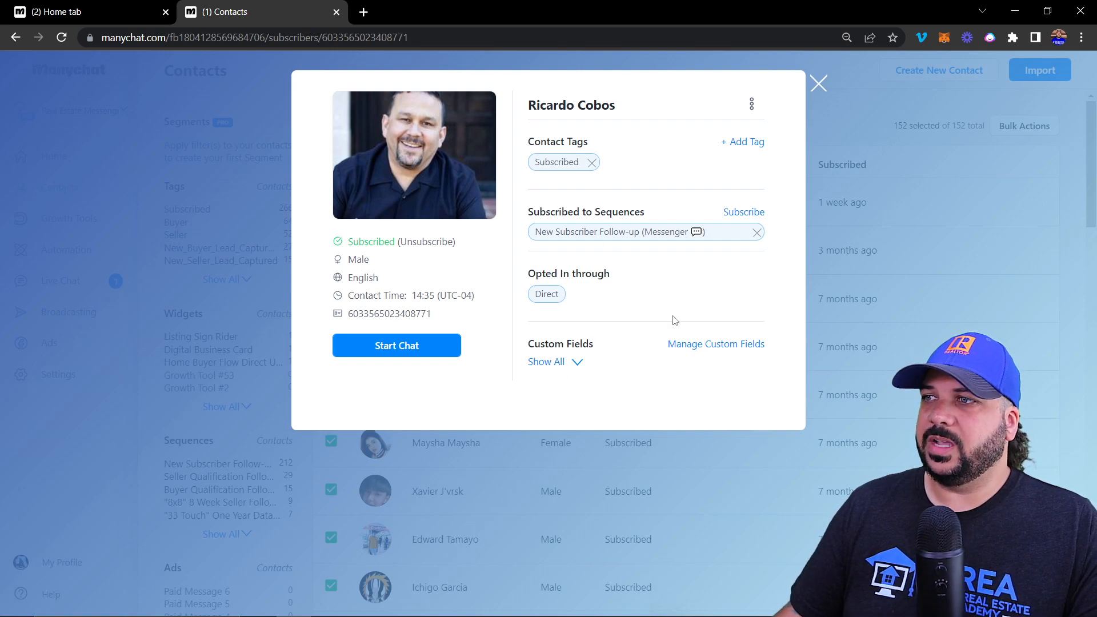
{"action": "left_click", "coordinate": [818, 83]}
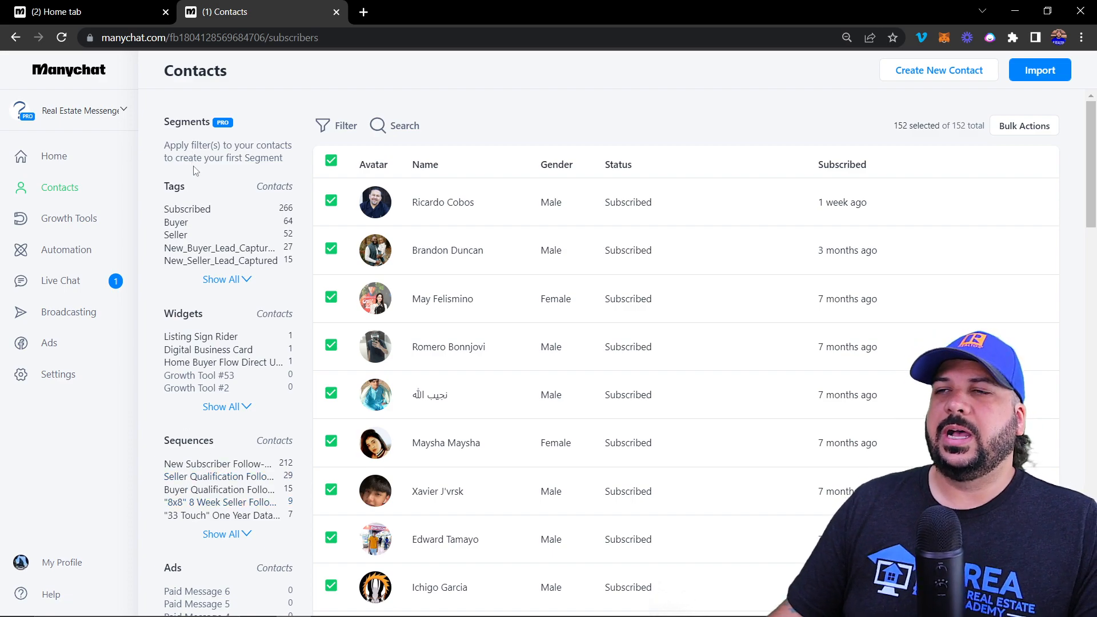
Filter the contacts by the Buyer tag and clear that filter again.
{"action": "left_click", "coordinate": [179, 224]}
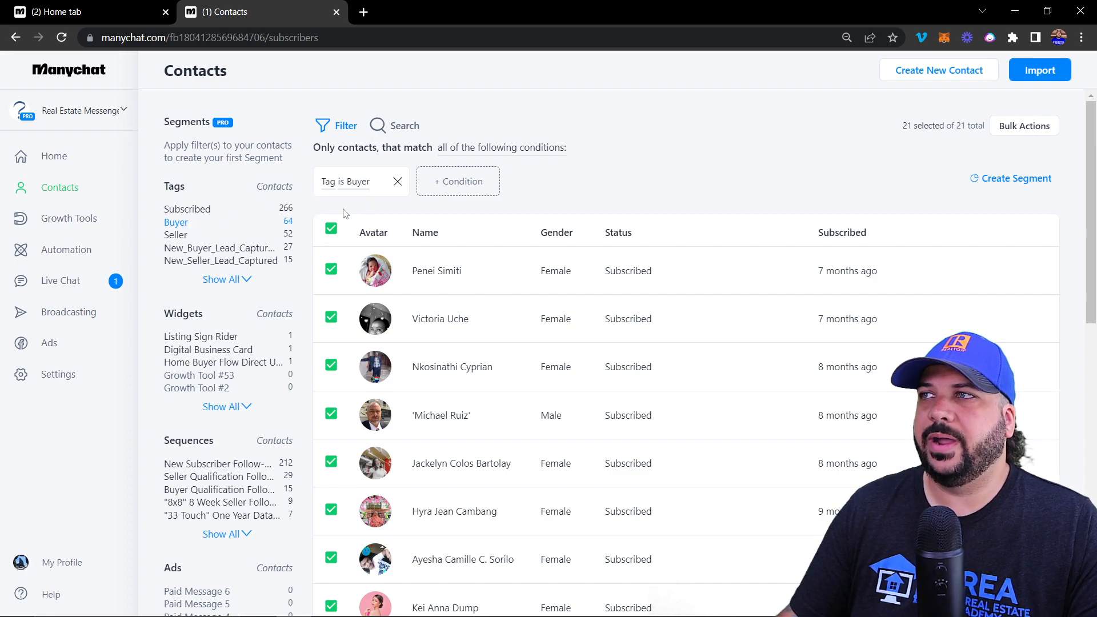
{"action": "left_click", "coordinate": [398, 182]}
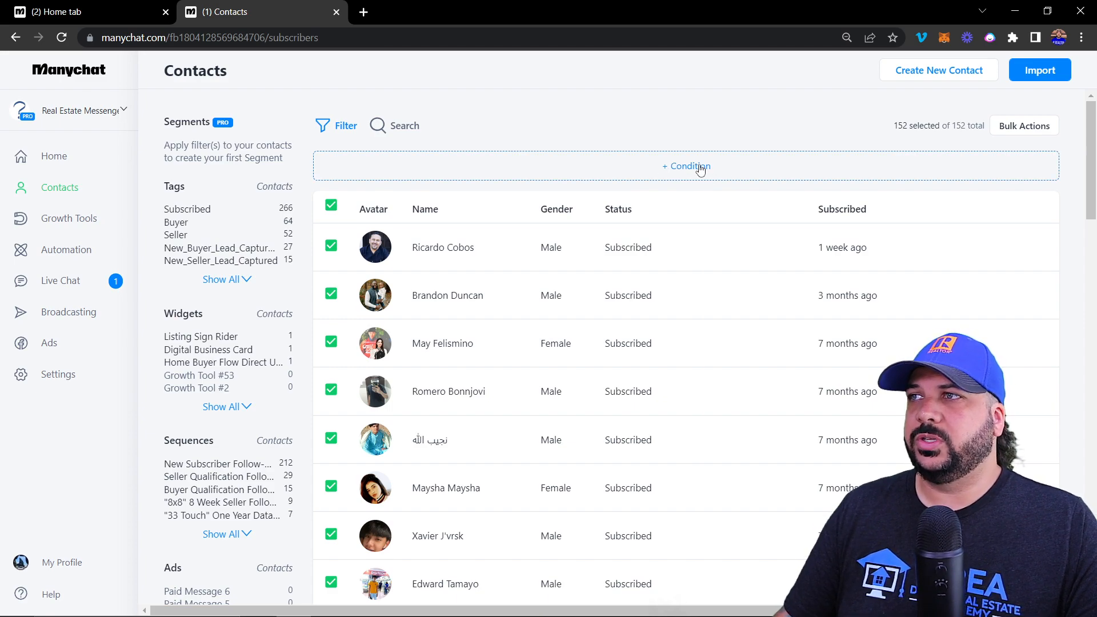
Browse the available contact filter conditions and the tags, widgets, sequences and ads listed with the contacts.
{"action": "left_click", "coordinate": [678, 168]}
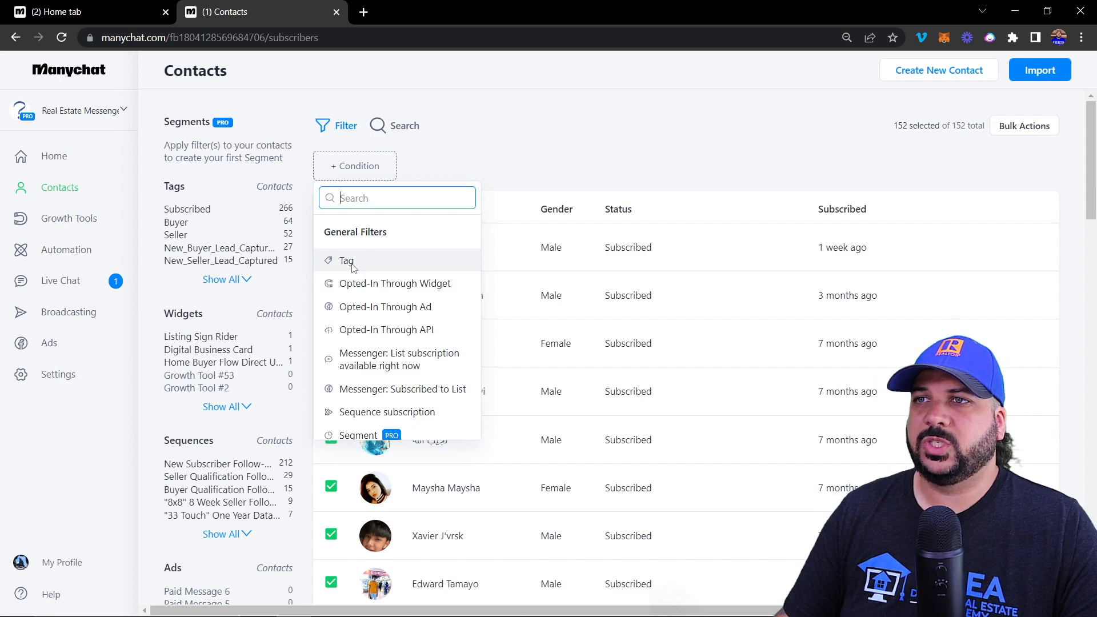
{"action": "scroll", "coordinate": [369, 269], "scroll_direction": "down", "scroll_amount": 5}
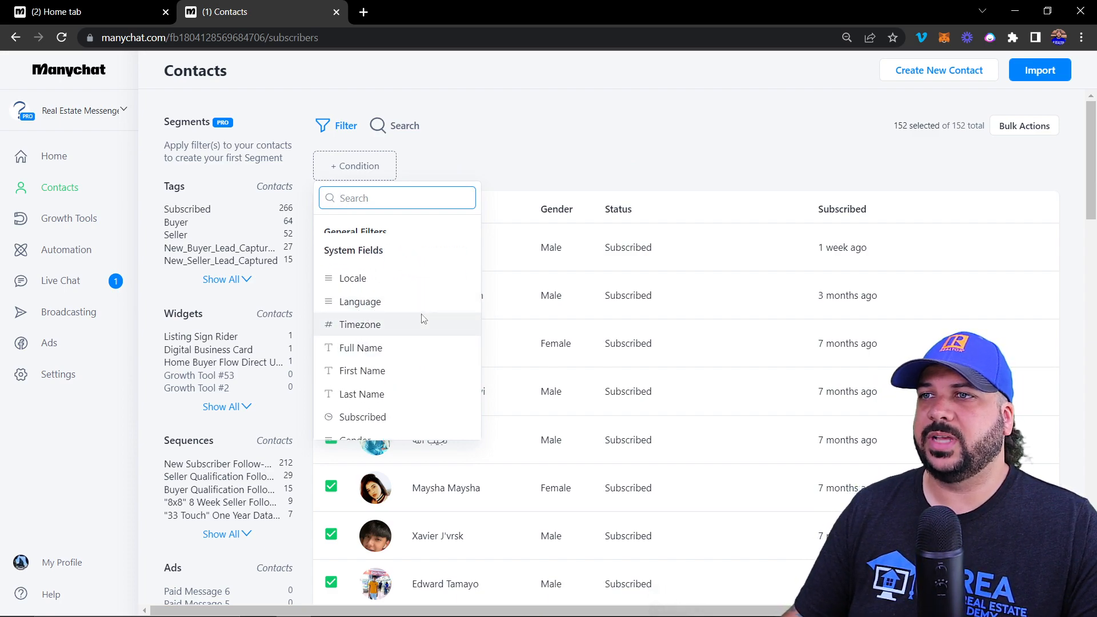
{"action": "left_click", "coordinate": [585, 117]}
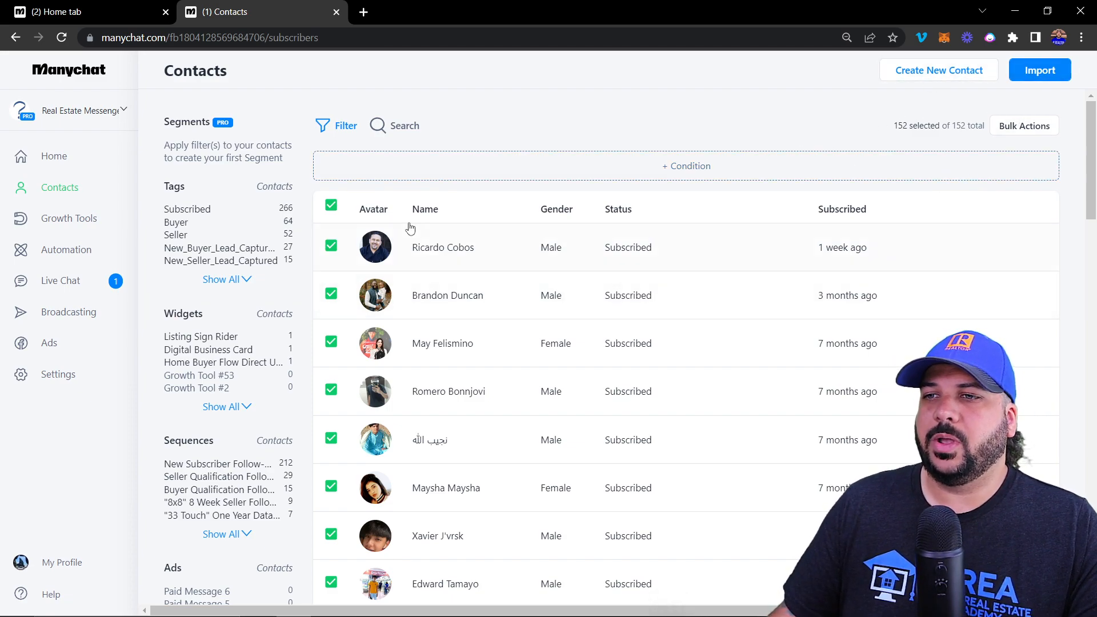
{"action": "scroll", "coordinate": [240, 209], "scroll_direction": "down", "scroll_amount": 9}
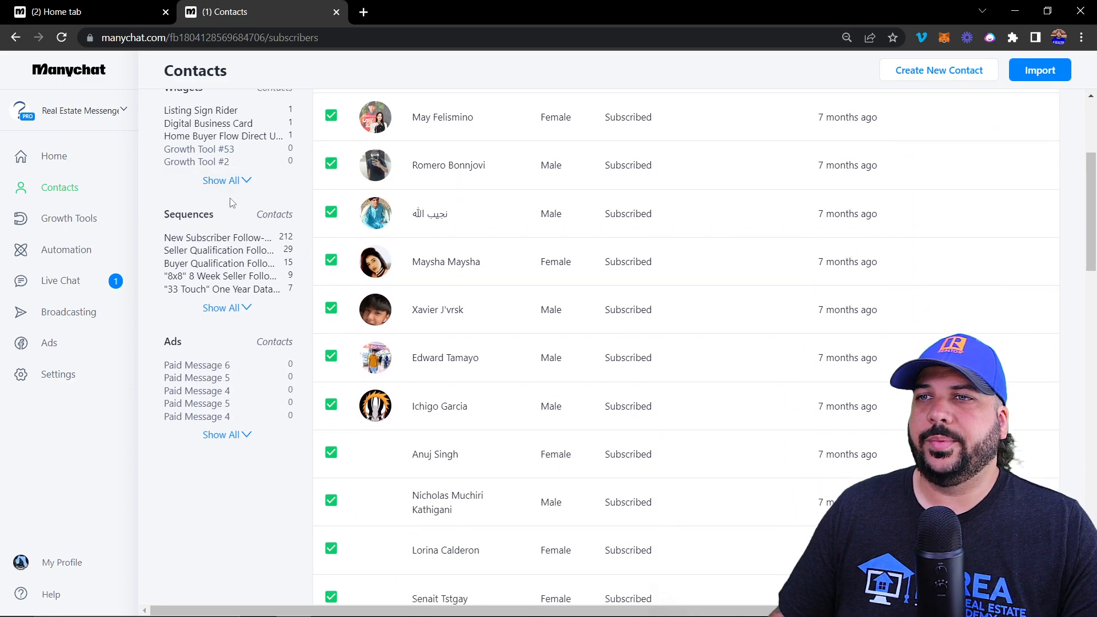
{"action": "scroll", "coordinate": [233, 201], "scroll_direction": "up", "scroll_amount": 9}
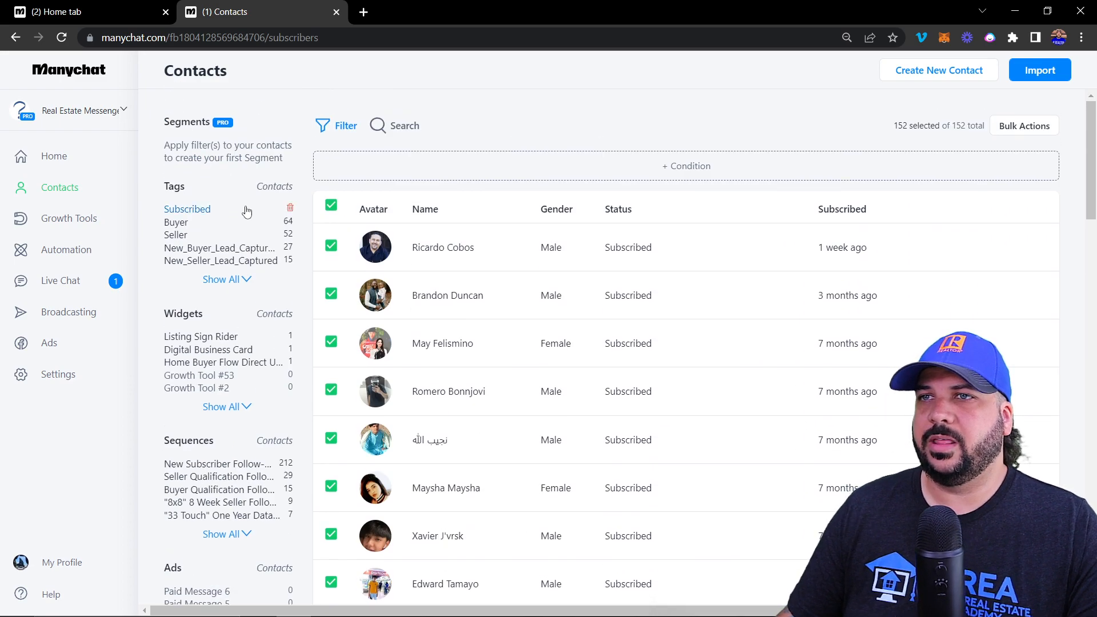
Inspect the Virtual Home Tour growth tool's setup and automation flow, and return to the Growth Tools list.
{"action": "left_click", "coordinate": [69, 217]}
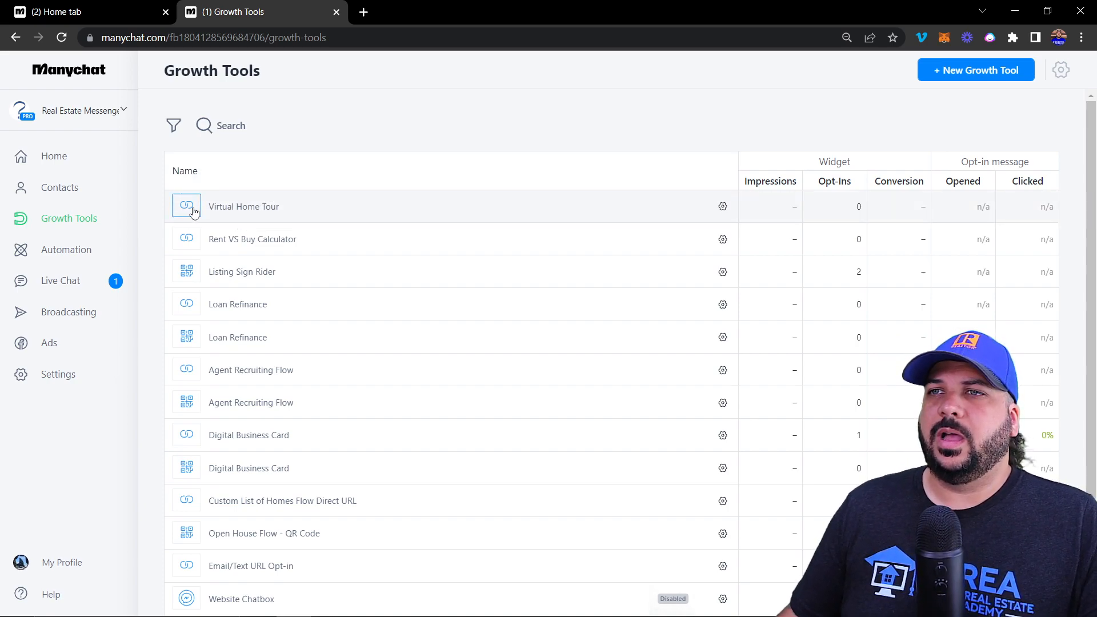
{"action": "left_click", "coordinate": [244, 207]}
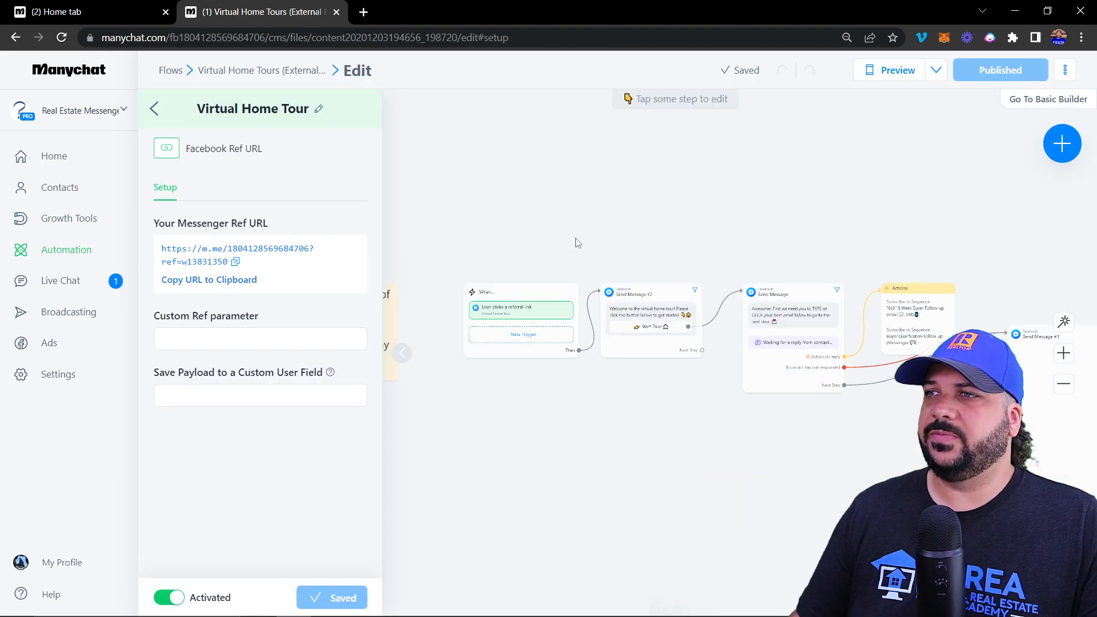
{"action": "scroll", "coordinate": [577, 243], "scroll_direction": "up", "scroll_amount": 3}
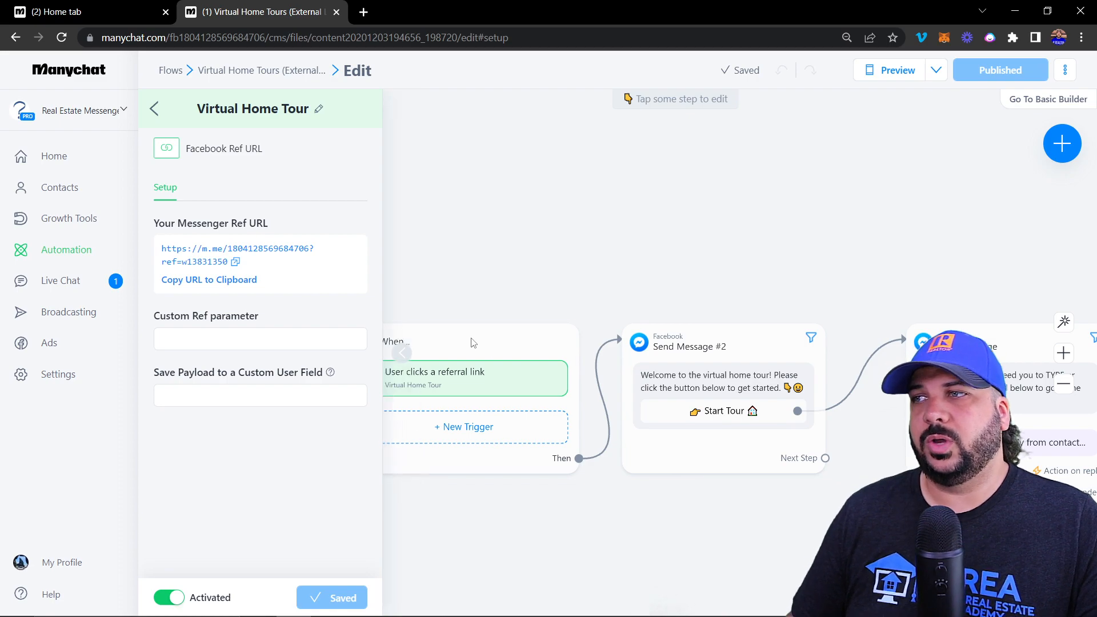
{"action": "left_click", "coordinate": [154, 109]}
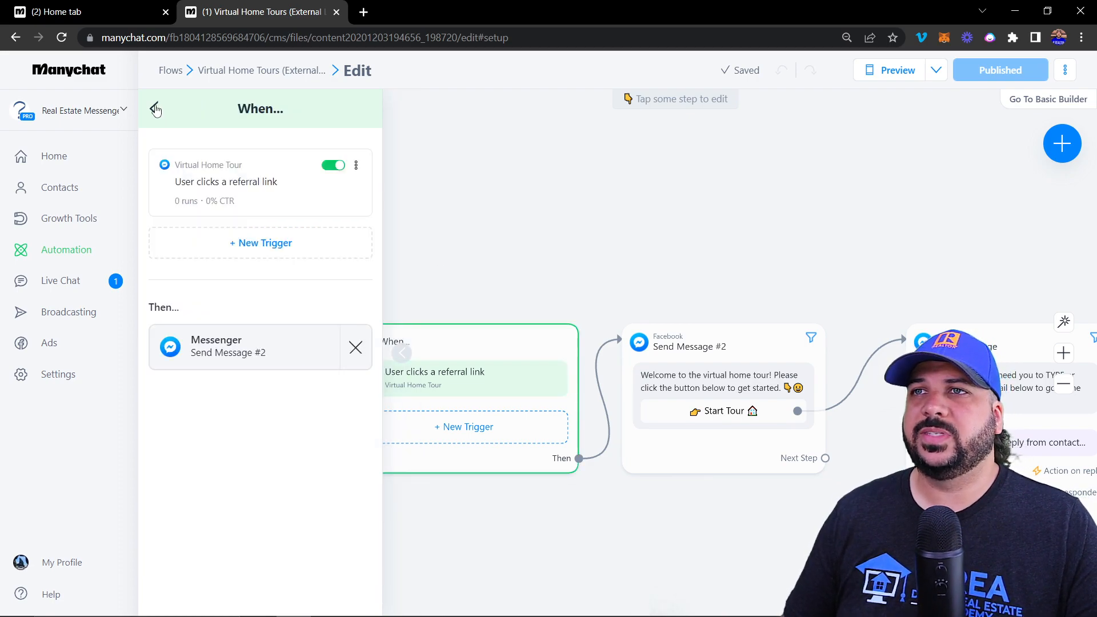
{"action": "left_click", "coordinate": [168, 71]}
{"action": "left_click", "coordinate": [68, 220]}
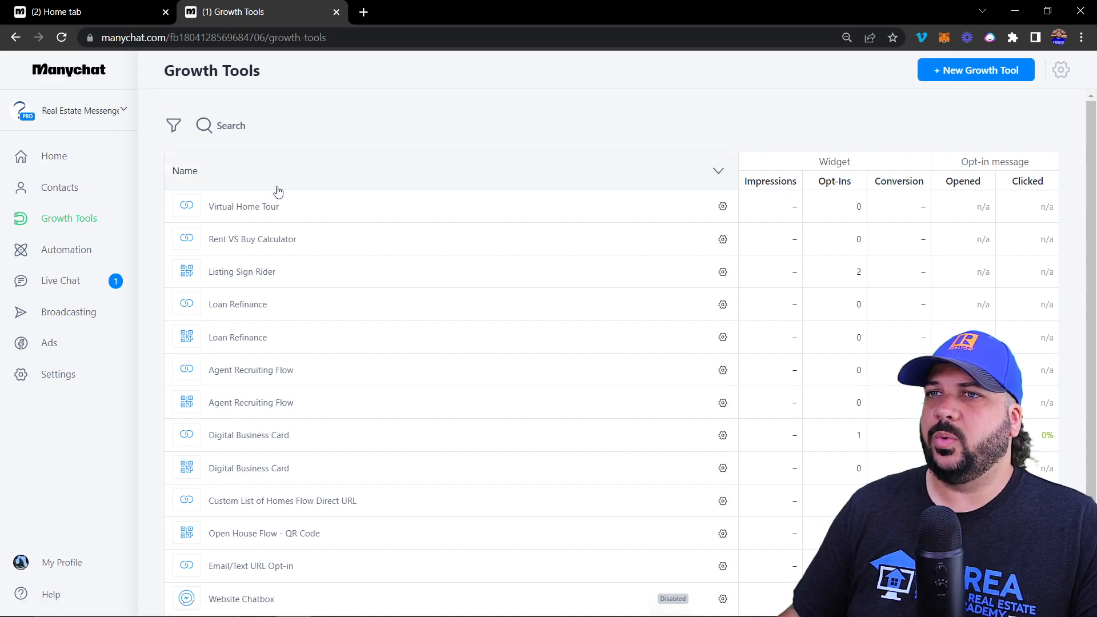
Start a new growth tool and examine the Messenger and Instagram triggers and website widgets on offer.
{"action": "left_click", "coordinate": [966, 73]}
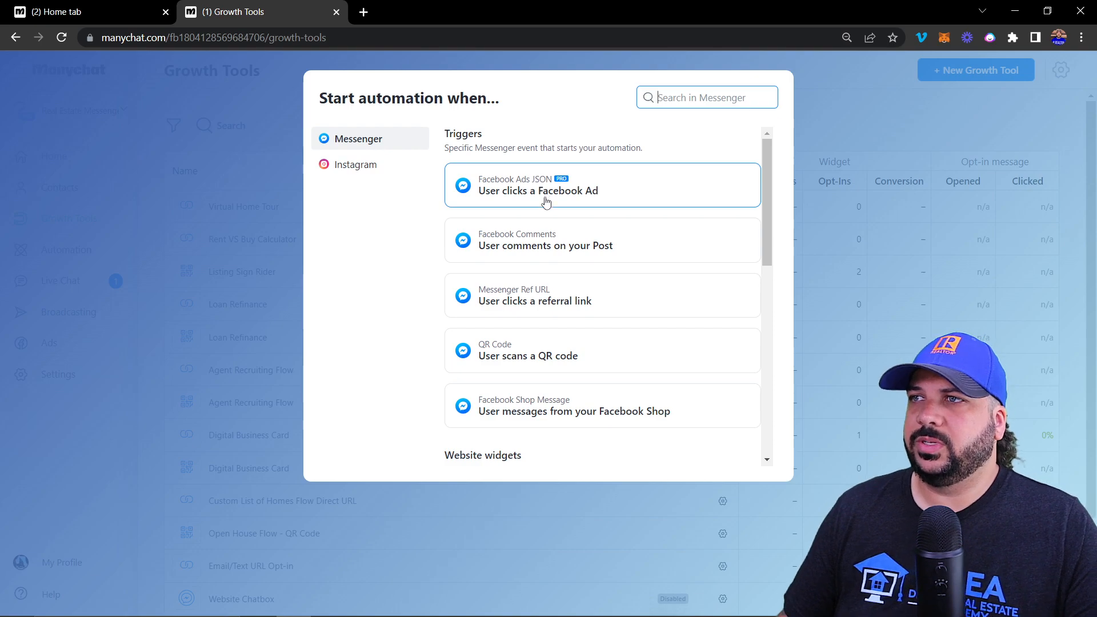
{"action": "scroll", "coordinate": [596, 203], "scroll_direction": "down", "scroll_amount": 9}
{"action": "scroll", "coordinate": [600, 200], "scroll_direction": "up", "scroll_amount": 9}
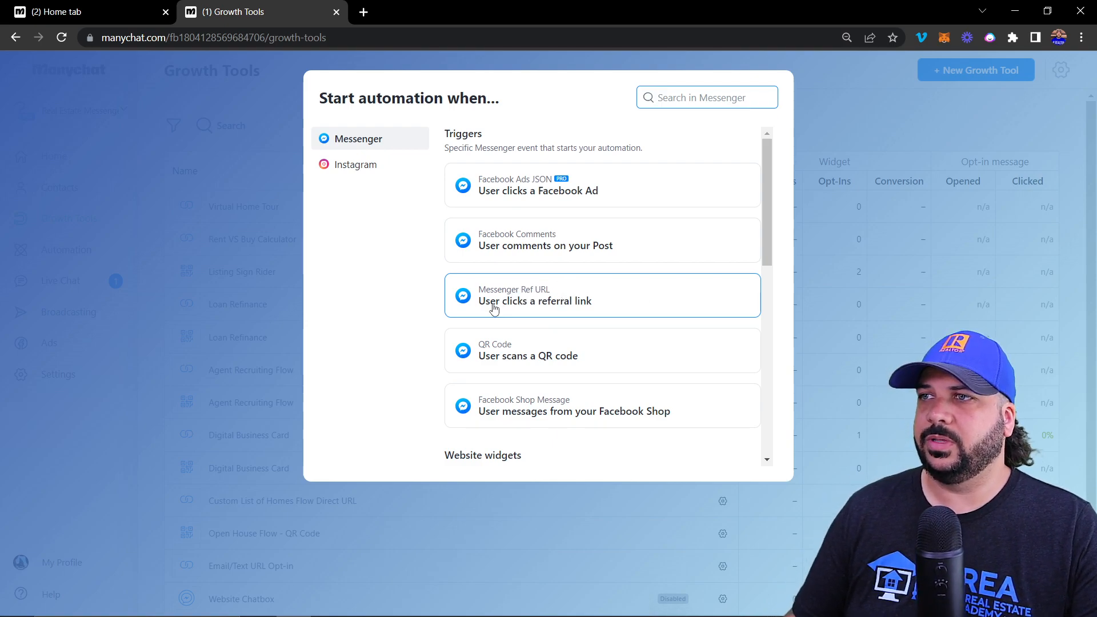
{"action": "scroll", "coordinate": [507, 297], "scroll_direction": "down", "scroll_amount": 1}
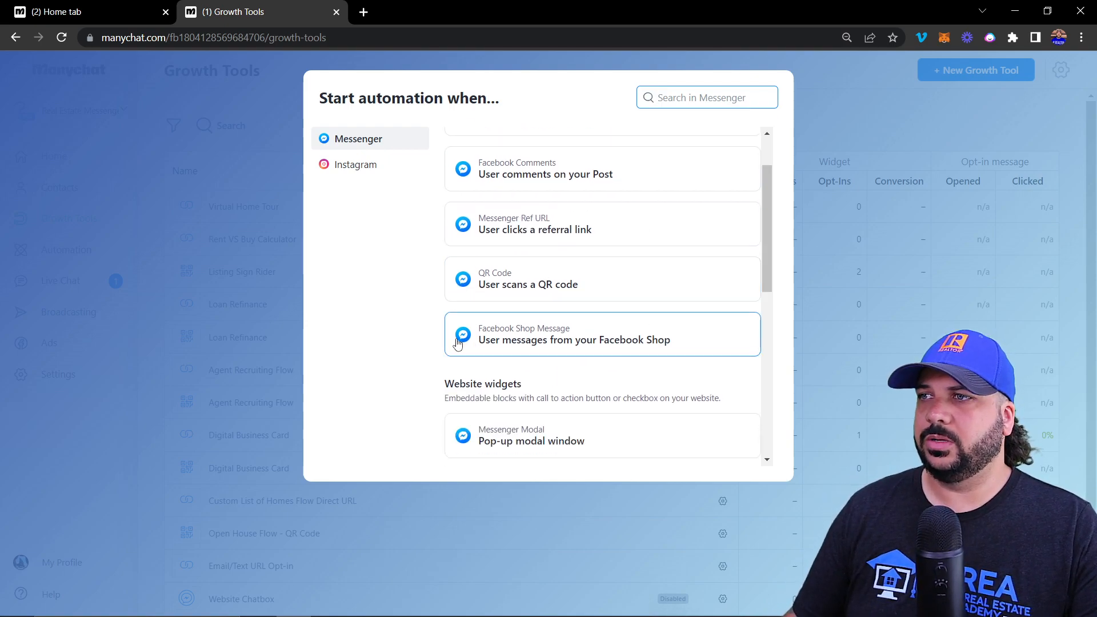
{"action": "scroll", "coordinate": [492, 309], "scroll_direction": "down", "scroll_amount": 1}
{"action": "scroll", "coordinate": [515, 297], "scroll_direction": "down", "scroll_amount": 5}
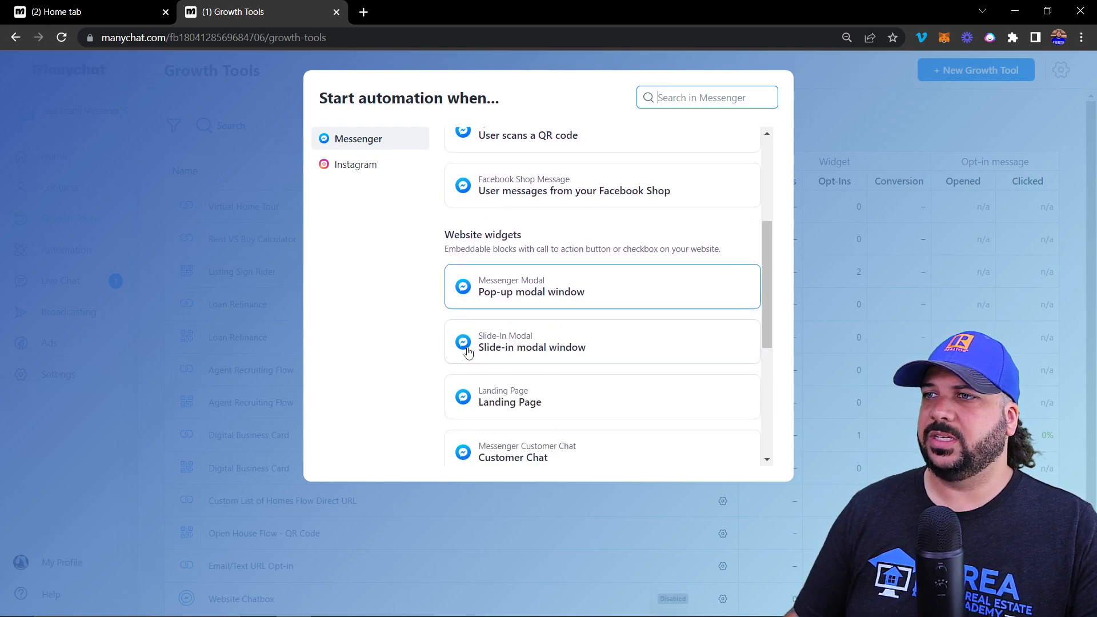
{"action": "left_click", "coordinate": [352, 166]}
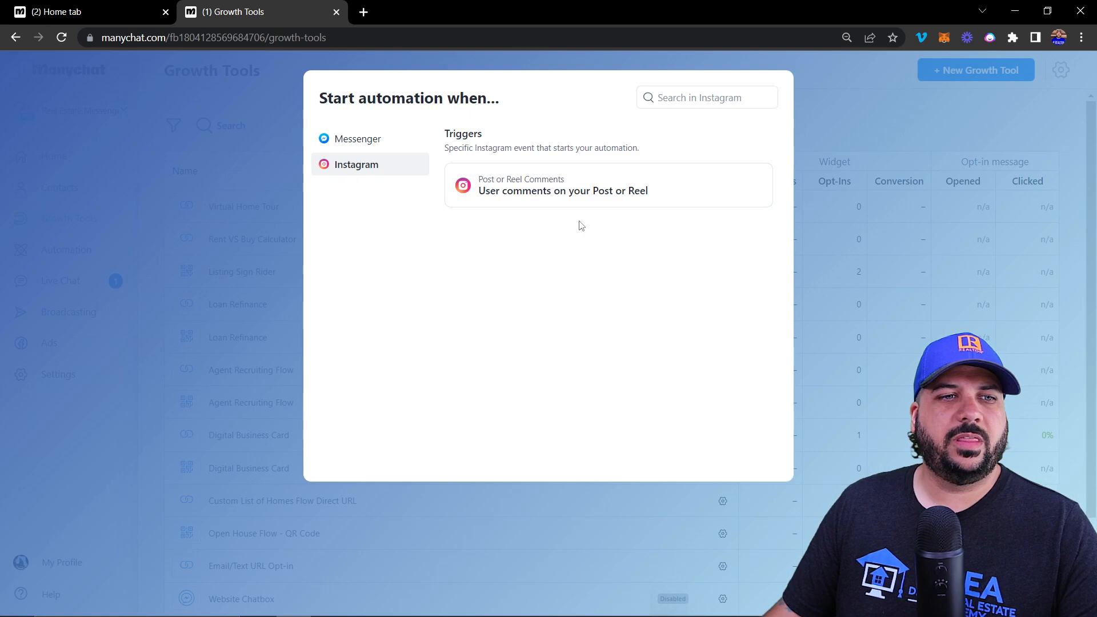
Dismiss the new growth tool dialog and look over the basic automations and flow folders in the Automation area.
{"action": "left_click", "coordinate": [286, 176]}
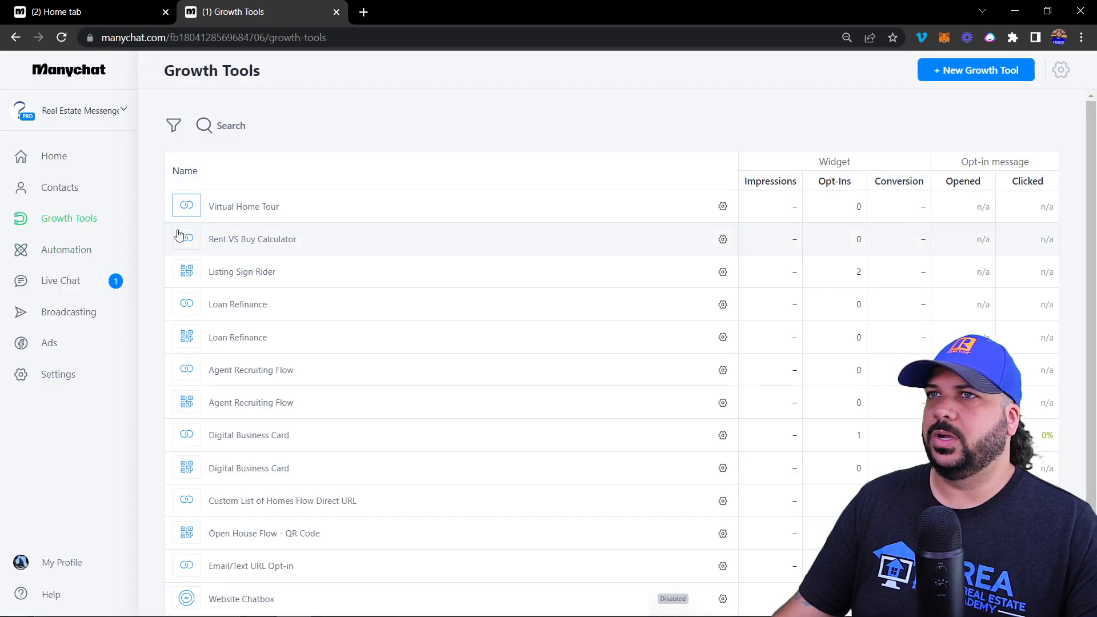
{"action": "left_click", "coordinate": [53, 253]}
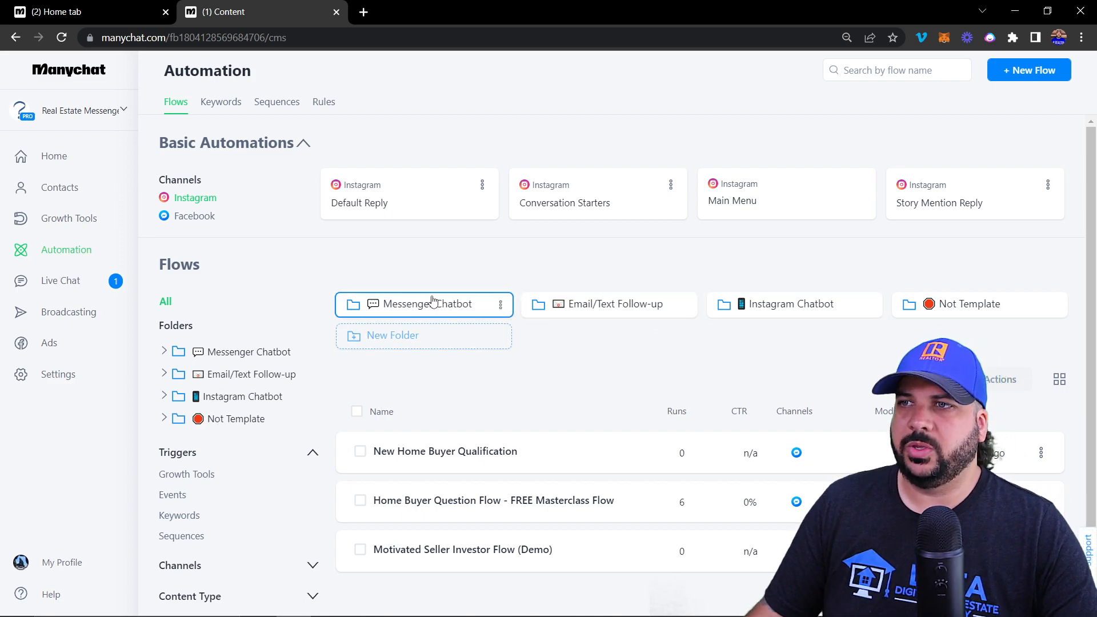
{"action": "scroll", "coordinate": [451, 492], "scroll_direction": "down", "scroll_amount": 1}
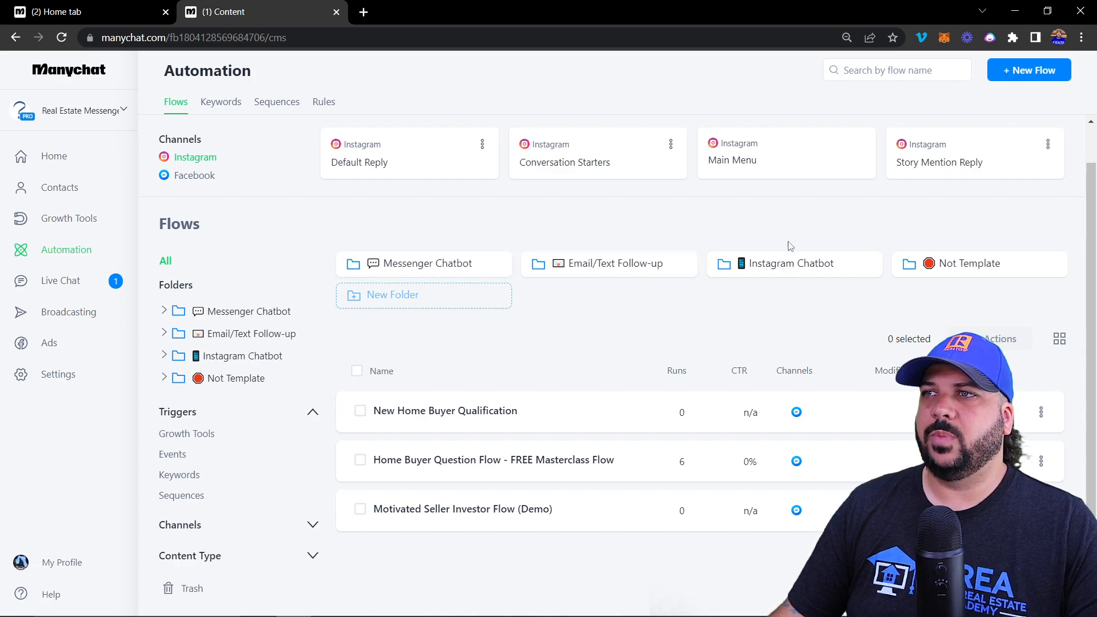
{"action": "scroll", "coordinate": [522, 269], "scroll_direction": "up", "scroll_amount": 1}
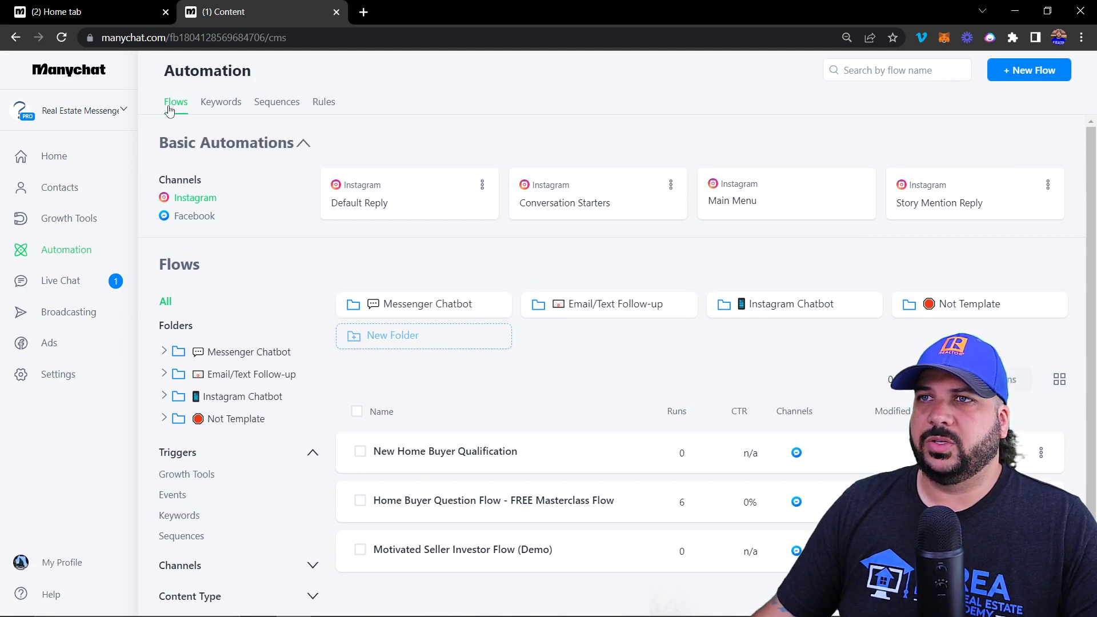
Show the basic automations for the Facebook channel and review them together with the flows listed below.
{"action": "left_click", "coordinate": [187, 215]}
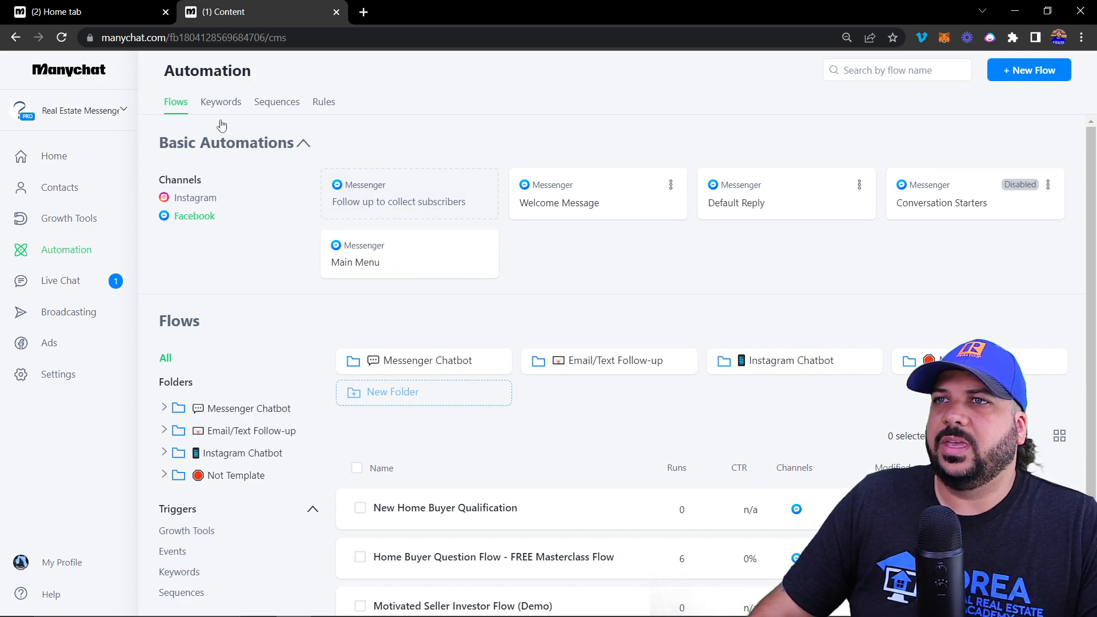
{"action": "scroll", "coordinate": [270, 335], "scroll_direction": "down", "scroll_amount": 2}
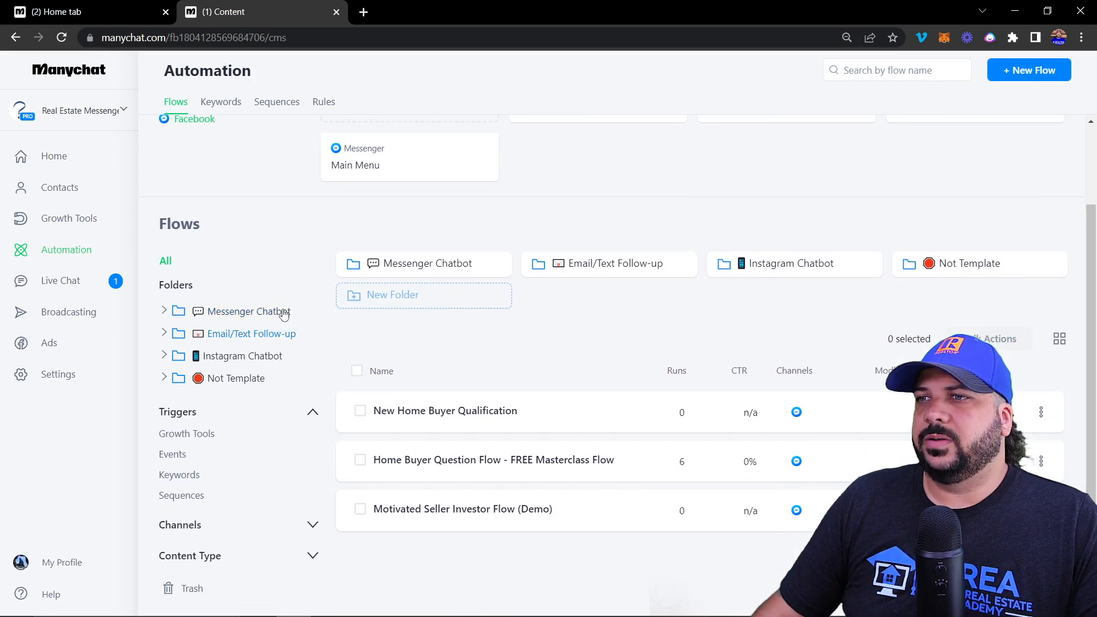
{"action": "scroll", "coordinate": [526, 294], "scroll_direction": "up", "scroll_amount": 2}
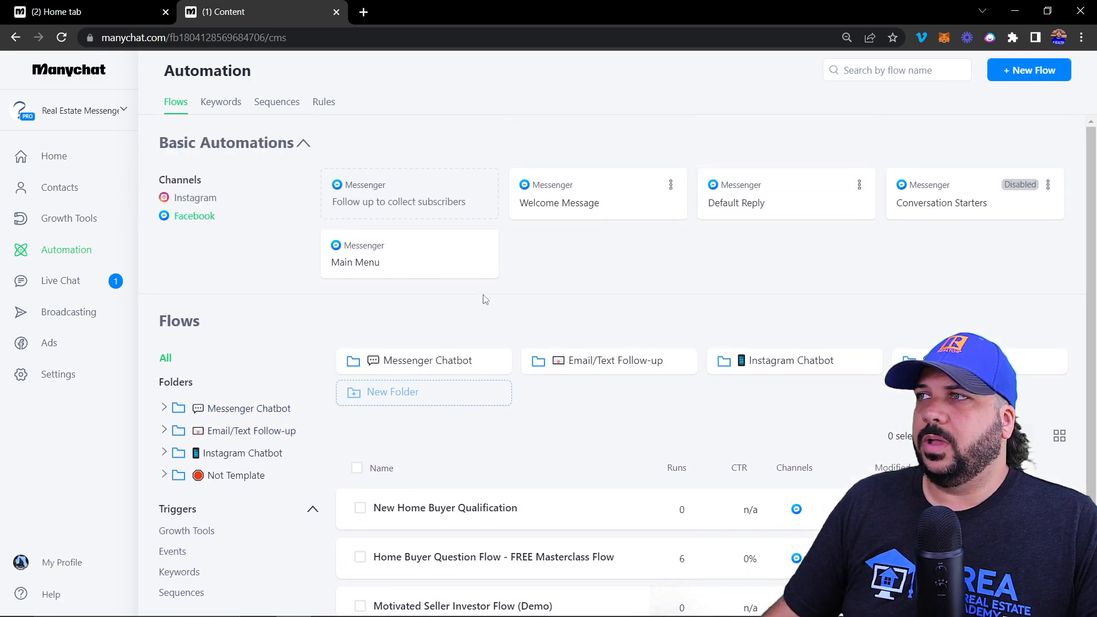
{"action": "scroll", "coordinate": [462, 323], "scroll_direction": "down", "scroll_amount": 2}
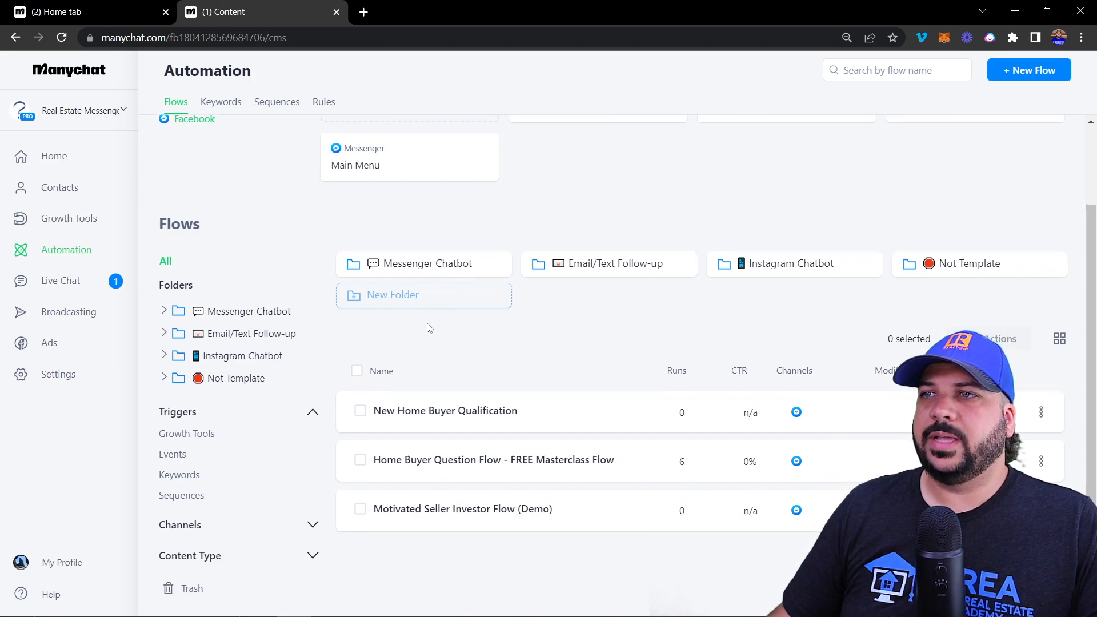
{"action": "scroll", "coordinate": [431, 325], "scroll_direction": "up", "scroll_amount": 2}
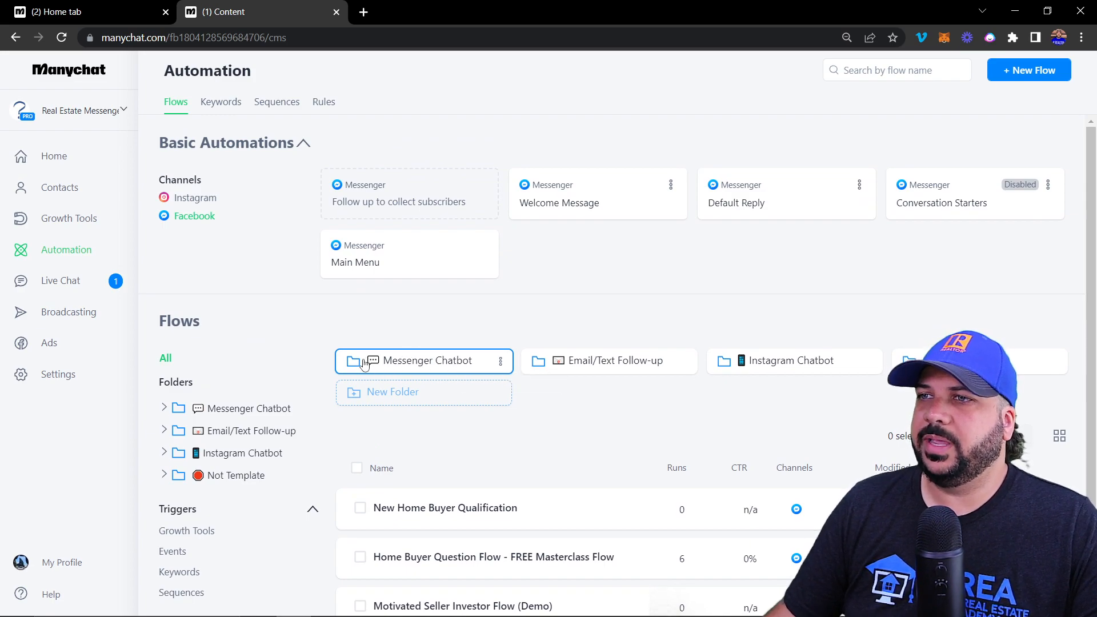
Look through the Messenger Chatbot folder and its Buyer/Seller Question Flows subfolder, and return to all flows.
{"action": "left_click", "coordinate": [411, 365]}
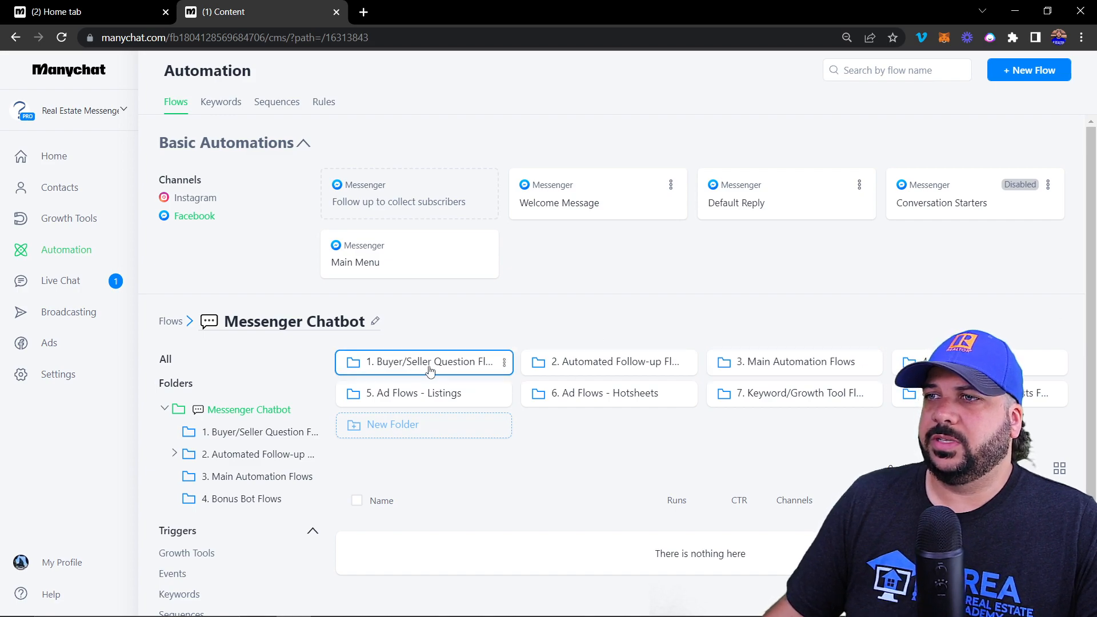
{"action": "left_click", "coordinate": [454, 365]}
{"action": "scroll", "coordinate": [594, 431], "scroll_direction": "down", "scroll_amount": 4}
{"action": "scroll", "coordinate": [591, 431], "scroll_direction": "up", "scroll_amount": 4}
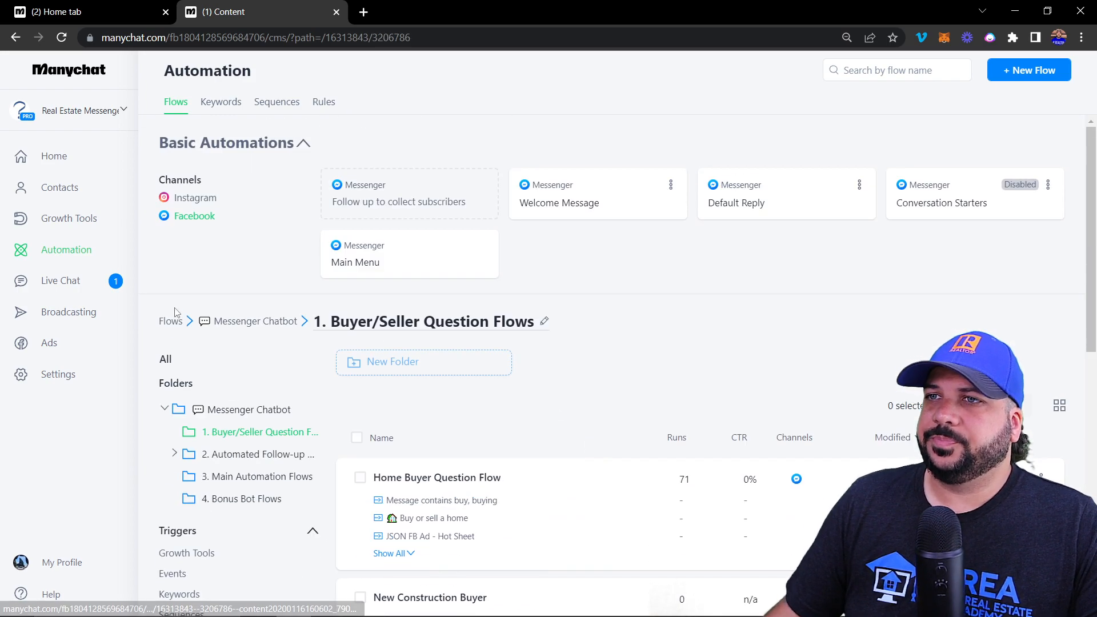
{"action": "left_click", "coordinate": [171, 322]}
View the contents of the Email/Text Follow-up and Instagram Chatbot flow folders, and return to all flows.
{"action": "left_click", "coordinate": [595, 361]}
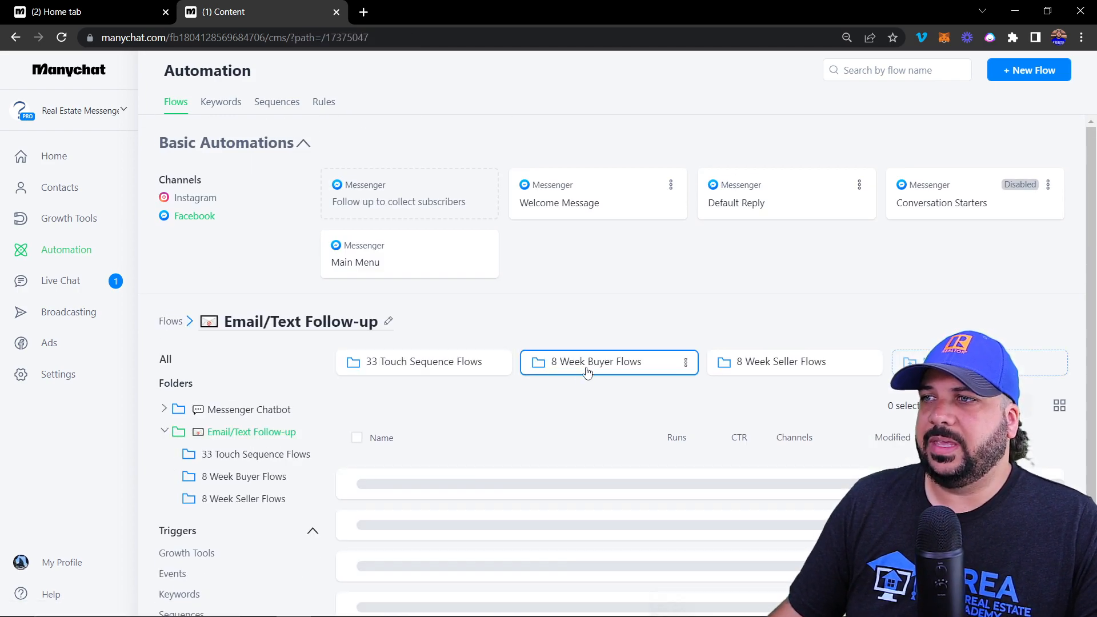
{"action": "left_click", "coordinate": [172, 323]}
{"action": "left_click", "coordinate": [779, 360]}
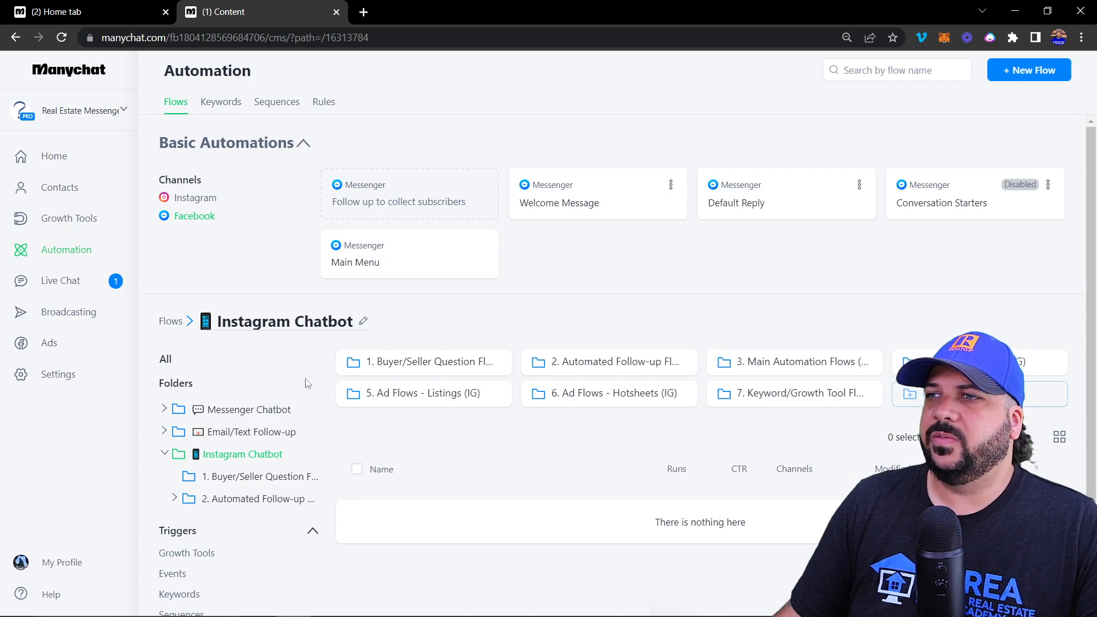
{"action": "left_click", "coordinate": [171, 324]}
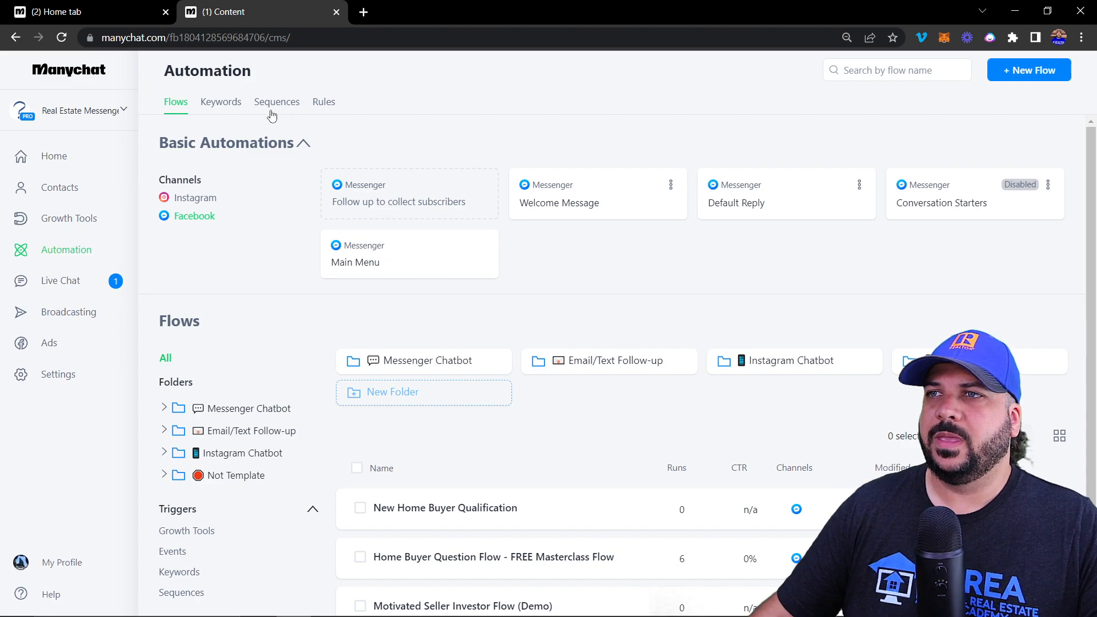
Review the automation keywords with their message rules, channels and replies for Messenger and Instagram.
{"action": "left_click", "coordinate": [206, 106]}
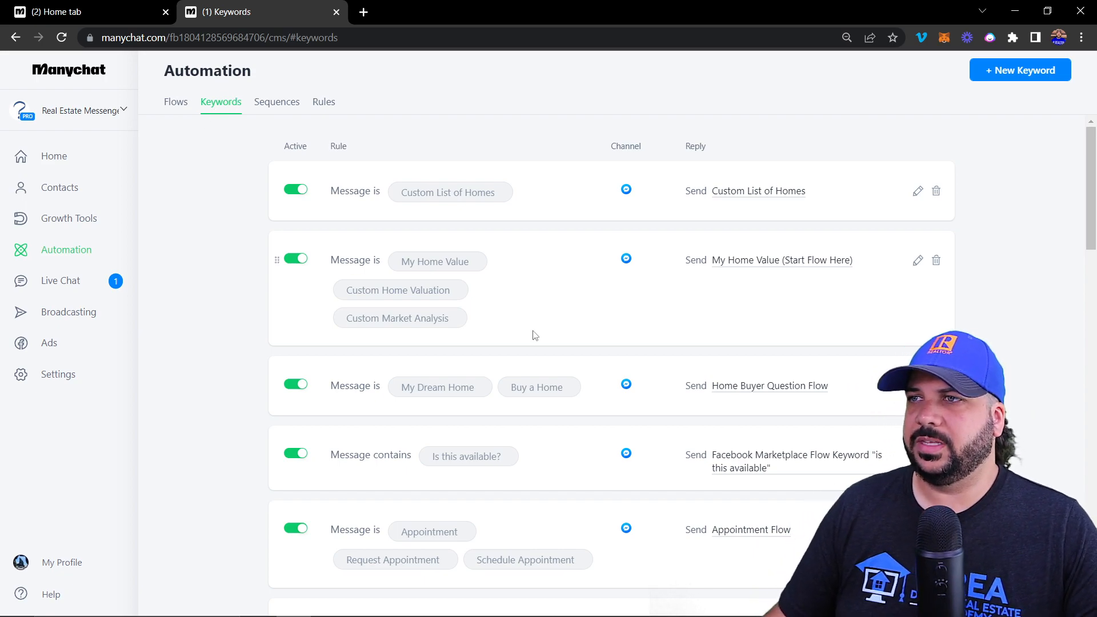
{"action": "scroll", "coordinate": [544, 326], "scroll_direction": "down", "scroll_amount": 20}
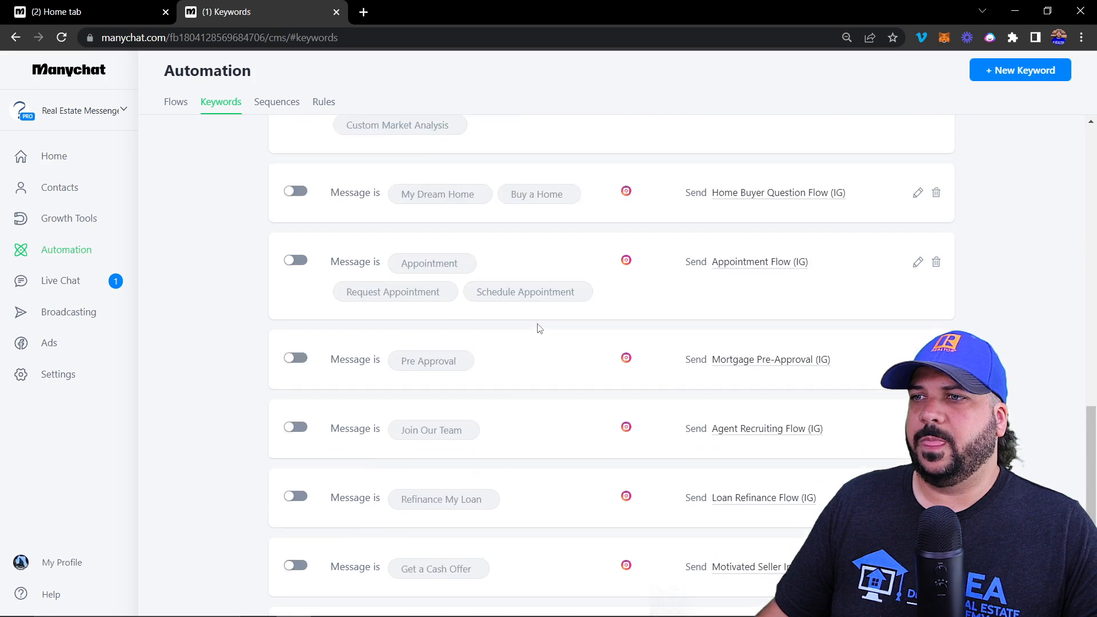
{"action": "scroll", "coordinate": [543, 337], "scroll_direction": "up", "scroll_amount": 20}
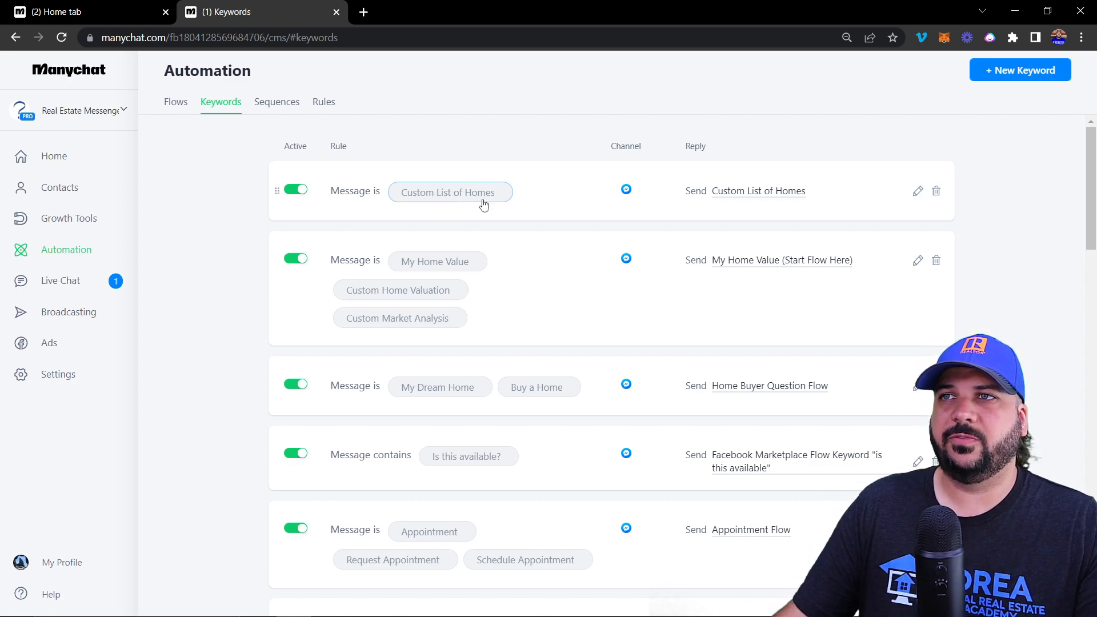
Examine the message schedule of the "8x8" 8 Week Buyer Follow-up sequence and return to the sequences list.
{"action": "left_click", "coordinate": [280, 105]}
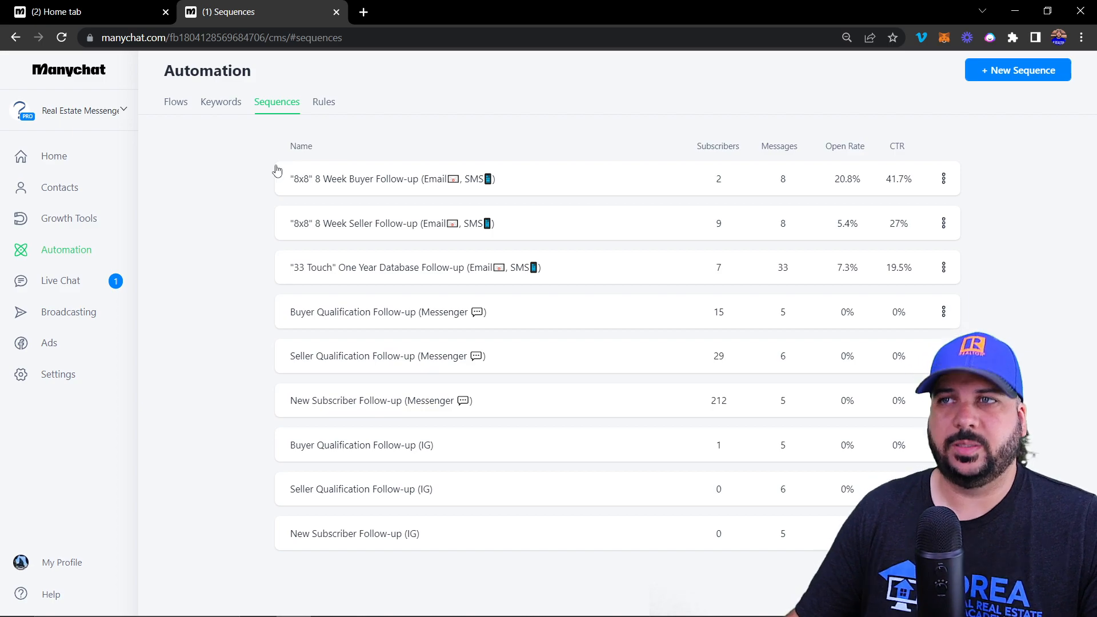
{"action": "left_click", "coordinate": [376, 182]}
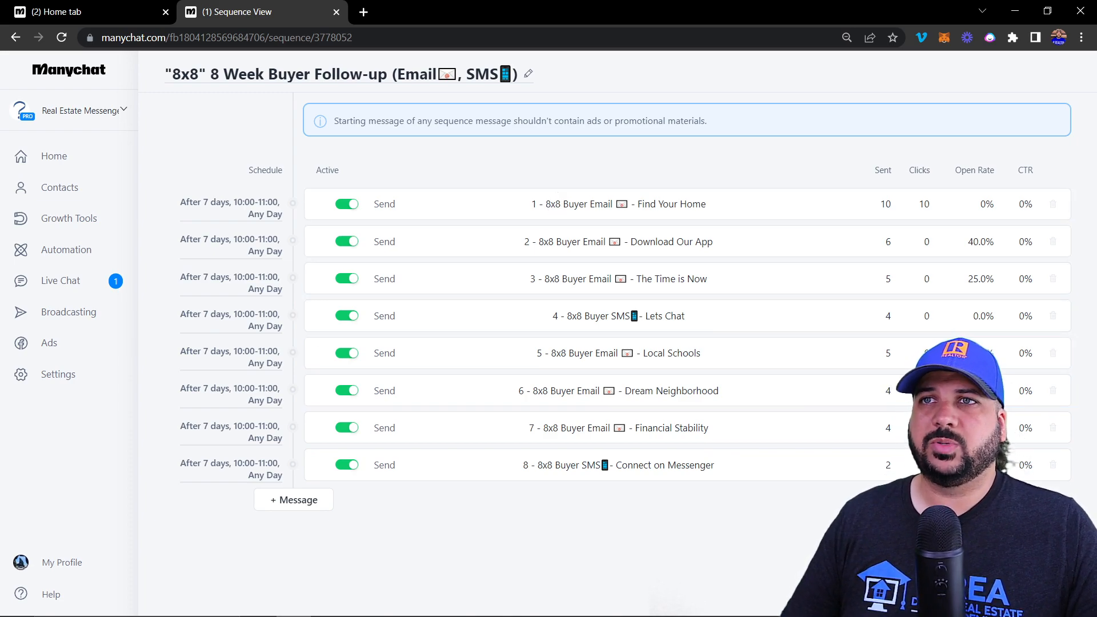
{"action": "left_click", "coordinate": [16, 38]}
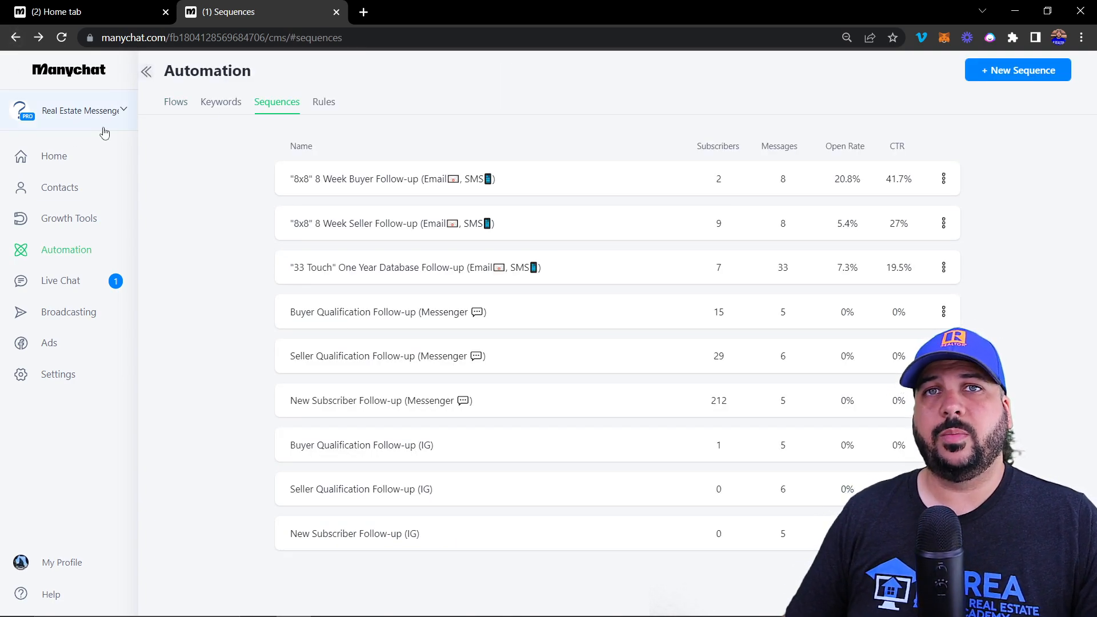
Inspect the "New Messenger Subscriber - Subscribe to Follow-up" and "Connect Google Sheet For Buyer" rules, and return to the rules list.
{"action": "left_click", "coordinate": [326, 105]}
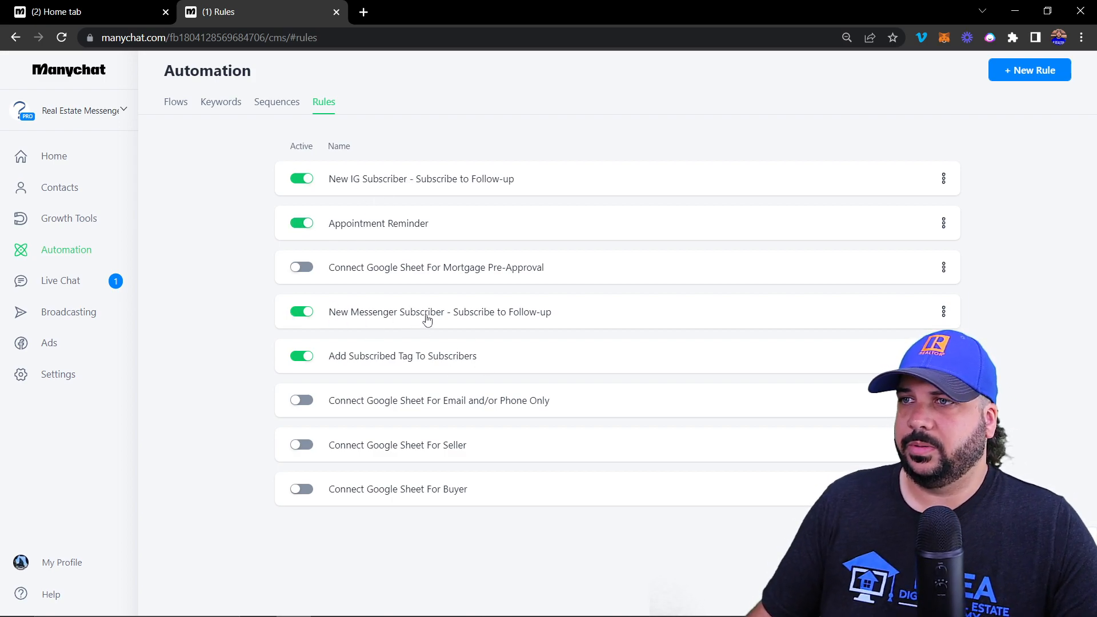
{"action": "left_click", "coordinate": [384, 320]}
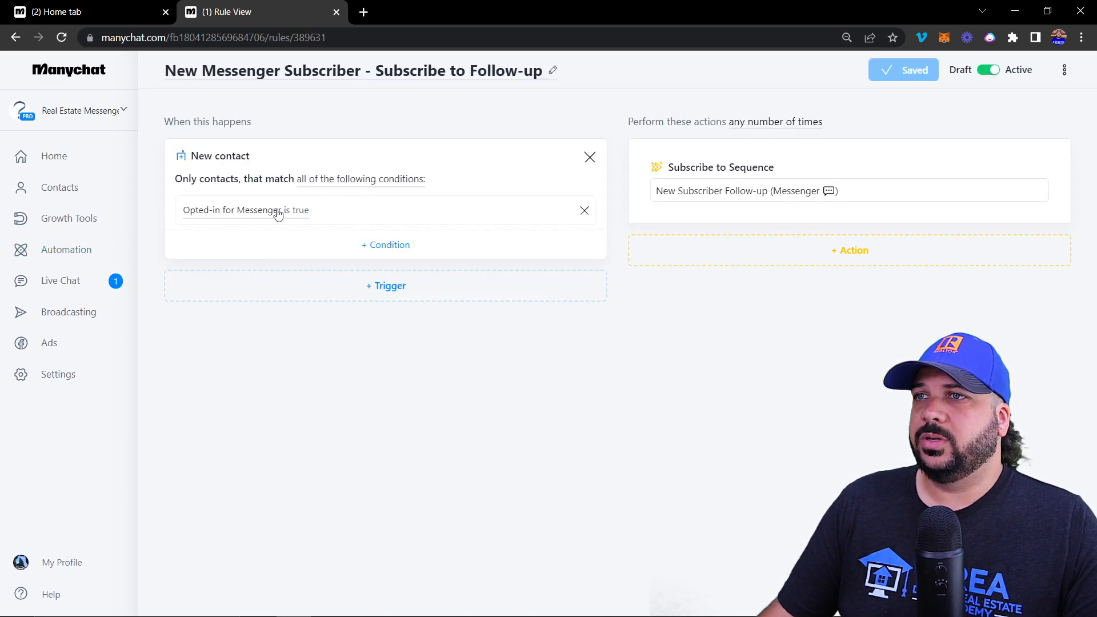
{"action": "left_click", "coordinate": [254, 215]}
{"action": "left_click", "coordinate": [403, 375]}
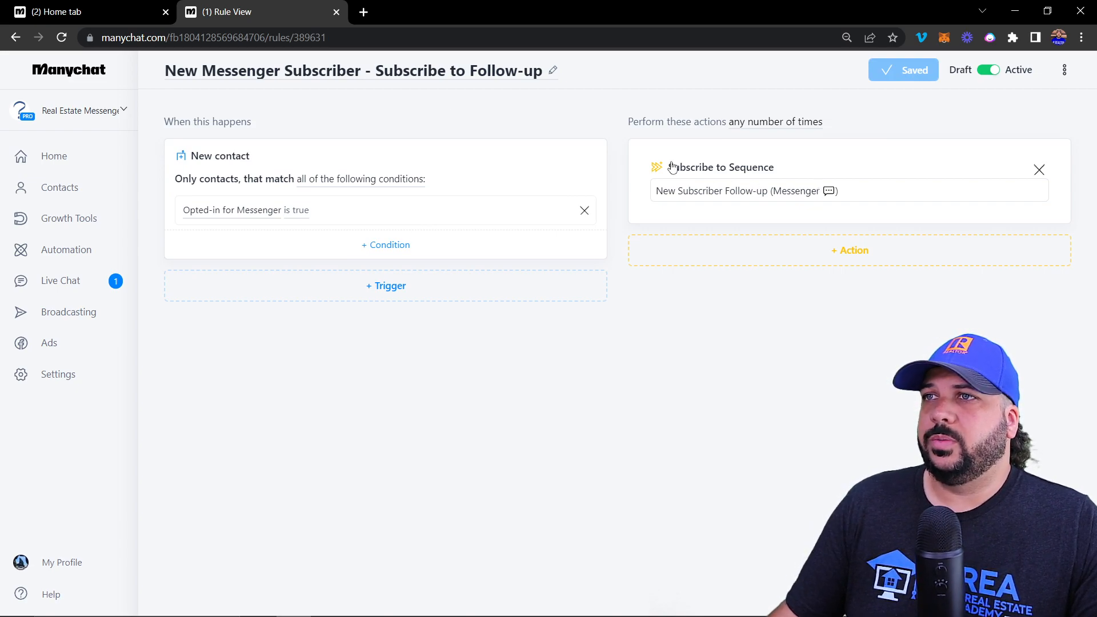
{"action": "left_click", "coordinate": [15, 37]}
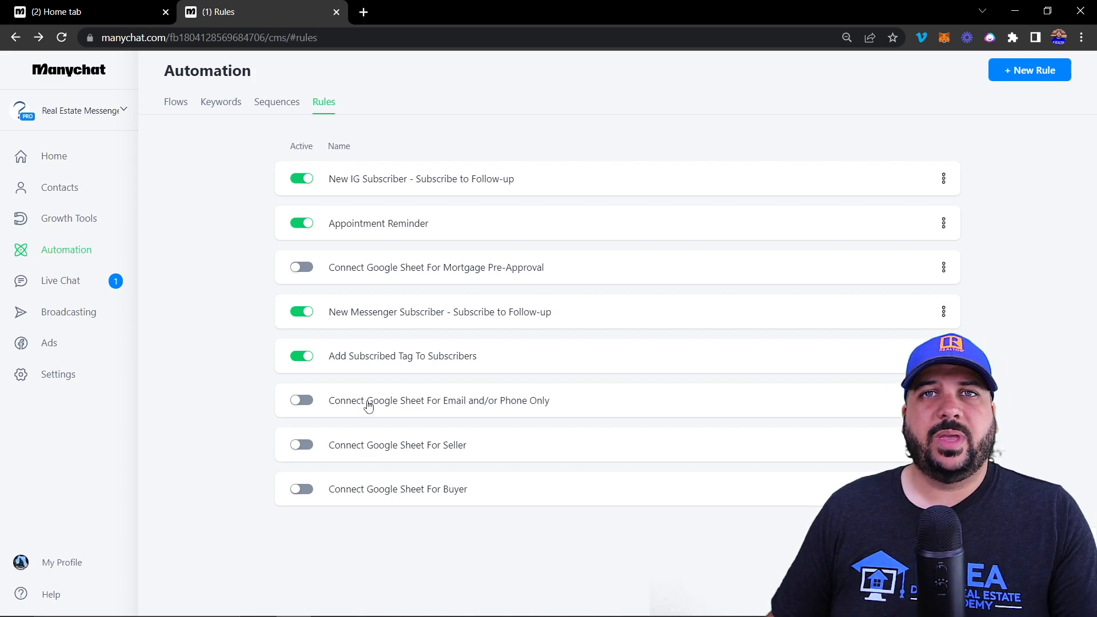
{"action": "left_click", "coordinate": [407, 487]}
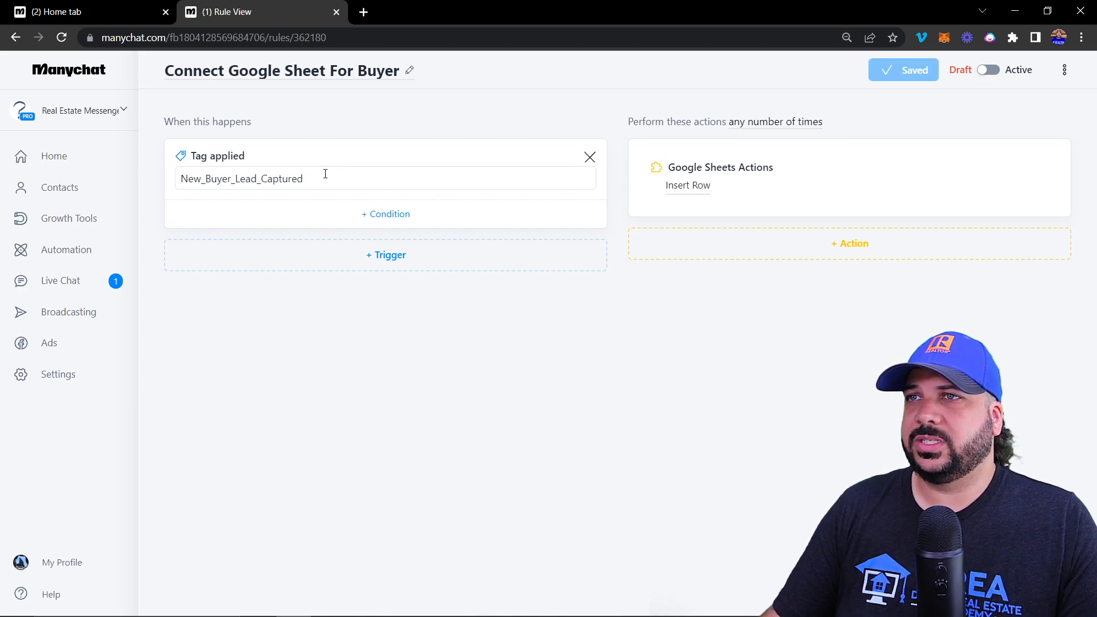
{"action": "left_click", "coordinate": [17, 39]}
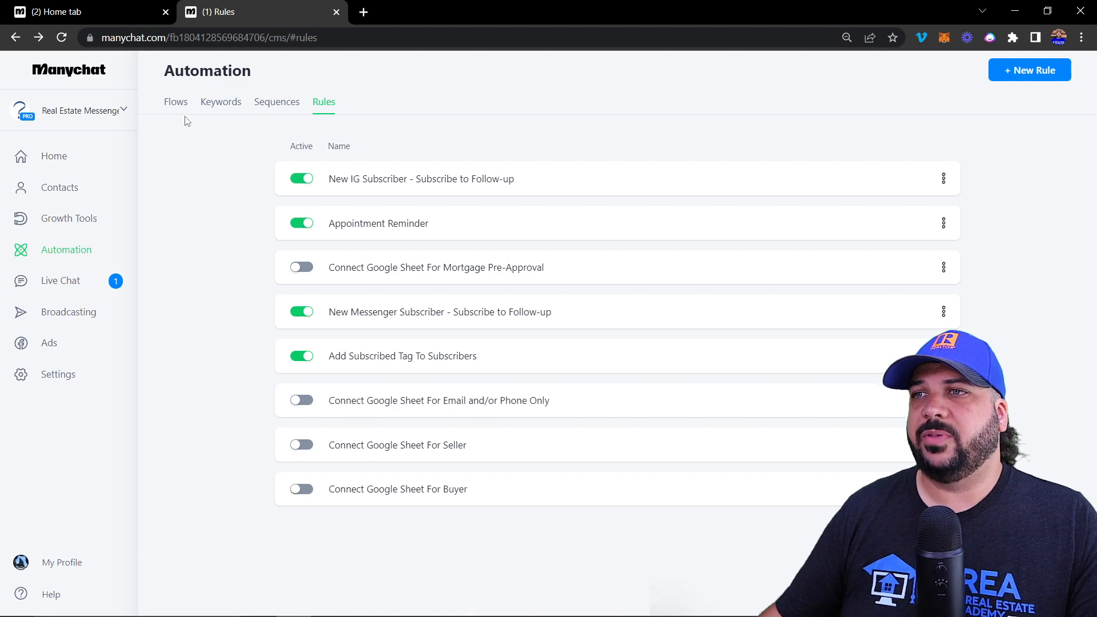
Create a new rule and examine the trigger types it offers without adding one.
{"action": "left_click", "coordinate": [1037, 67]}
{"action": "left_click", "coordinate": [393, 158]}
{"action": "scroll", "coordinate": [213, 208], "scroll_direction": "down", "scroll_amount": 1}
{"action": "scroll", "coordinate": [234, 211], "scroll_direction": "up", "scroll_amount": 2}
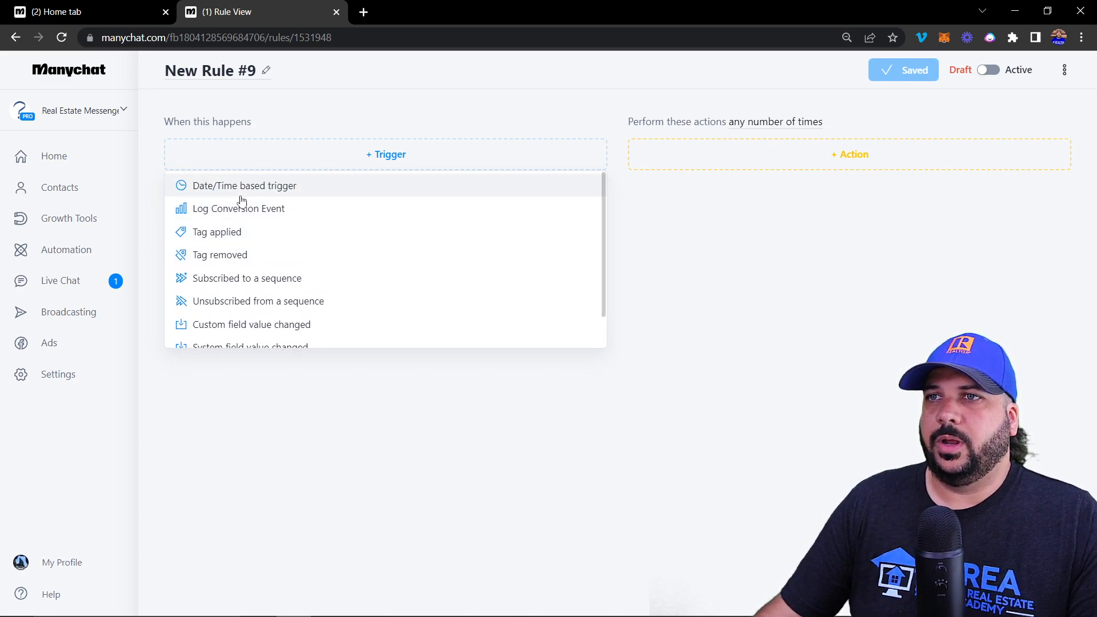
{"action": "scroll", "coordinate": [210, 228], "scroll_direction": "down", "scroll_amount": 1}
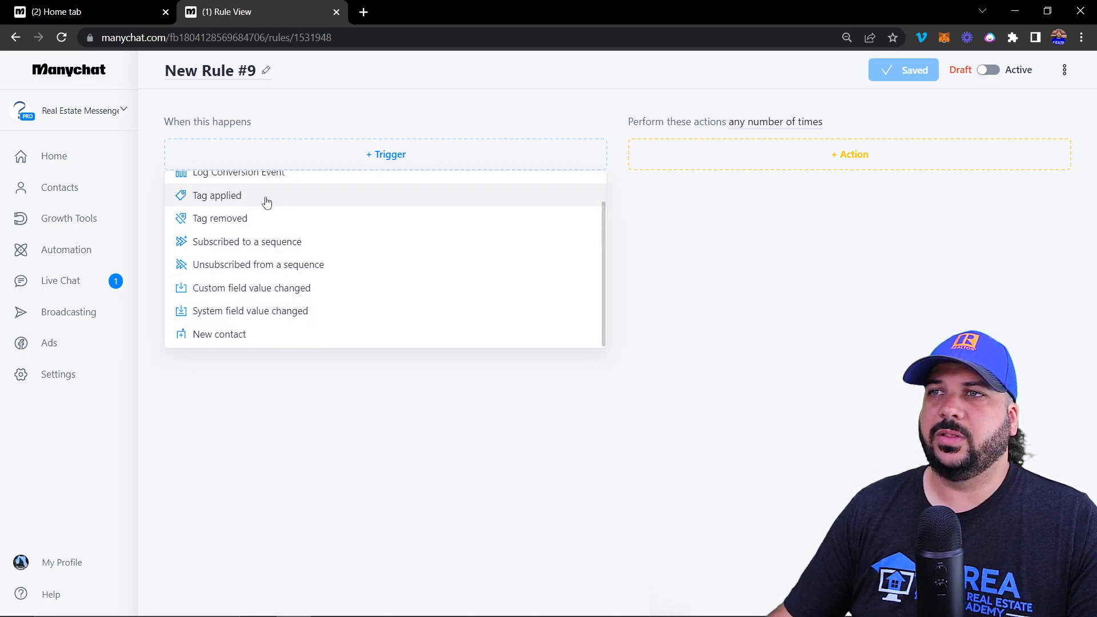
{"action": "scroll", "coordinate": [262, 203], "scroll_direction": "up", "scroll_amount": 1}
{"action": "left_click", "coordinate": [742, 285]}
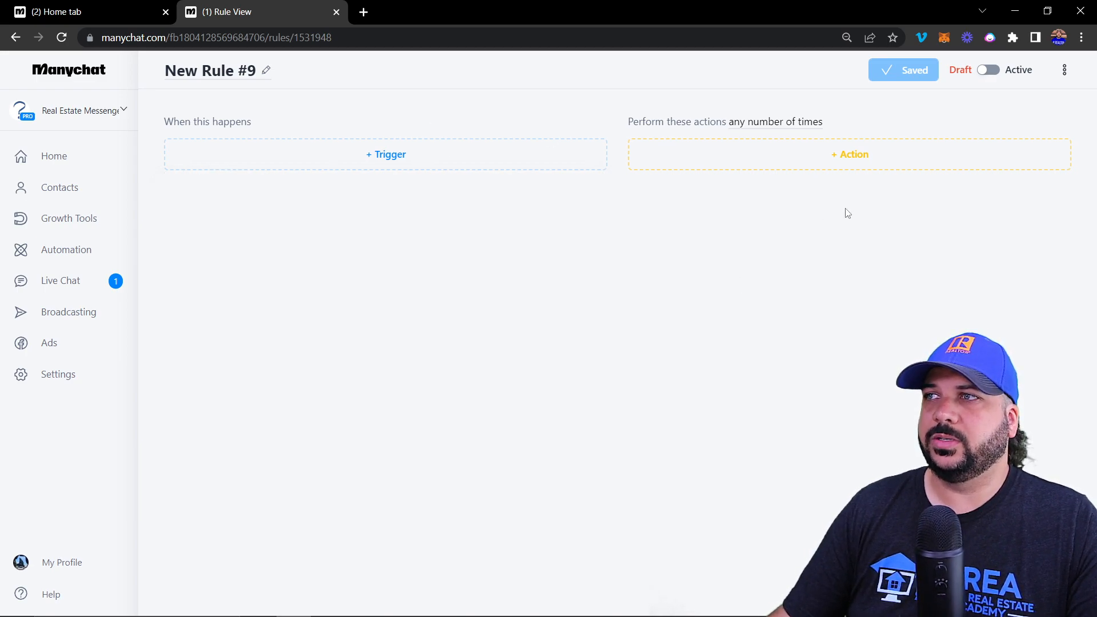
Browse the actions available for the new rule and close the choices without adding one.
{"action": "left_click", "coordinate": [876, 163]}
{"action": "scroll", "coordinate": [705, 203], "scroll_direction": "down", "scroll_amount": 5}
{"action": "scroll", "coordinate": [738, 252], "scroll_direction": "up", "scroll_amount": 2}
{"action": "scroll", "coordinate": [739, 251], "scroll_direction": "up", "scroll_amount": 3}
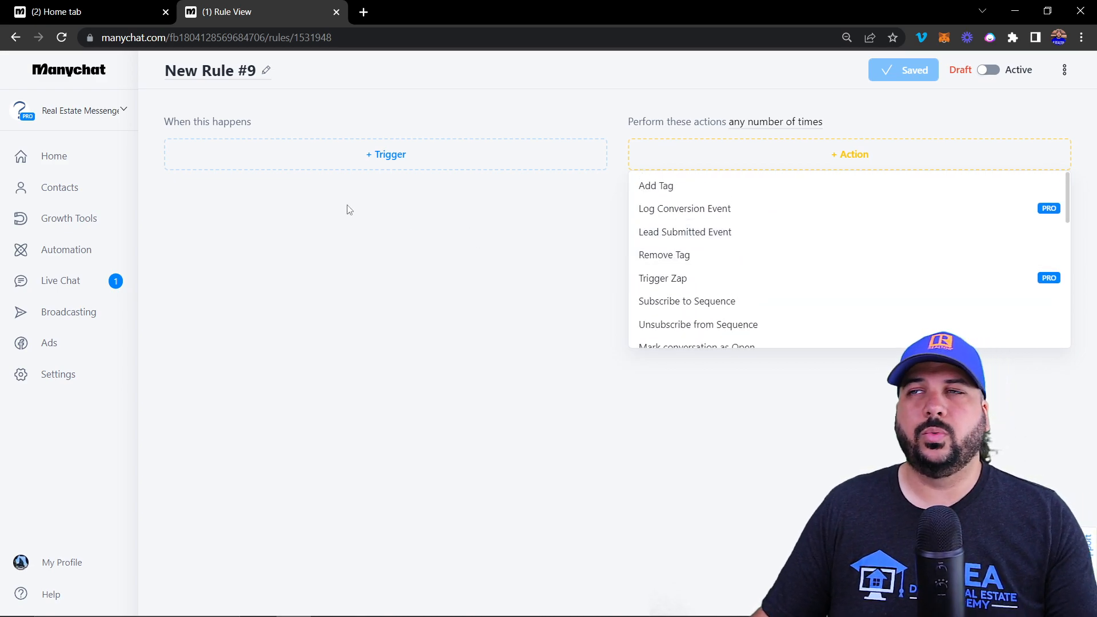
{"action": "left_click", "coordinate": [334, 197]}
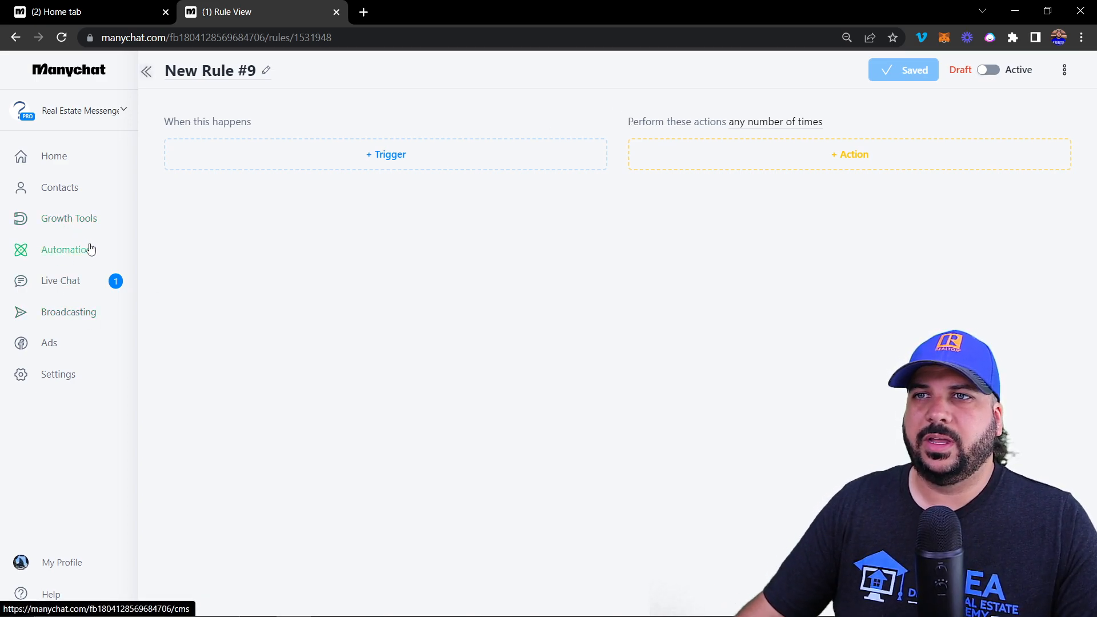
Return to the automation rules list and delete the empty "New Rule #9".
{"action": "left_click", "coordinate": [146, 71]}
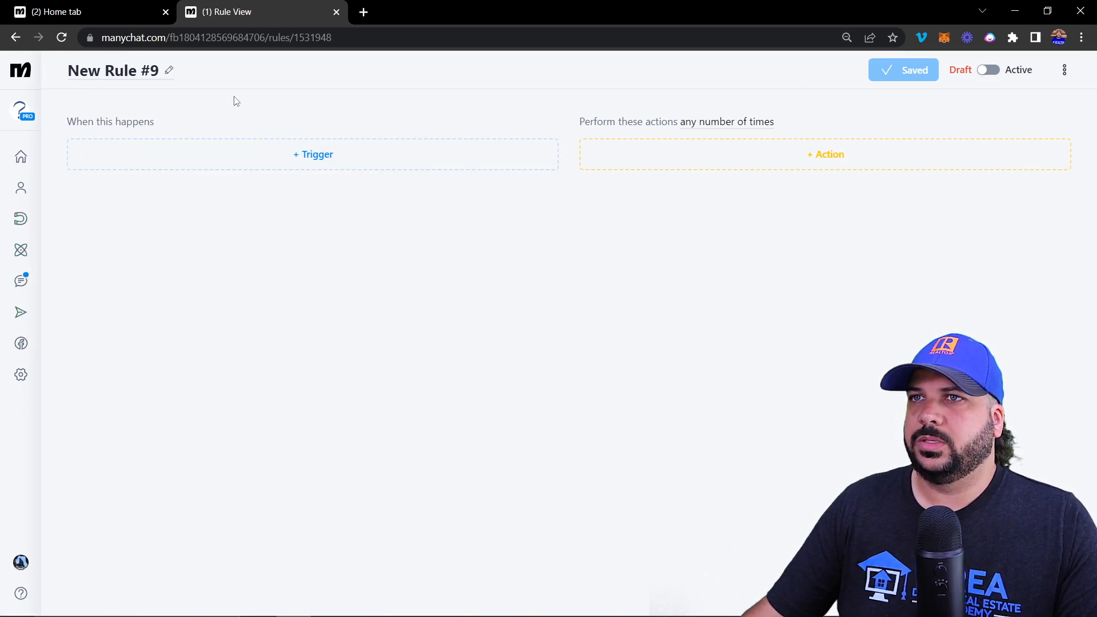
{"action": "left_click", "coordinate": [24, 251]}
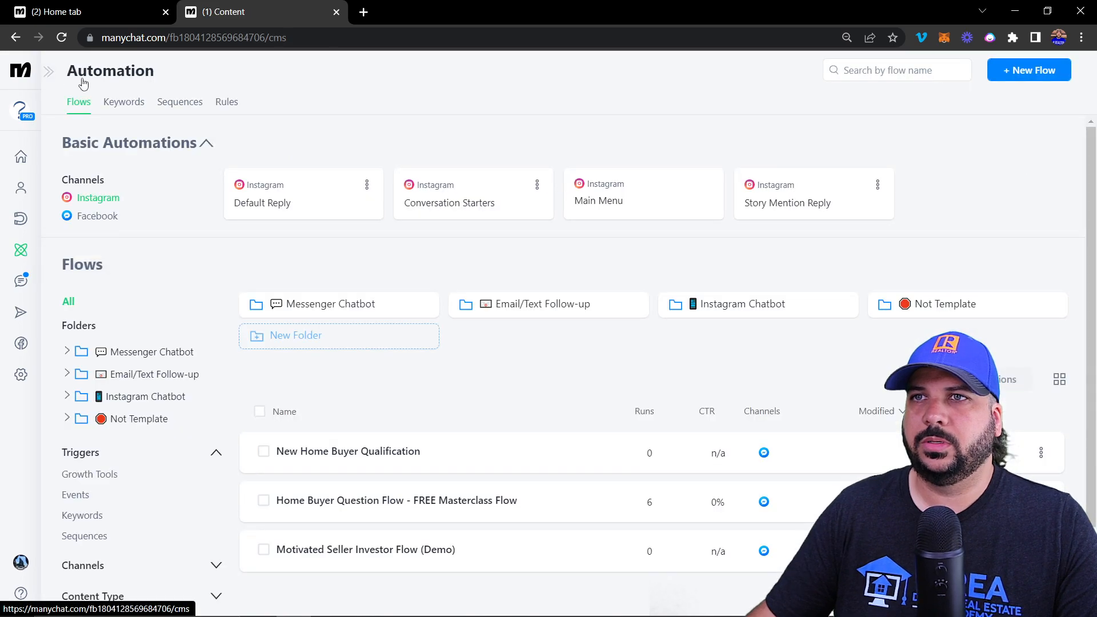
{"action": "left_click", "coordinate": [49, 72]}
{"action": "left_click", "coordinate": [324, 102]}
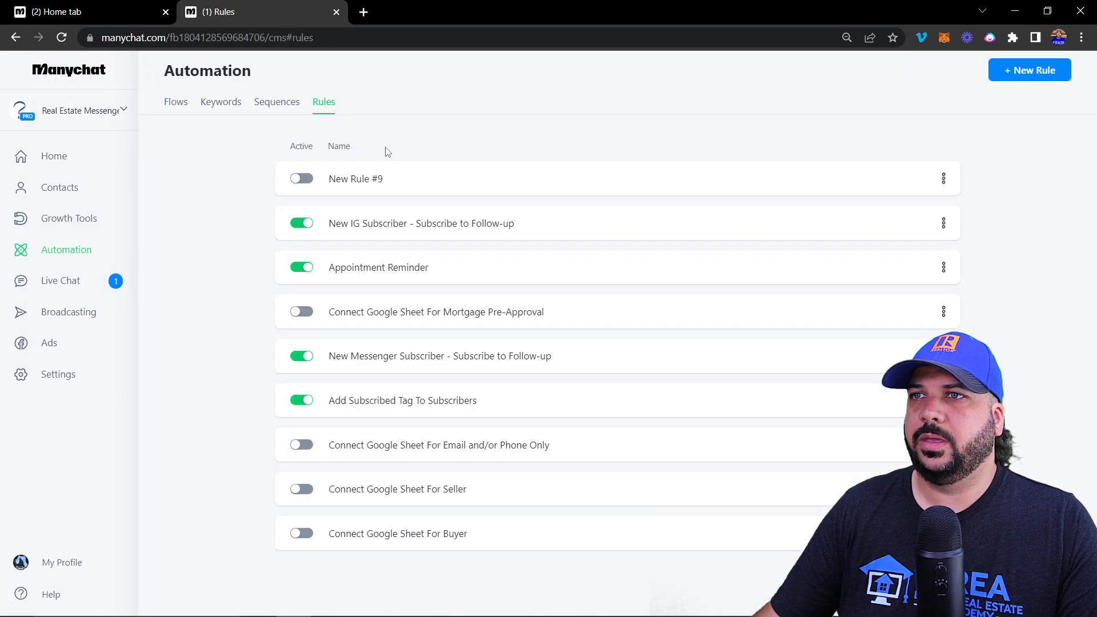
{"action": "left_click", "coordinate": [943, 178]}
{"action": "left_click", "coordinate": [859, 223]}
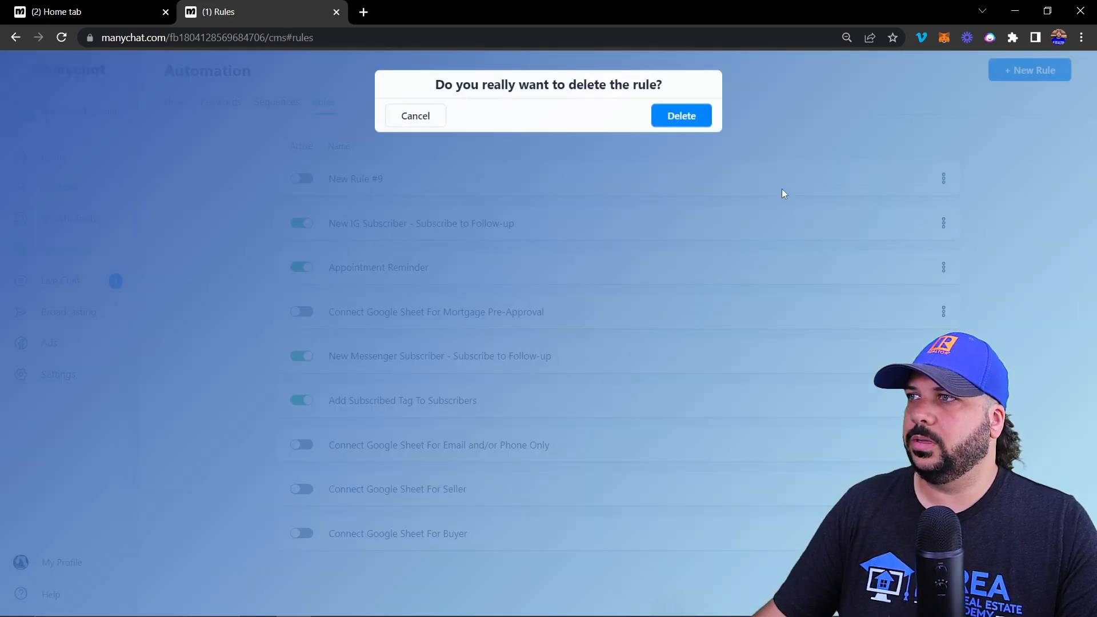
{"action": "left_click", "coordinate": [681, 116]}
Create a new flow and examine the Messenger triggers it offers without adding one.
{"action": "left_click", "coordinate": [73, 253]}
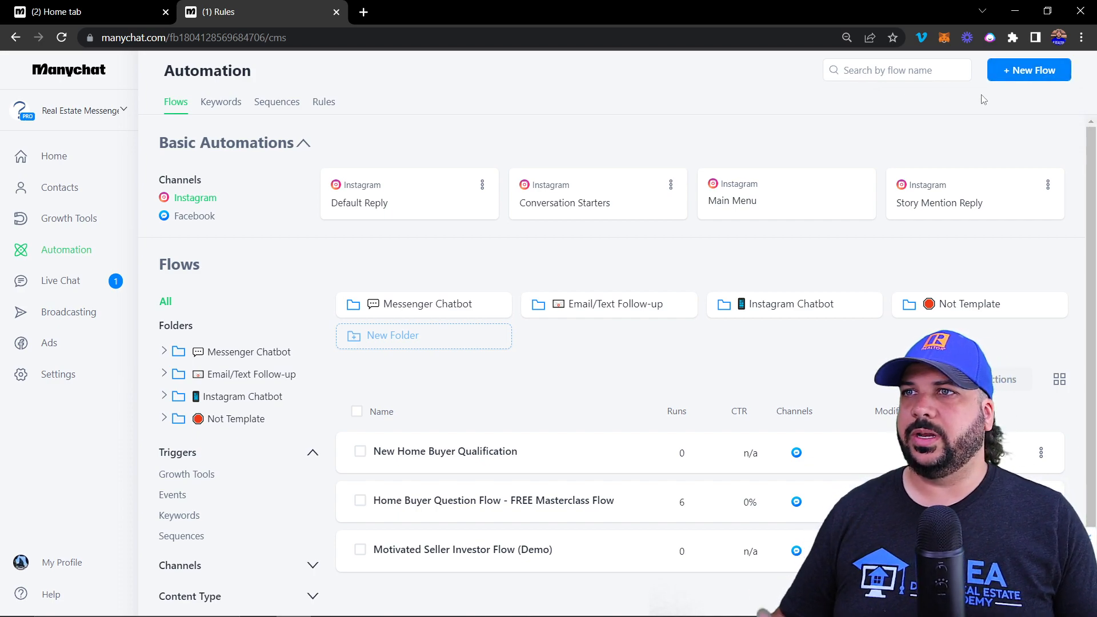
{"action": "left_click", "coordinate": [1032, 73]}
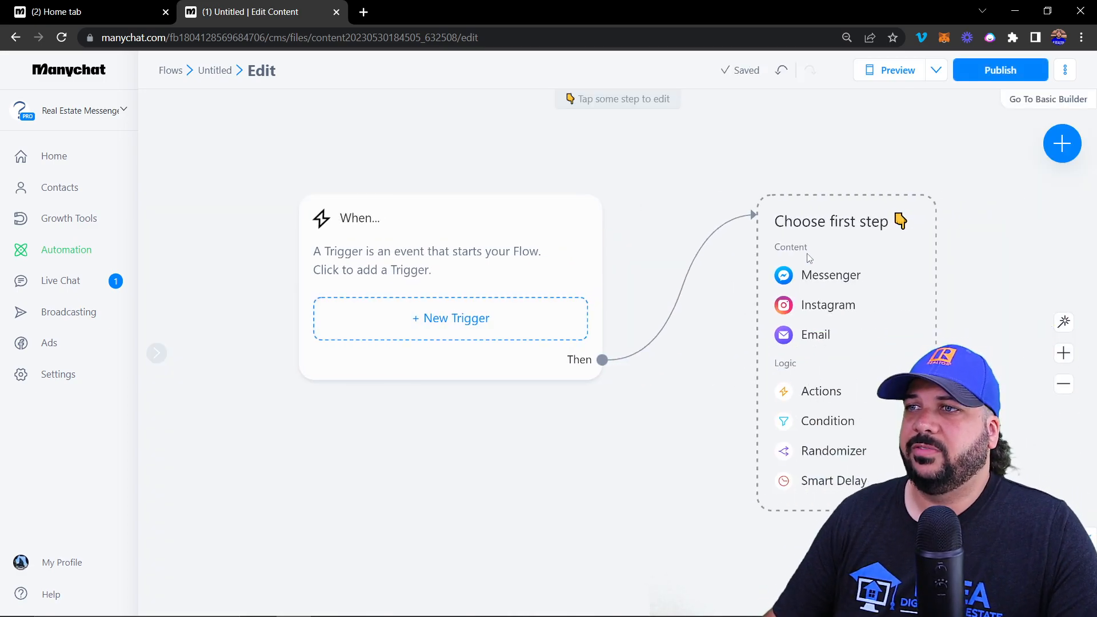
{"action": "left_click", "coordinate": [440, 319]}
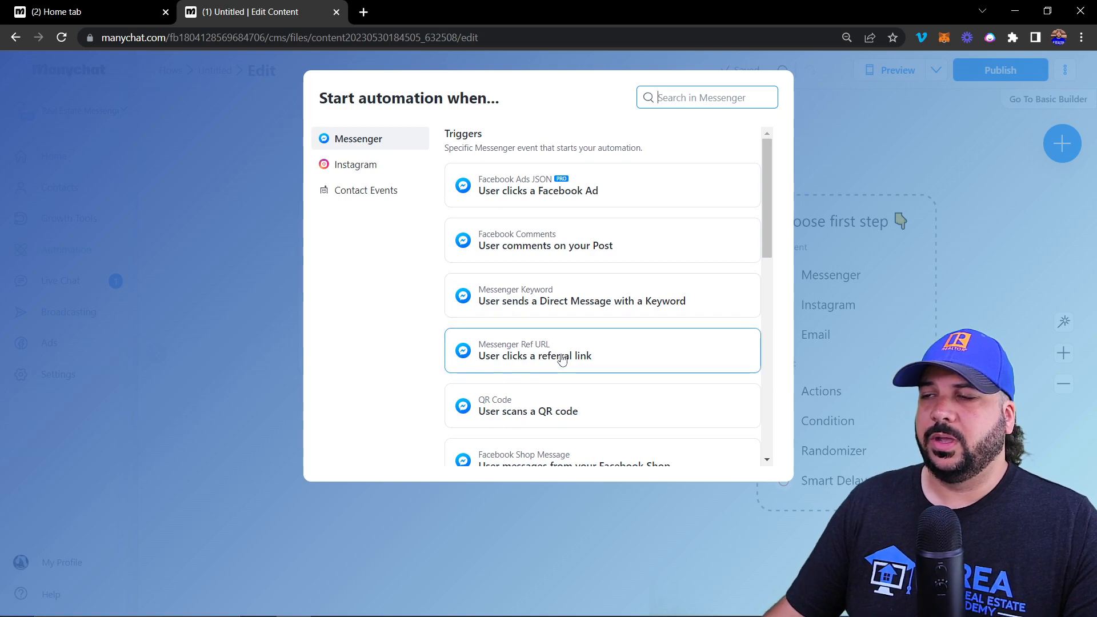
{"action": "scroll", "coordinate": [590, 416], "scroll_direction": "down", "scroll_amount": 3}
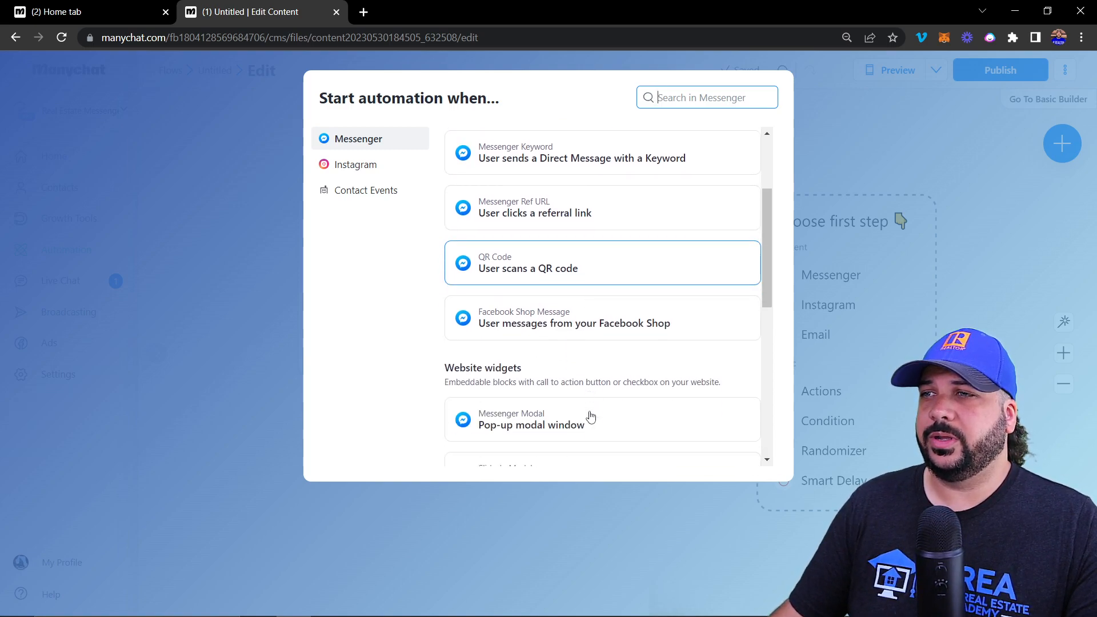
{"action": "scroll", "coordinate": [590, 416], "scroll_direction": "up", "scroll_amount": 3}
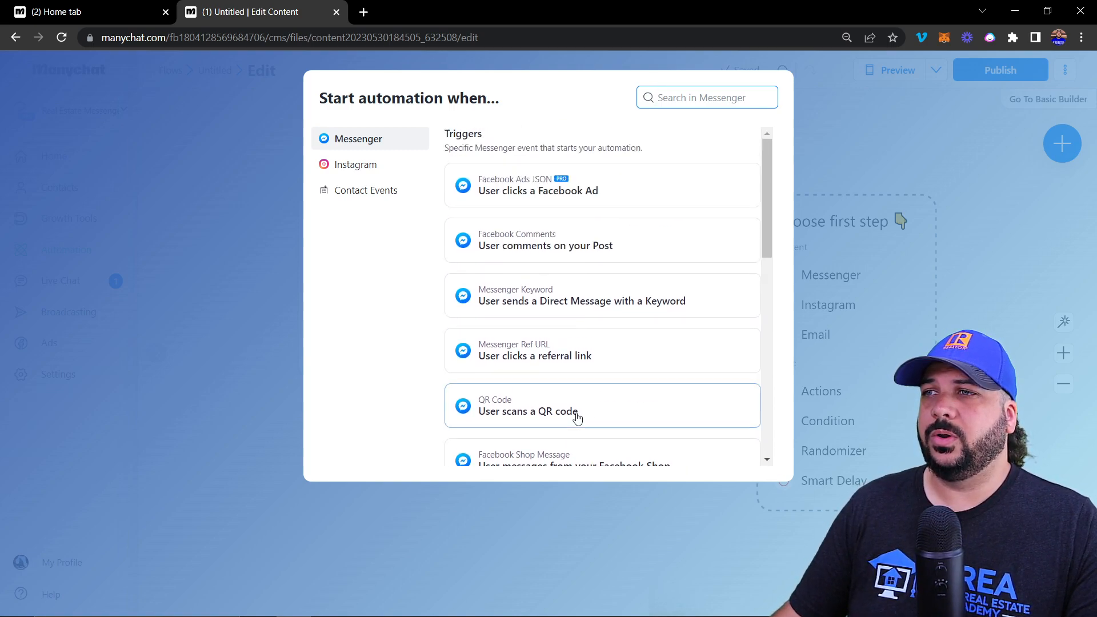
{"action": "left_click", "coordinate": [212, 226]}
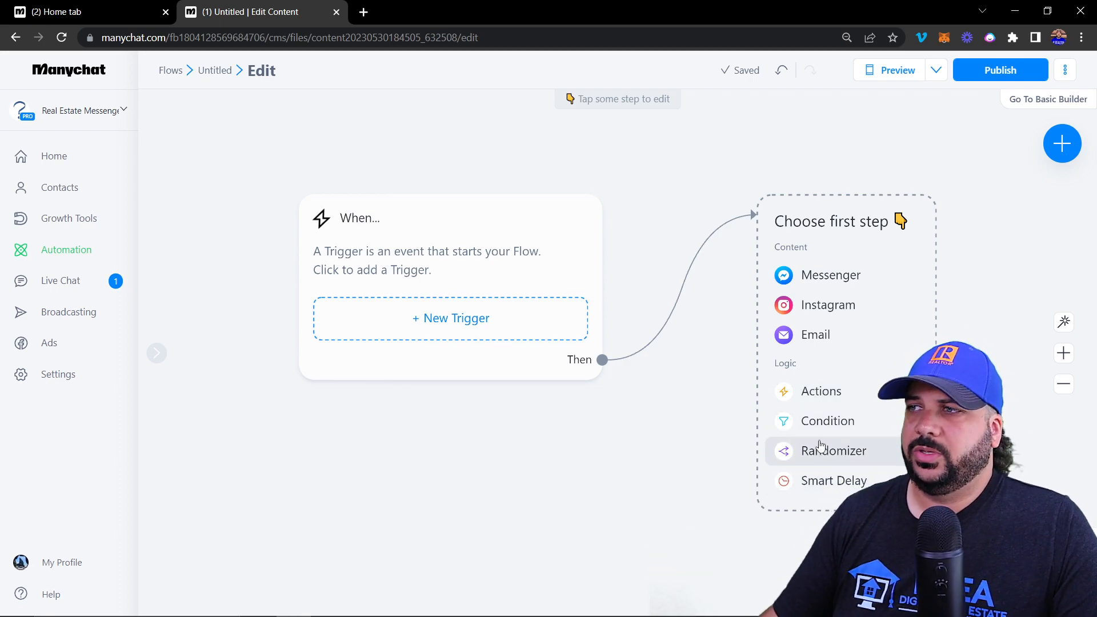
Add a Messenger message as the flow's first step with the text "Hi there, hope you are doing well. How can I help you?".
{"action": "left_click", "coordinate": [849, 279]}
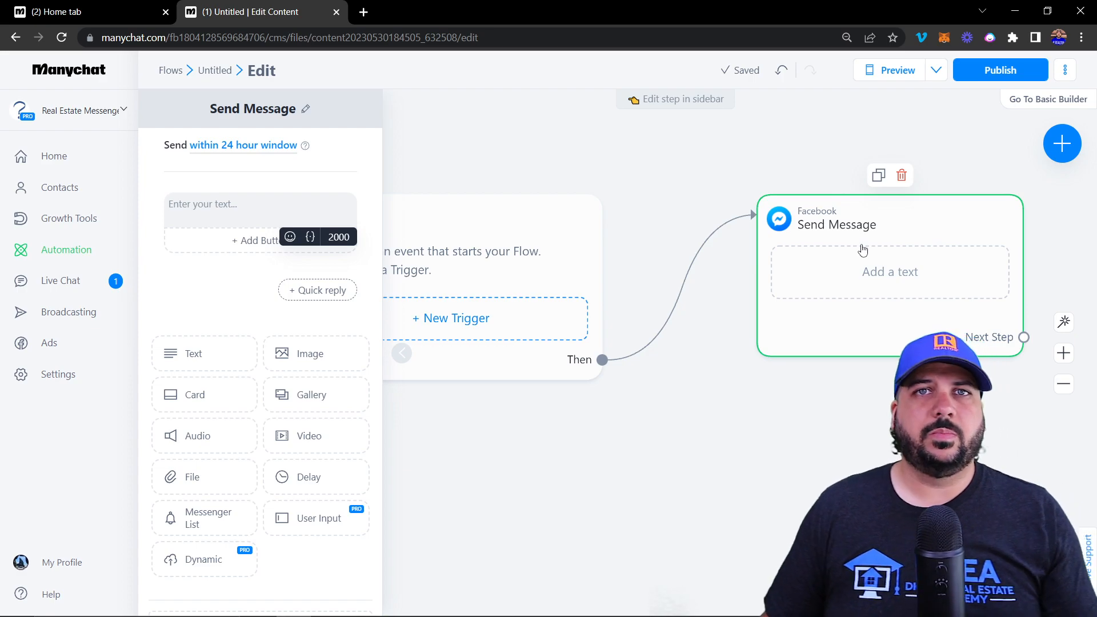
{"action": "left_click", "coordinate": [241, 205]}
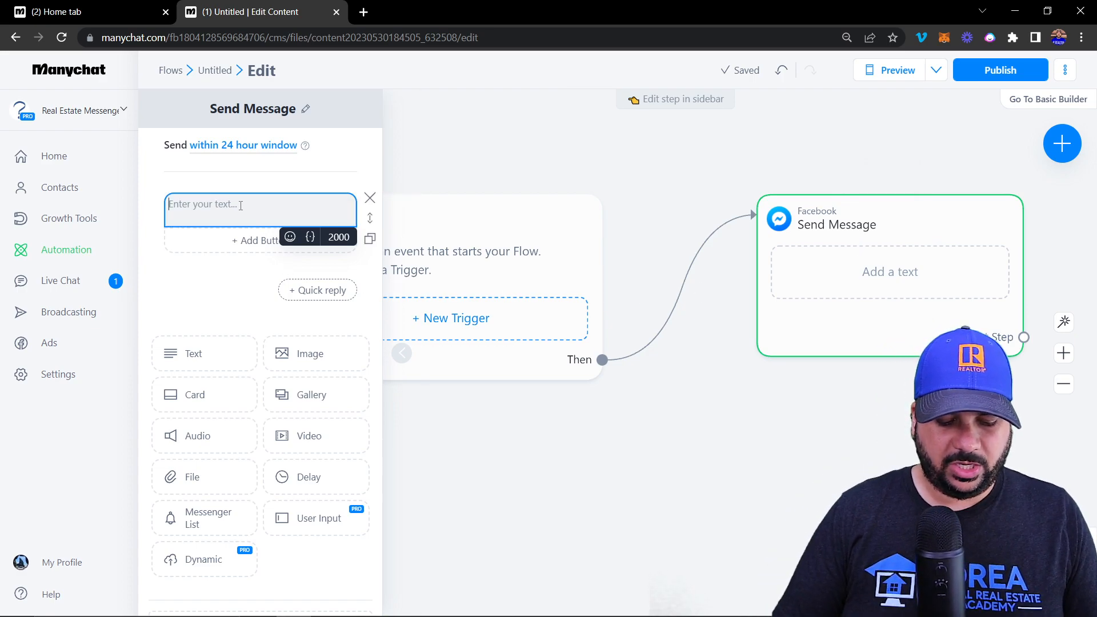
{"action": "type", "text": "Hi there"}
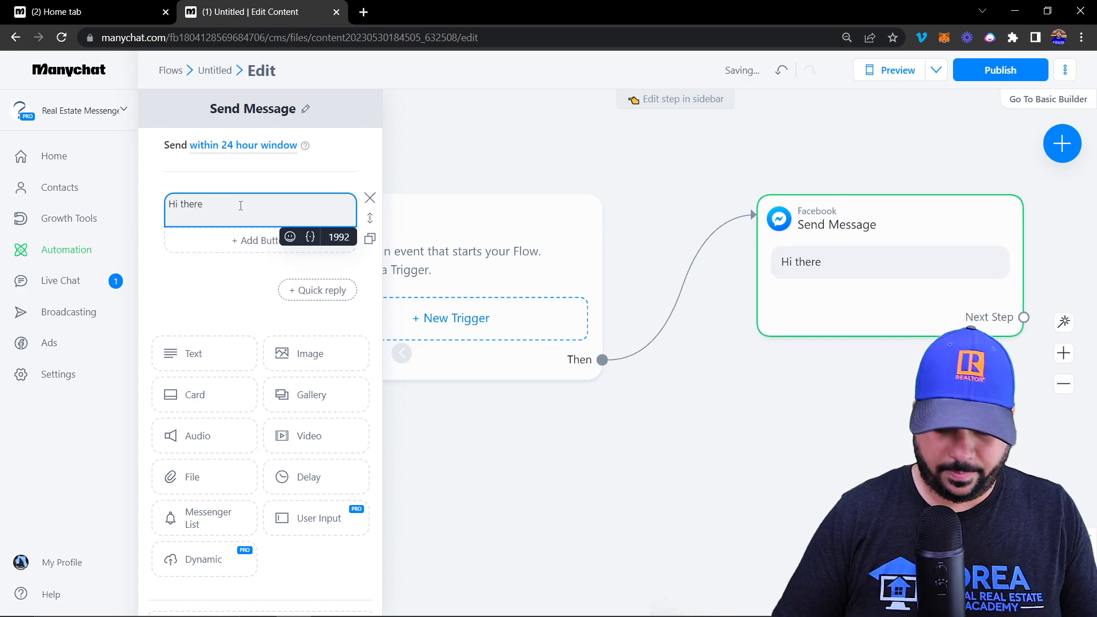
{"action": "type", "text": ", hope you ar"}
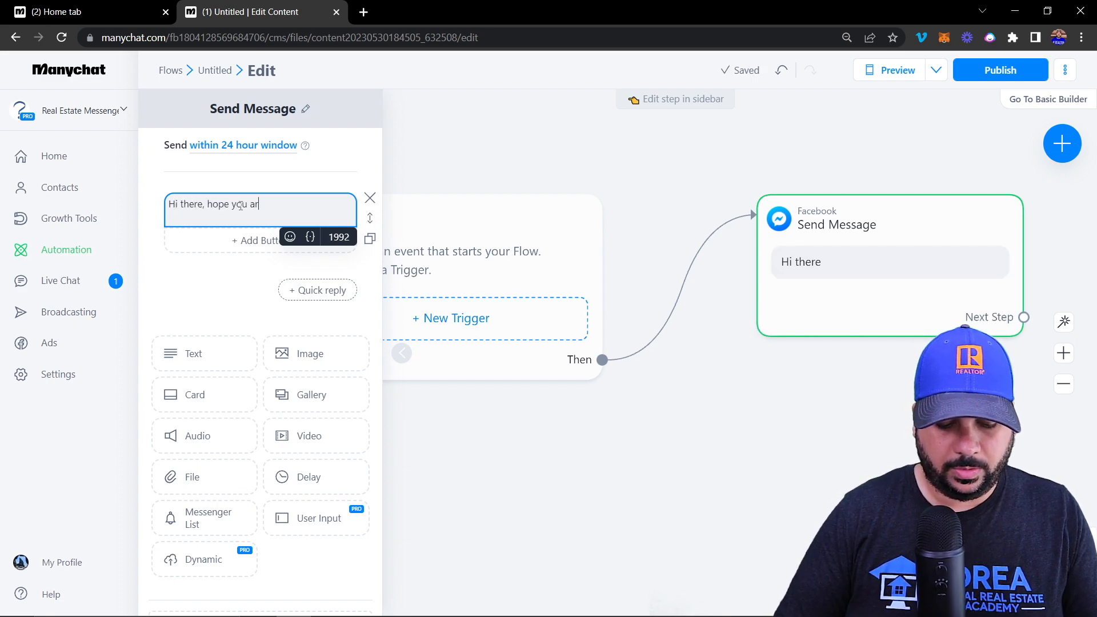
{"action": "type", "text": "e doing well. How"}
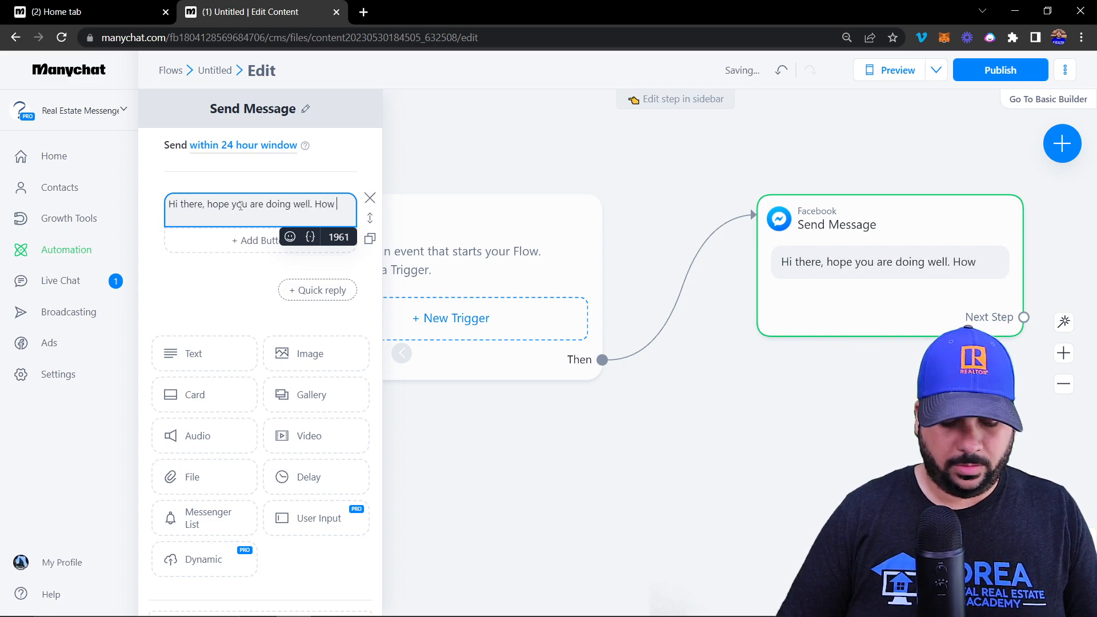
{"action": "type", "text": " can I help you?"}
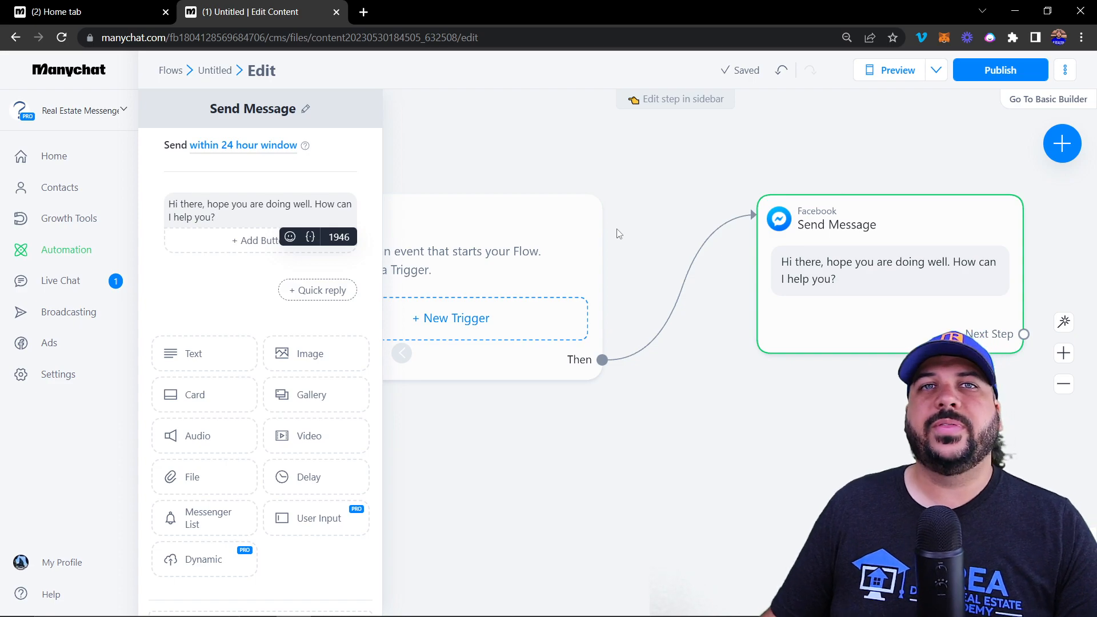
Add a button titled "Buy a home" to the greeting message.
{"action": "left_click", "coordinate": [221, 241]}
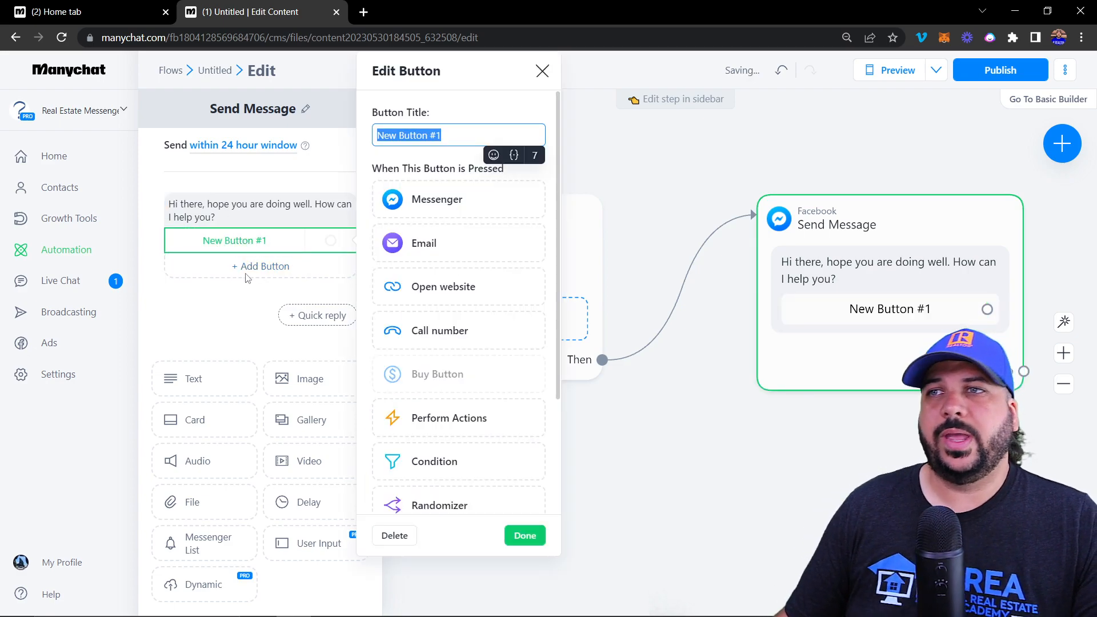
{"action": "left_click", "coordinate": [273, 328]}
{"action": "left_click", "coordinate": [316, 316]}
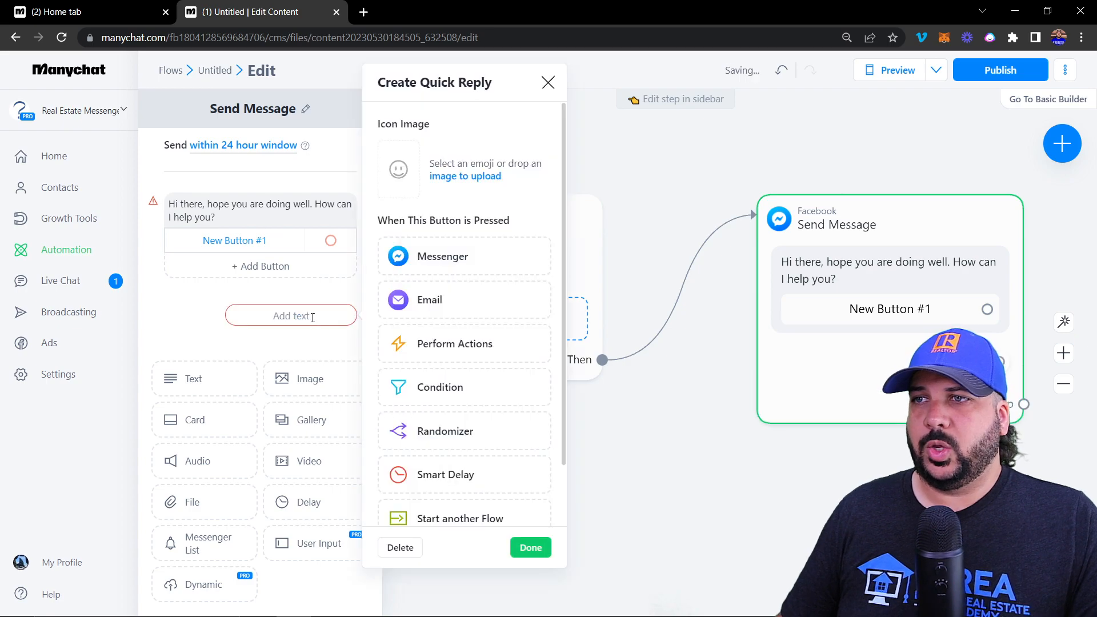
{"action": "left_click", "coordinate": [181, 295]}
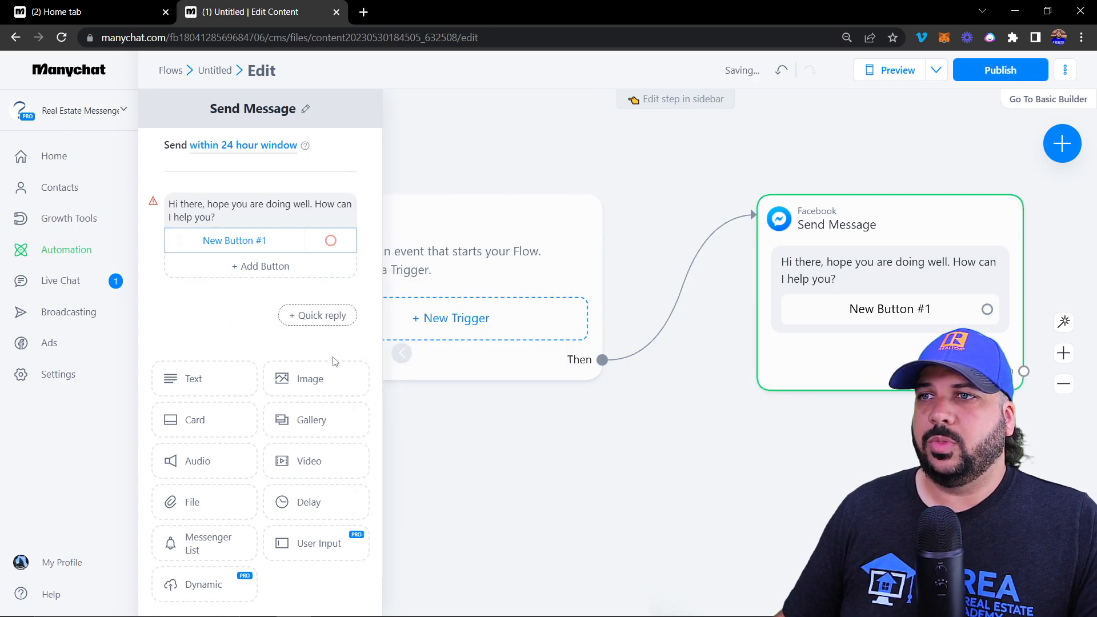
{"action": "left_click", "coordinate": [258, 246]}
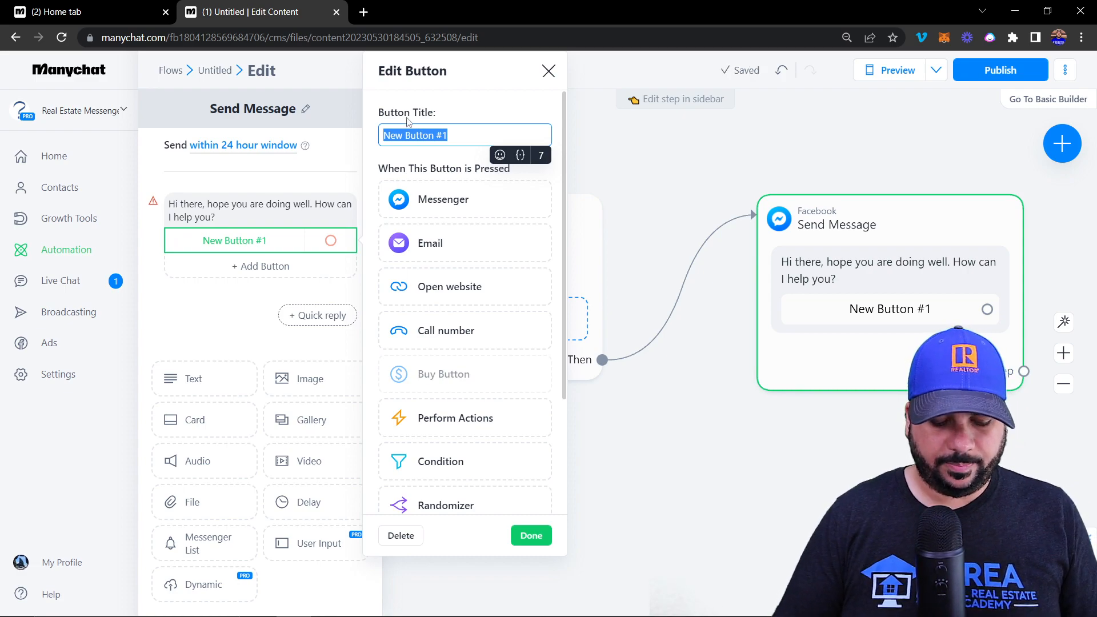
{"action": "type", "text": "Bu"}
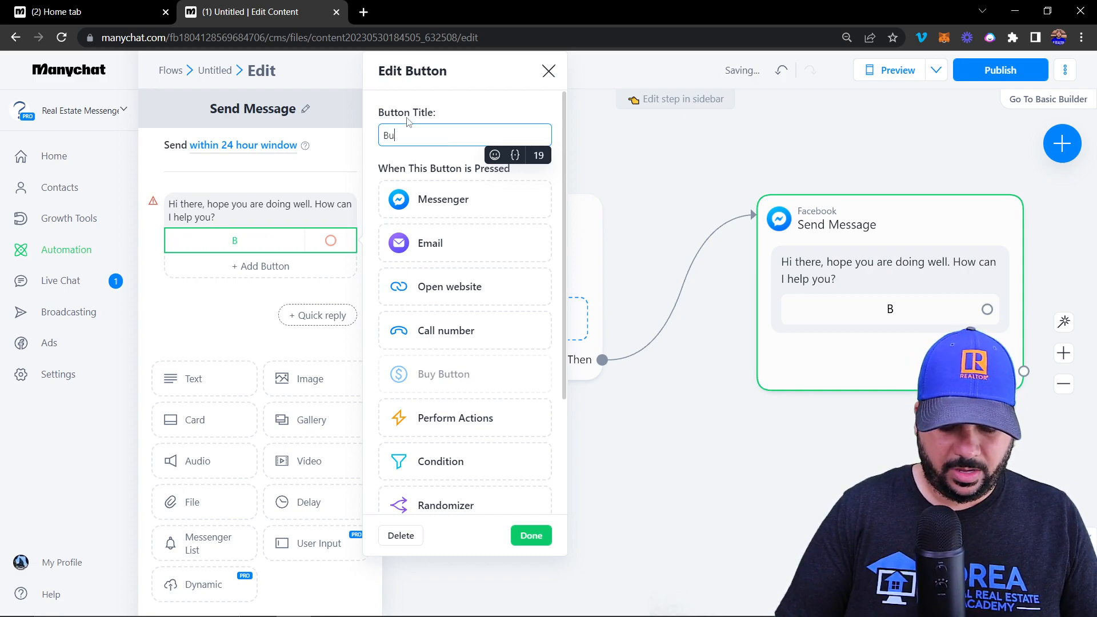
{"action": "type", "text": "y a home"}
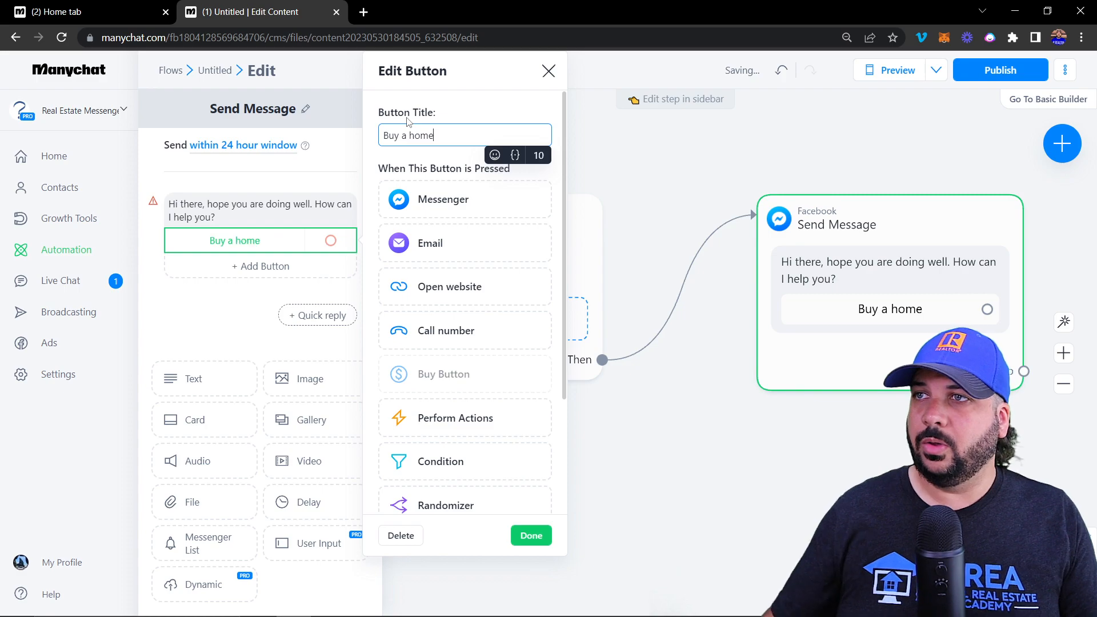
{"action": "left_click", "coordinate": [243, 308]}
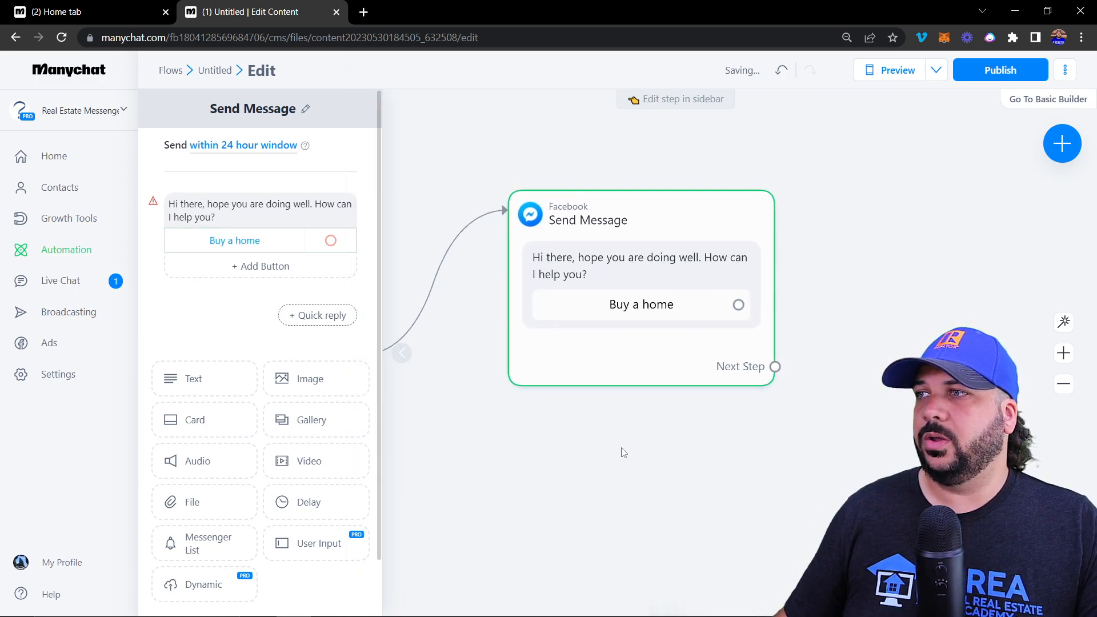
Connect the "Buy a home" button to a new, empty Messenger message step.
{"action": "left_click", "coordinate": [720, 307]}
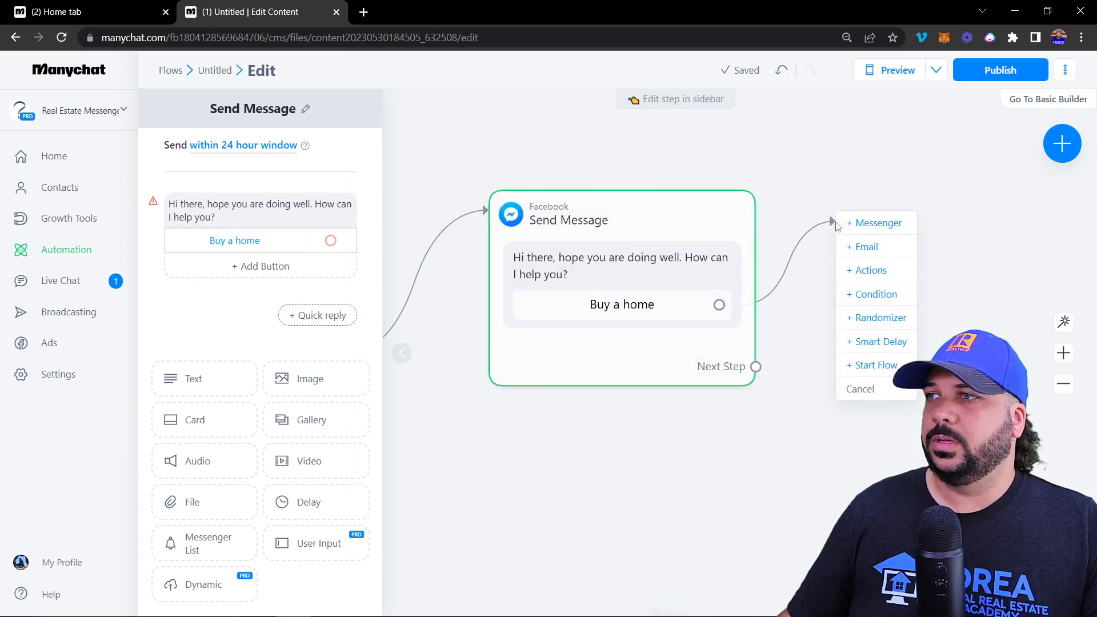
{"action": "left_click", "coordinate": [874, 224]}
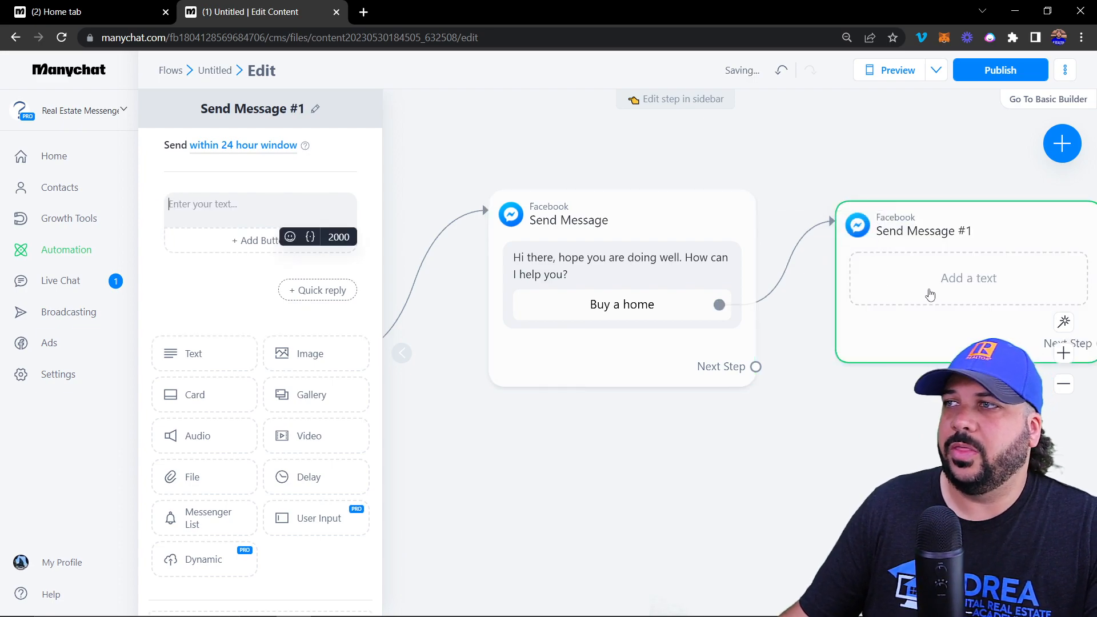
{"action": "left_click", "coordinate": [228, 215]}
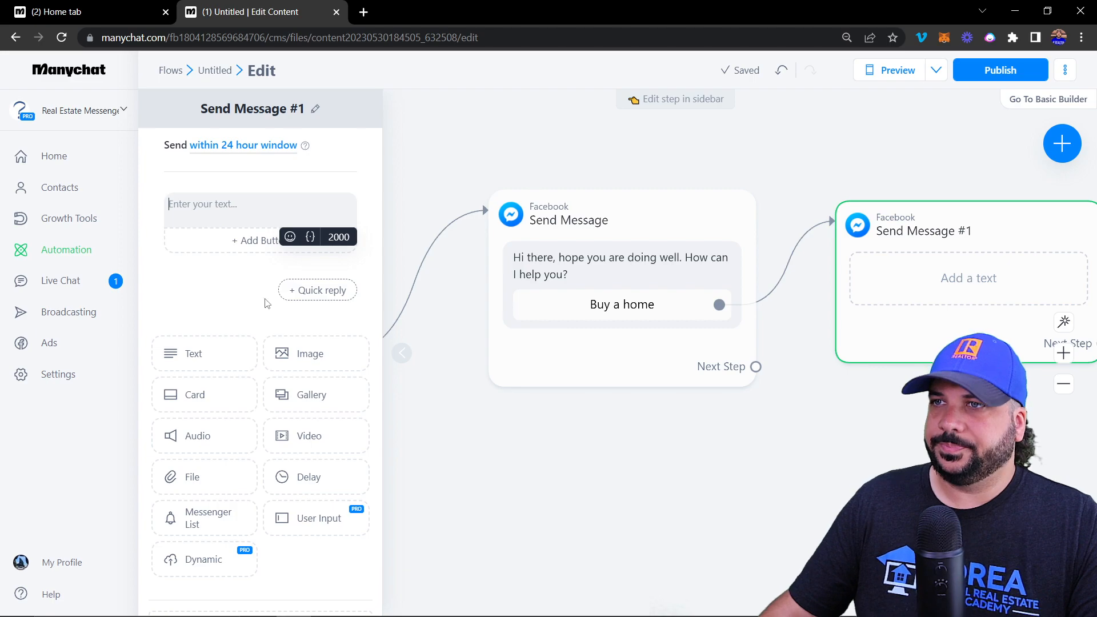
Add two quick replies, "Buy" and "Sell", to the first greeting message.
{"action": "left_click", "coordinate": [610, 361]}
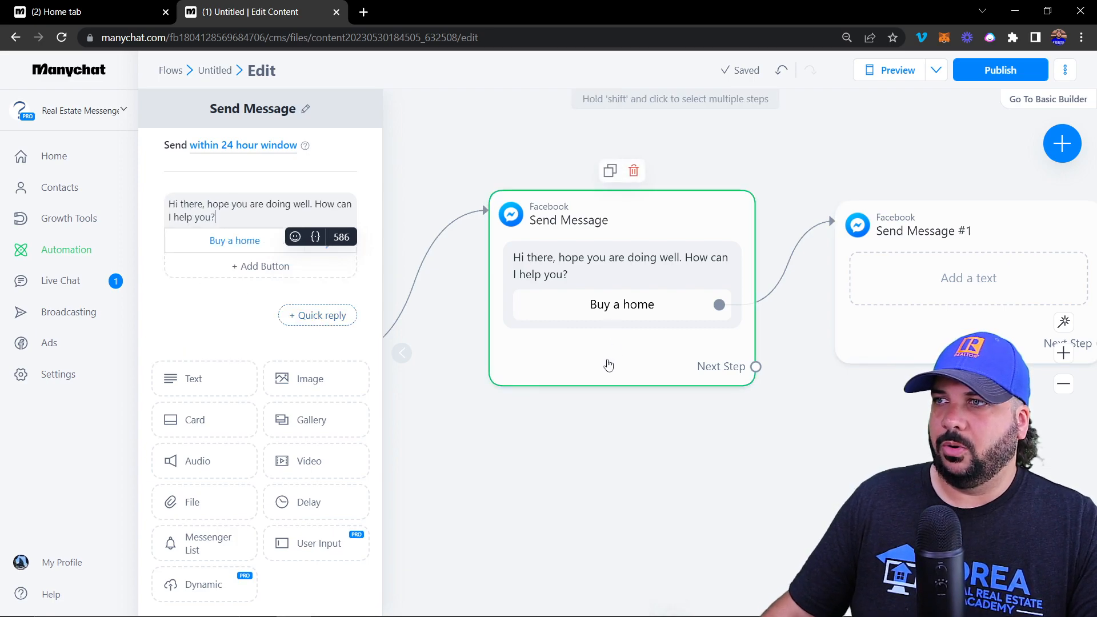
{"action": "left_click", "coordinate": [335, 317]}
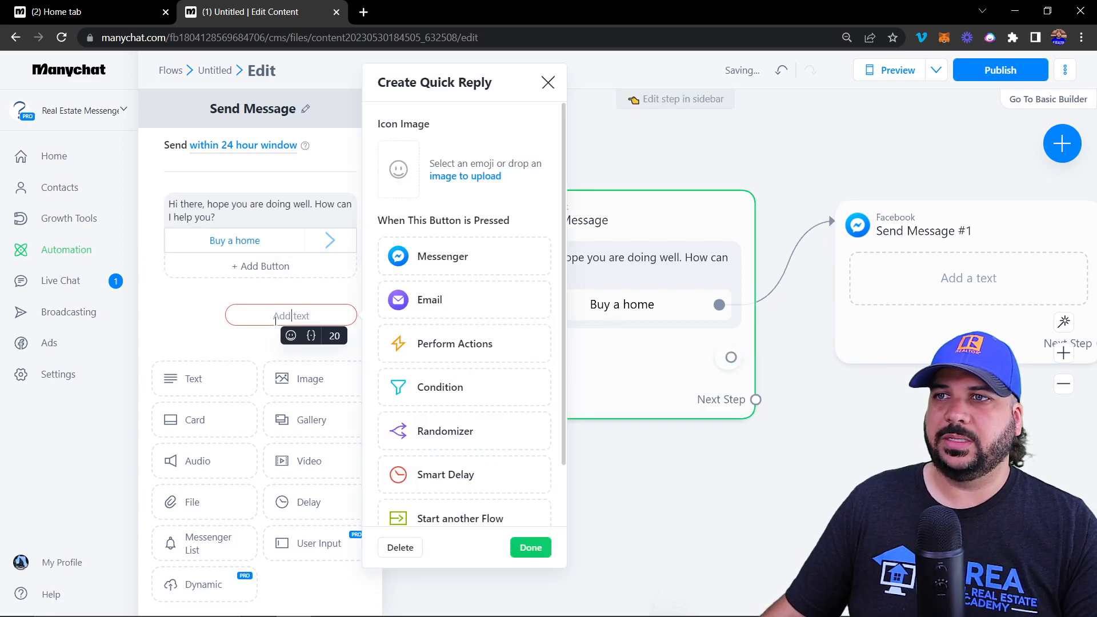
{"action": "type", "text": "Buy"}
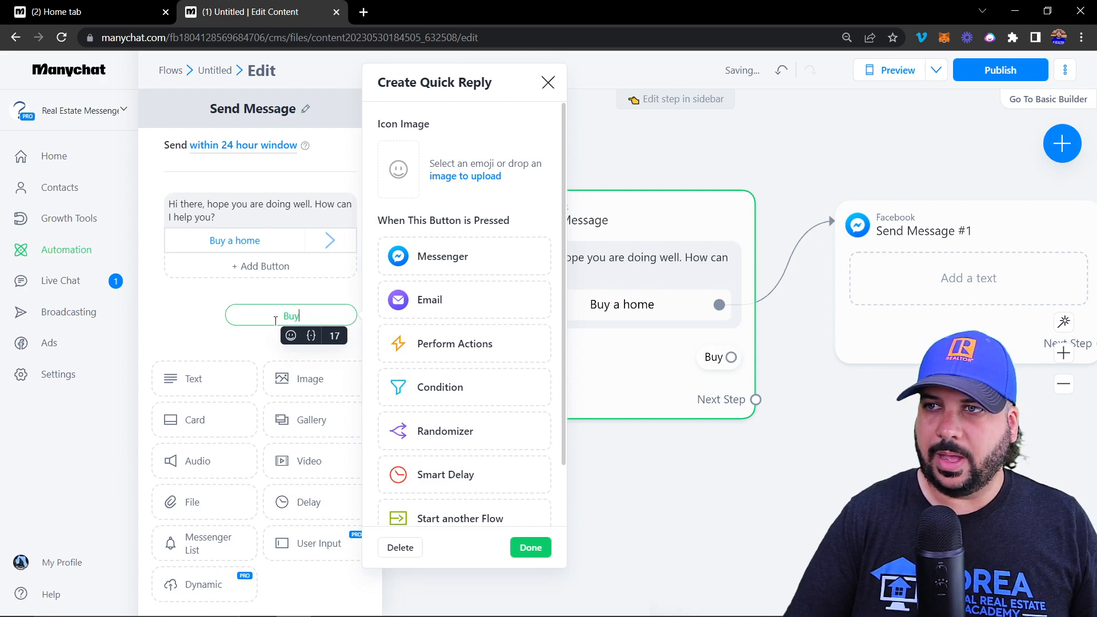
{"action": "left_click", "coordinate": [228, 354]}
{"action": "left_click", "coordinate": [331, 345]}
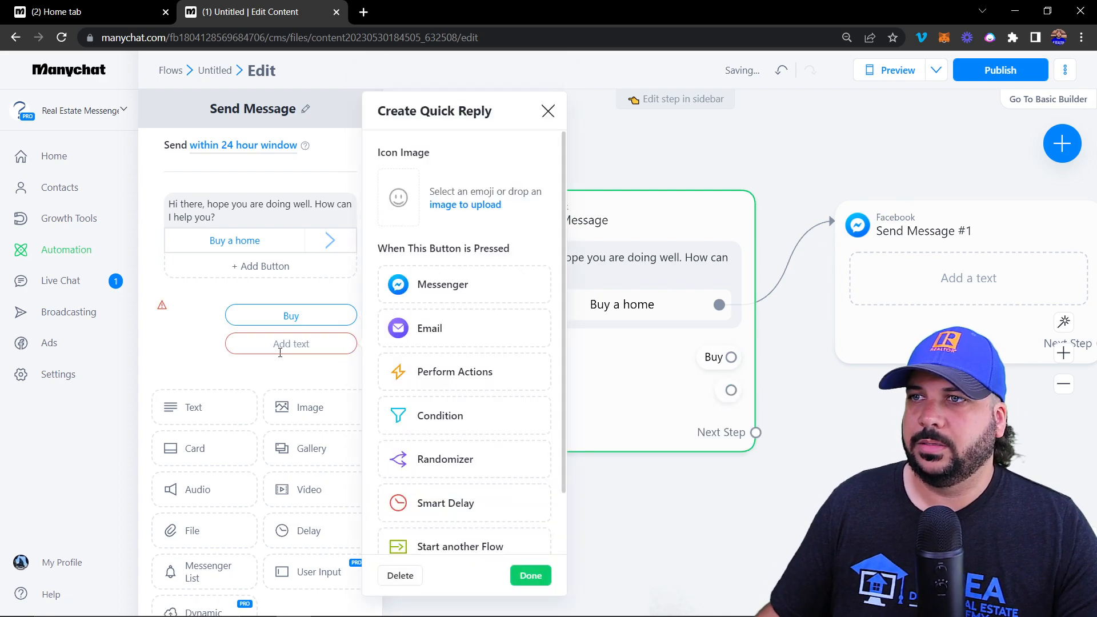
{"action": "left_click", "coordinate": [283, 344]}
{"action": "type", "text": "Sell"}
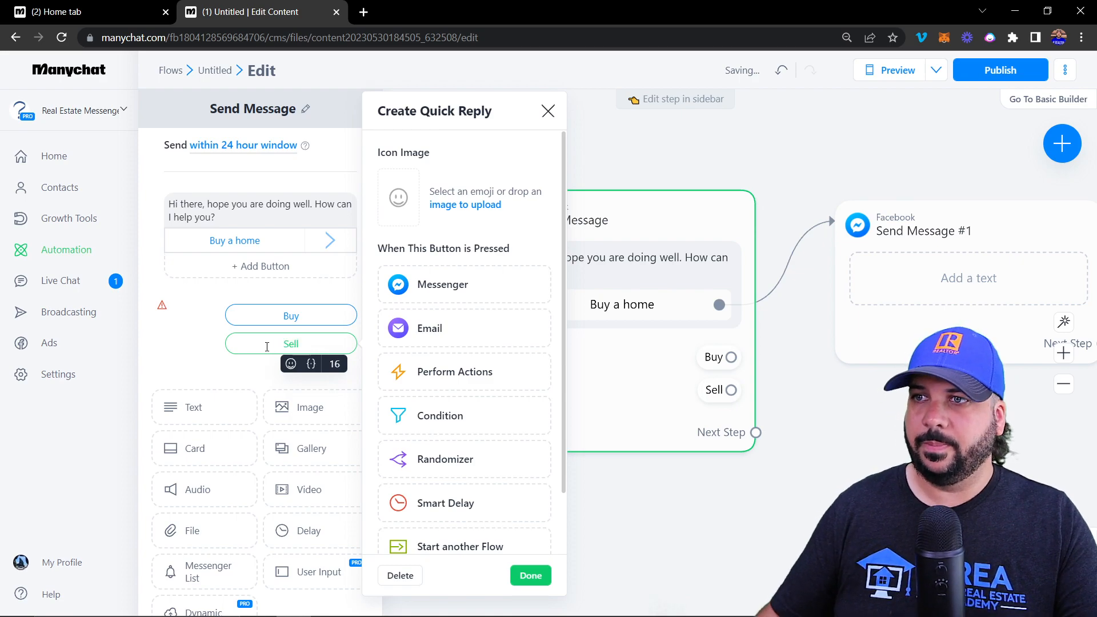
{"action": "left_click", "coordinate": [184, 353]}
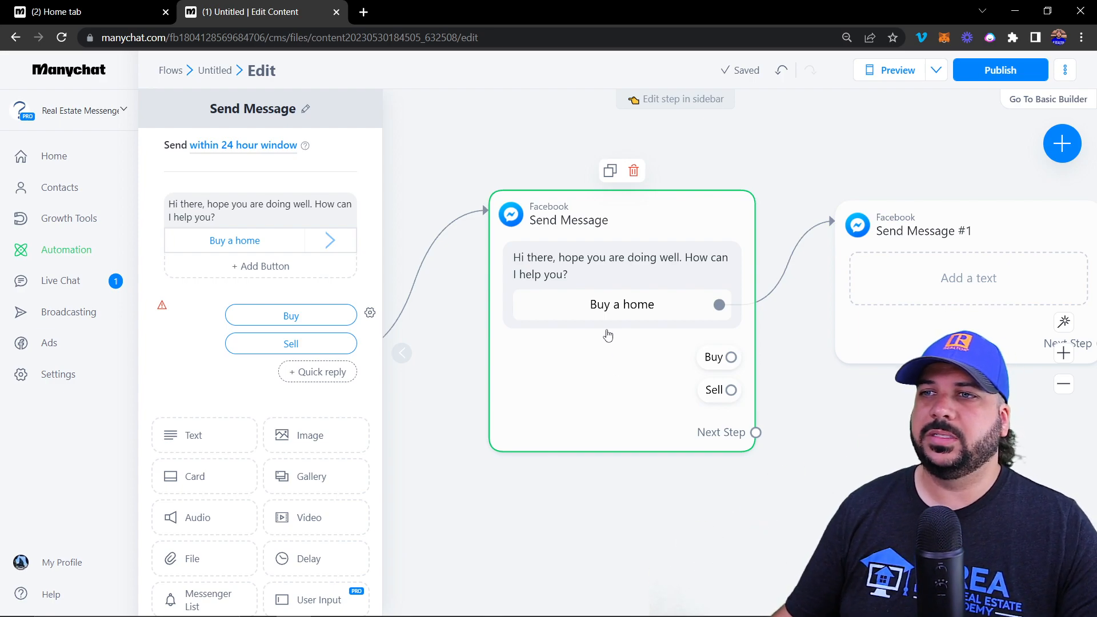
Add an empty image block to the greeting message.
{"action": "scroll", "coordinate": [256, 351], "scroll_direction": "down", "scroll_amount": 2}
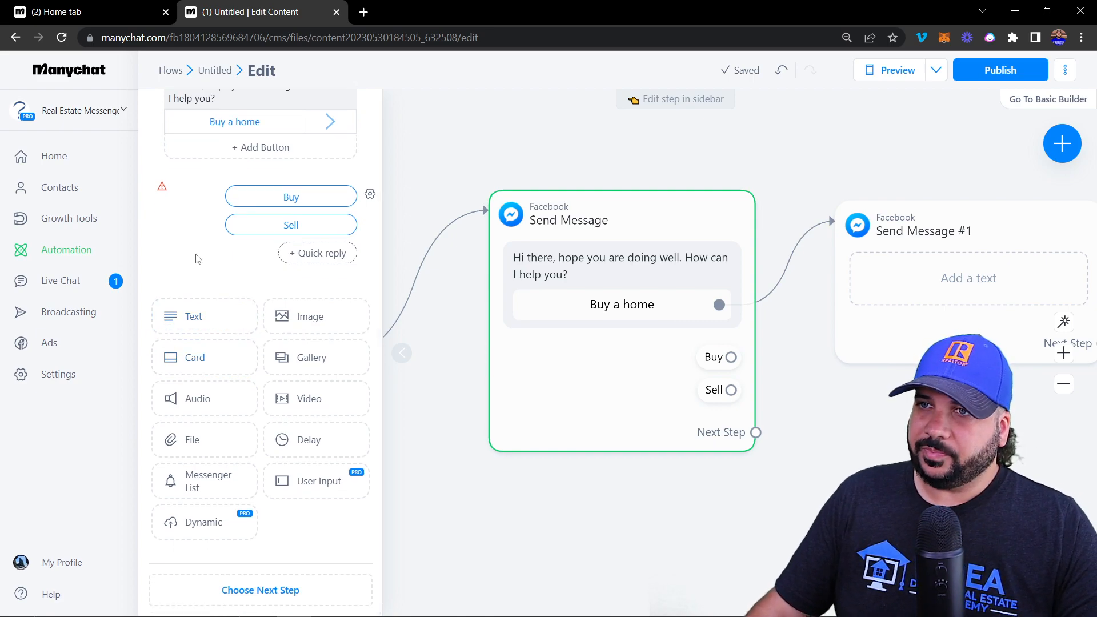
{"action": "scroll", "coordinate": [215, 285], "scroll_direction": "up", "scroll_amount": 1}
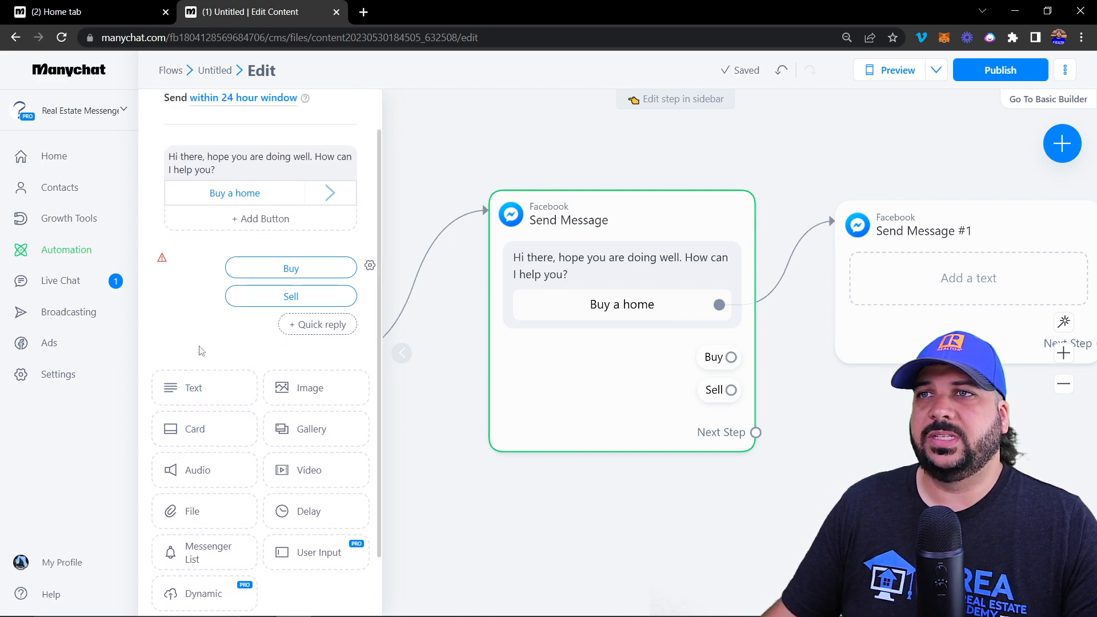
{"action": "scroll", "coordinate": [200, 352], "scroll_direction": "down", "scroll_amount": 1}
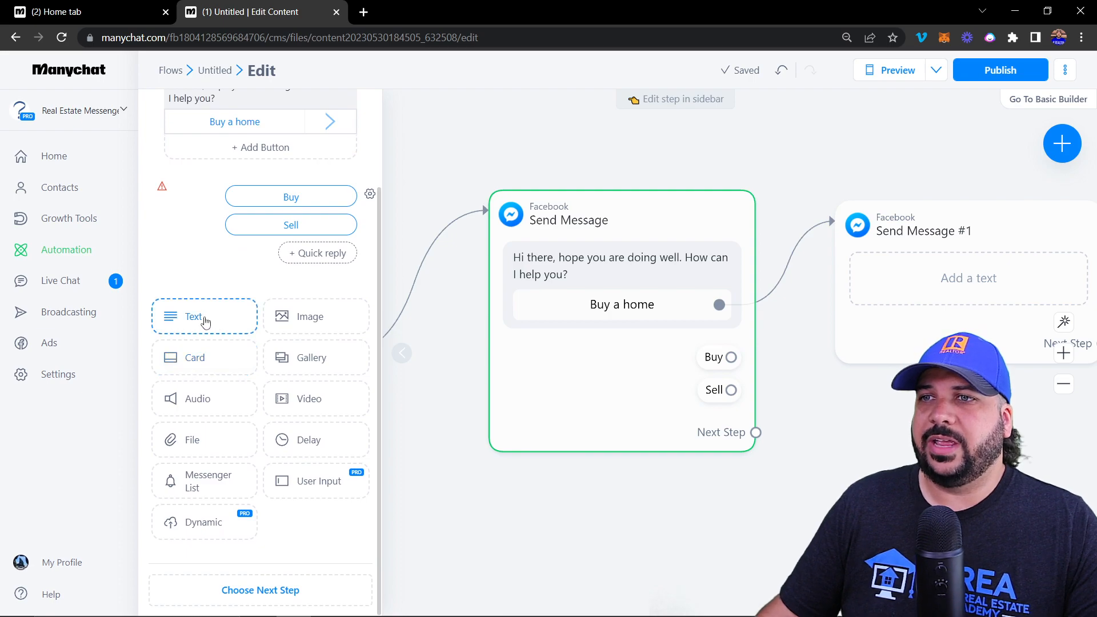
{"action": "left_click", "coordinate": [323, 317]}
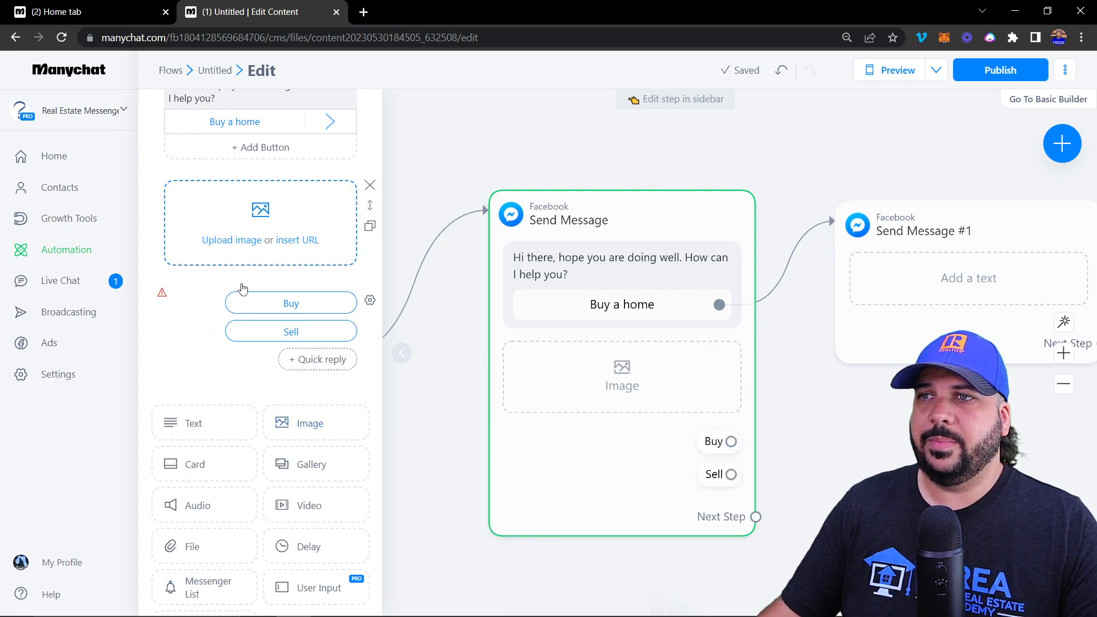
Add an empty card block below the image and extend it to three cards.
{"action": "scroll", "coordinate": [228, 320], "scroll_direction": "down", "scroll_amount": 2}
{"action": "left_click", "coordinate": [178, 360]}
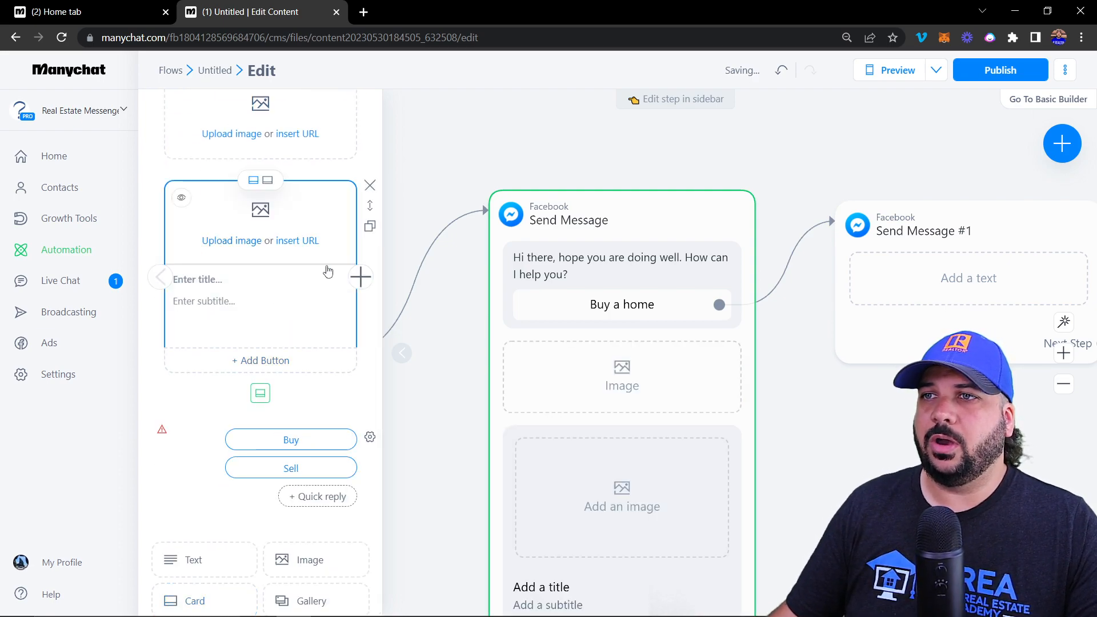
{"action": "left_click", "coordinate": [360, 277]}
{"action": "scroll", "coordinate": [247, 341], "scroll_direction": "down", "scroll_amount": 3}
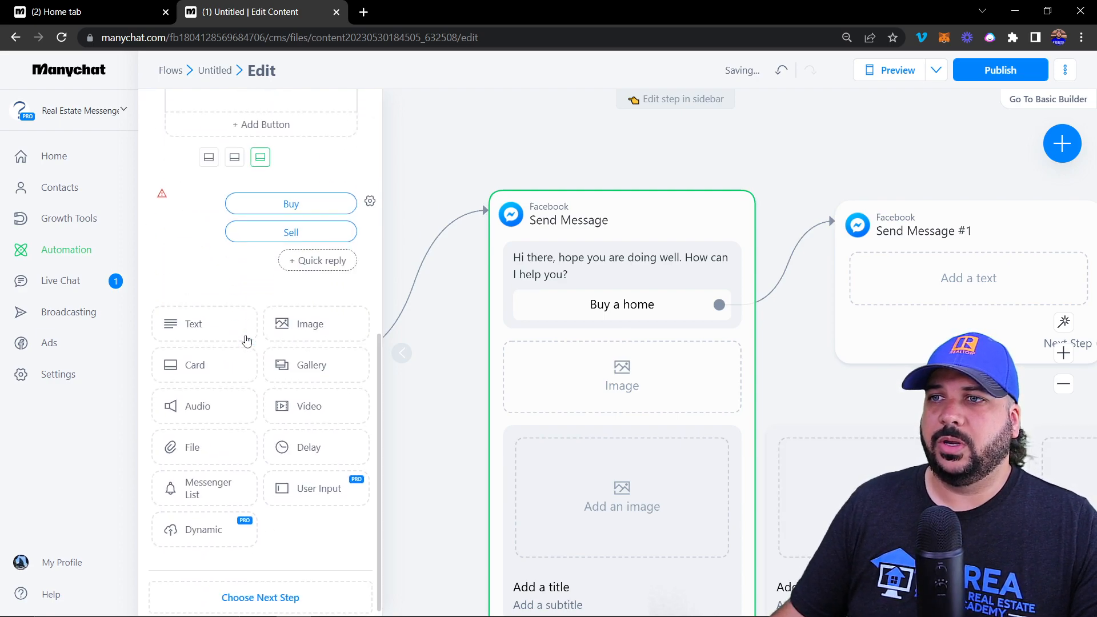
{"action": "scroll", "coordinate": [222, 254], "scroll_direction": "up", "scroll_amount": 5}
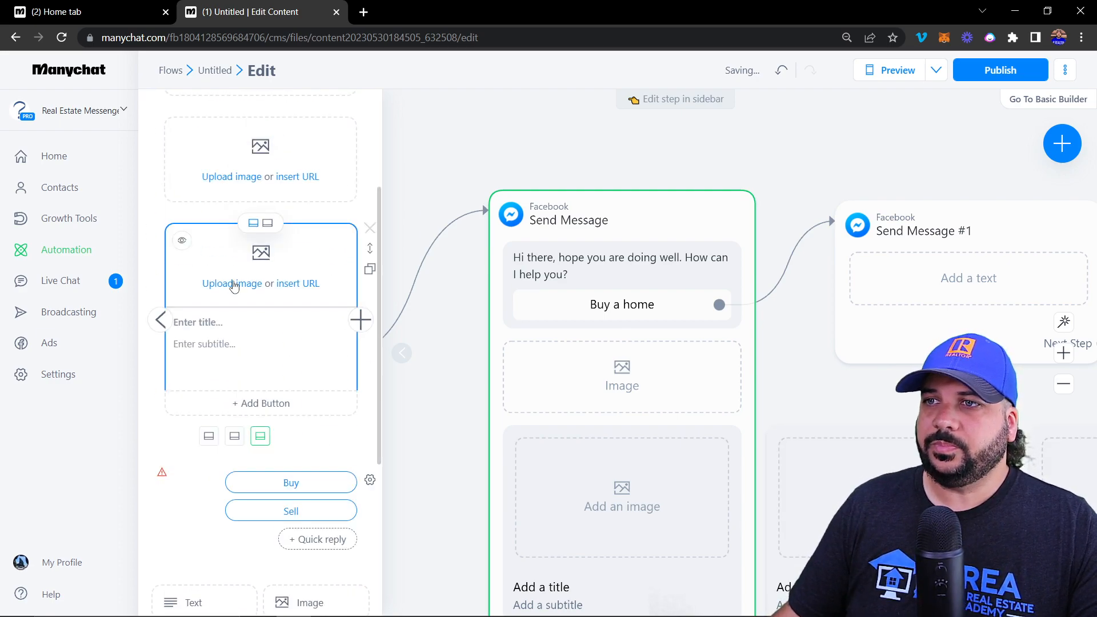
{"action": "left_click", "coordinate": [162, 321]}
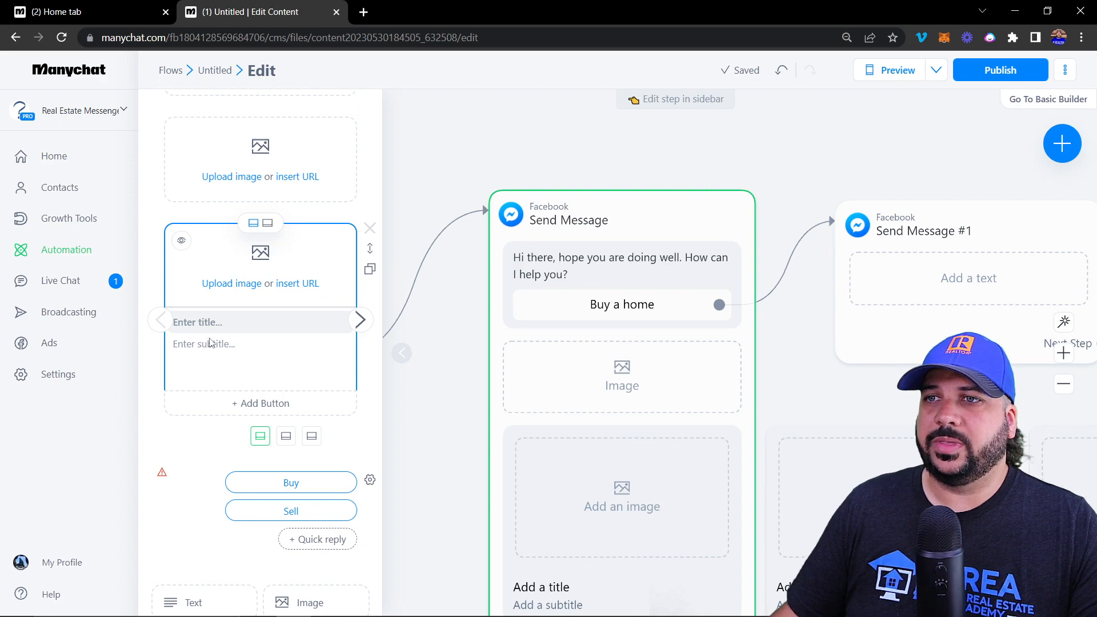
{"action": "left_click", "coordinate": [207, 332]}
{"action": "scroll", "coordinate": [197, 441], "scroll_direction": "down", "scroll_amount": 3}
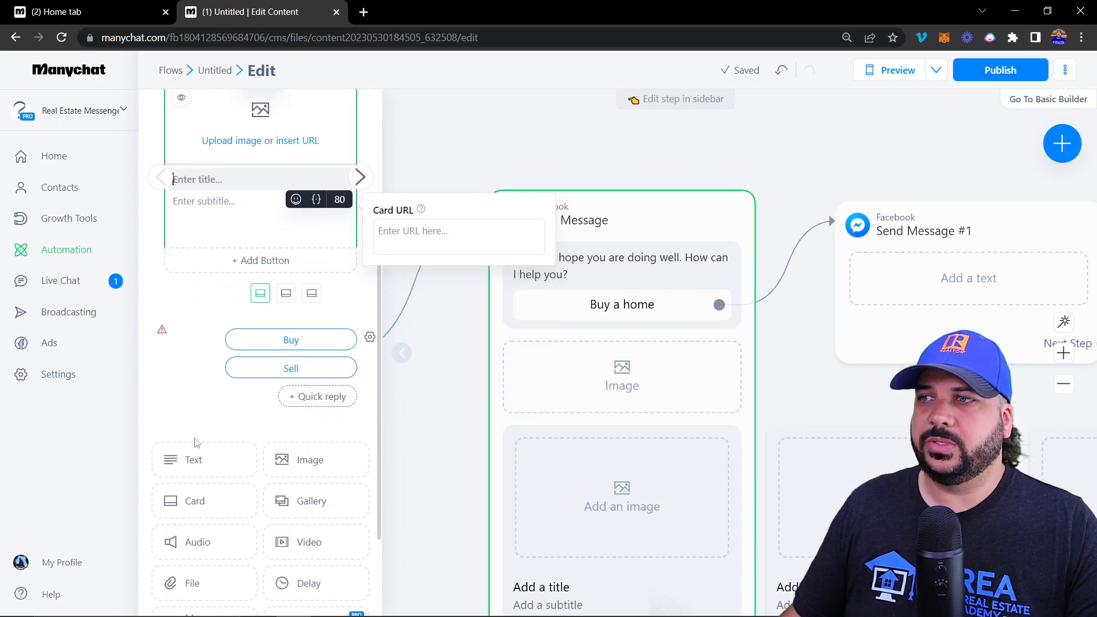
Add an empty gallery block and an empty audio block below the cards in the greeting message.
{"action": "scroll", "coordinate": [195, 442], "scroll_direction": "down", "scroll_amount": 1}
{"action": "left_click", "coordinate": [311, 430]}
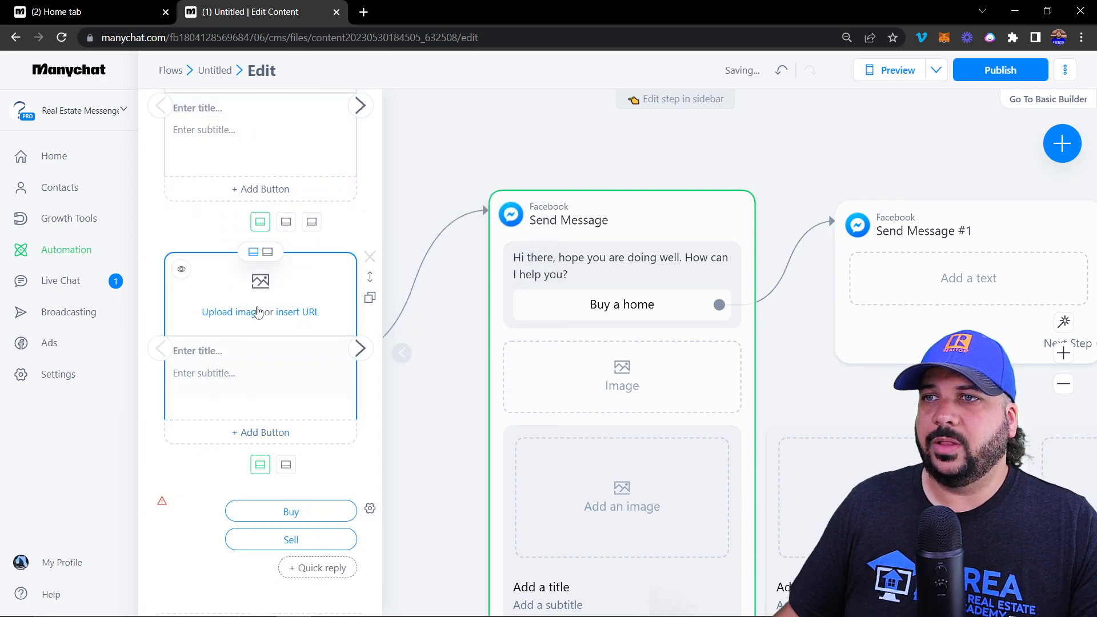
{"action": "scroll", "coordinate": [255, 318], "scroll_direction": "up", "scroll_amount": 3}
{"action": "scroll", "coordinate": [254, 336], "scroll_direction": "down", "scroll_amount": 4}
{"action": "scroll", "coordinate": [254, 334], "scroll_direction": "down", "scroll_amount": 3}
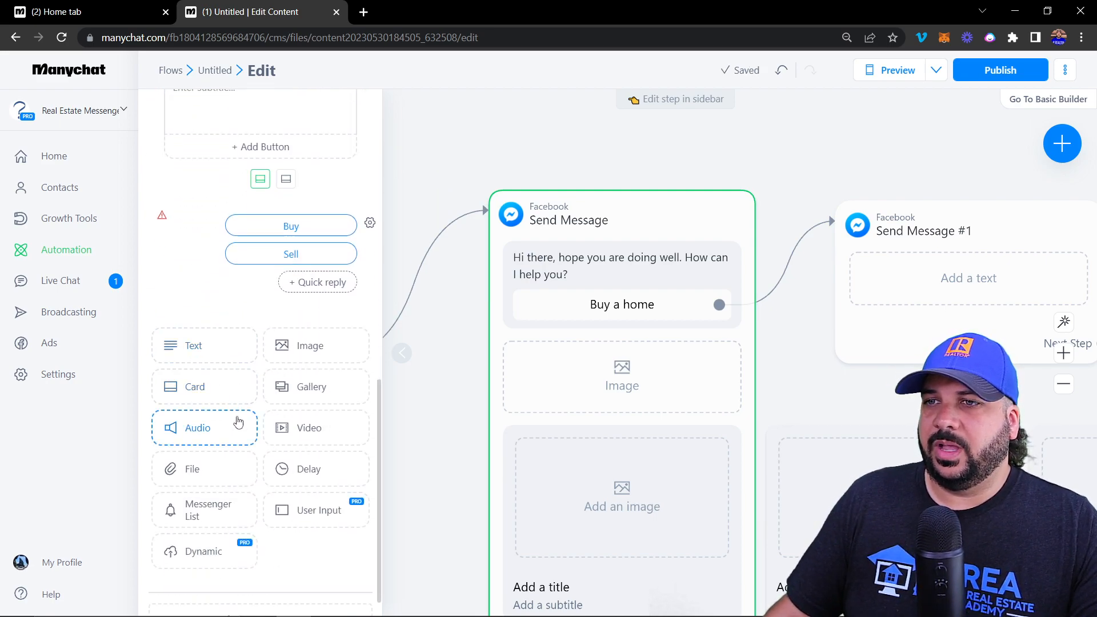
{"action": "left_click", "coordinate": [189, 435]}
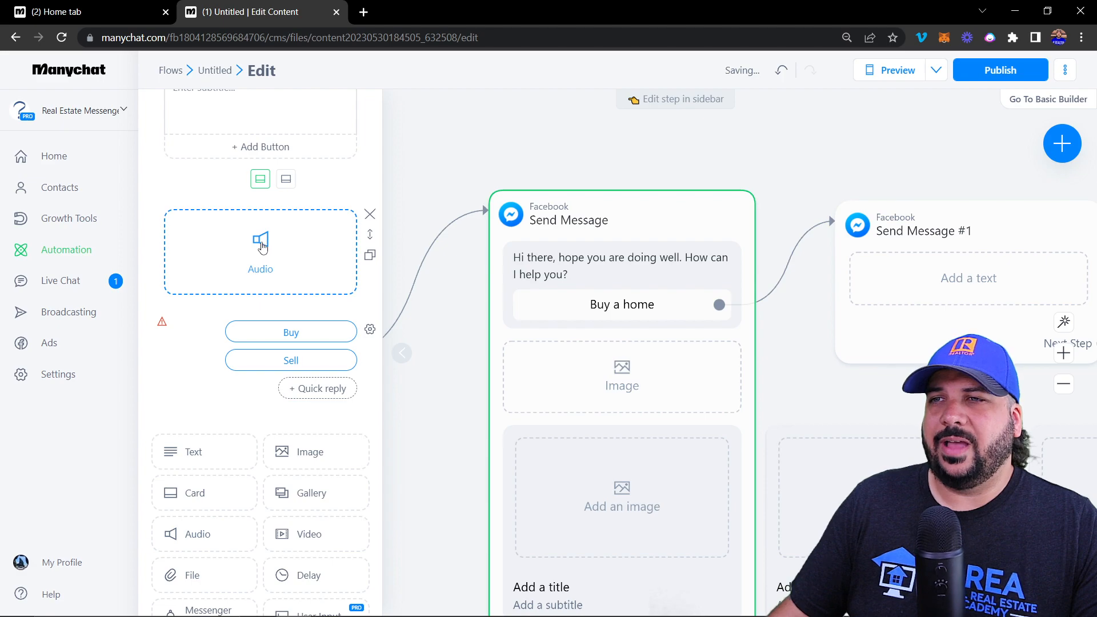
Add an empty video block to the greeting message.
{"action": "scroll", "coordinate": [274, 260], "scroll_direction": "down", "scroll_amount": 1}
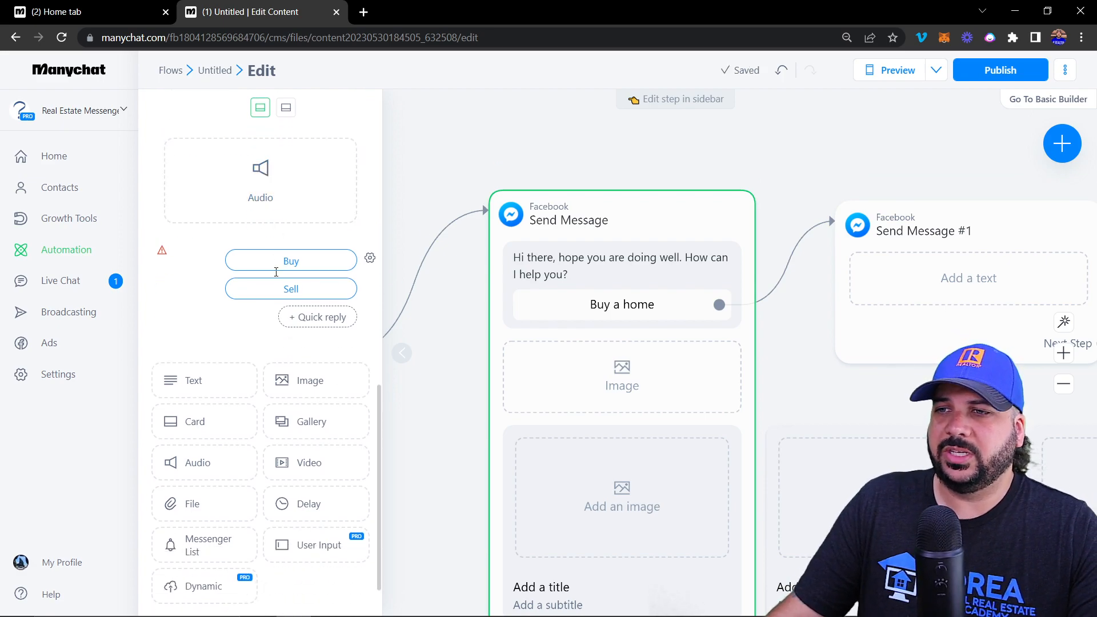
{"action": "left_click", "coordinate": [318, 464]}
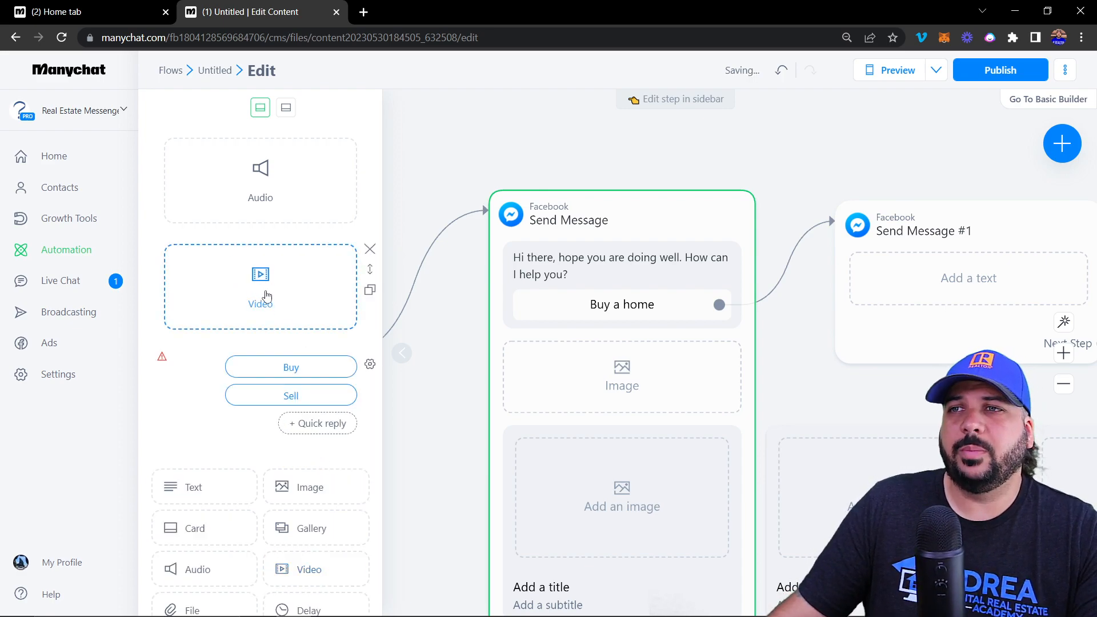
Delete the audio, gallery, image and card blocks from the greeting message.
{"action": "scroll", "coordinate": [361, 240], "scroll_direction": "up", "scroll_amount": 3}
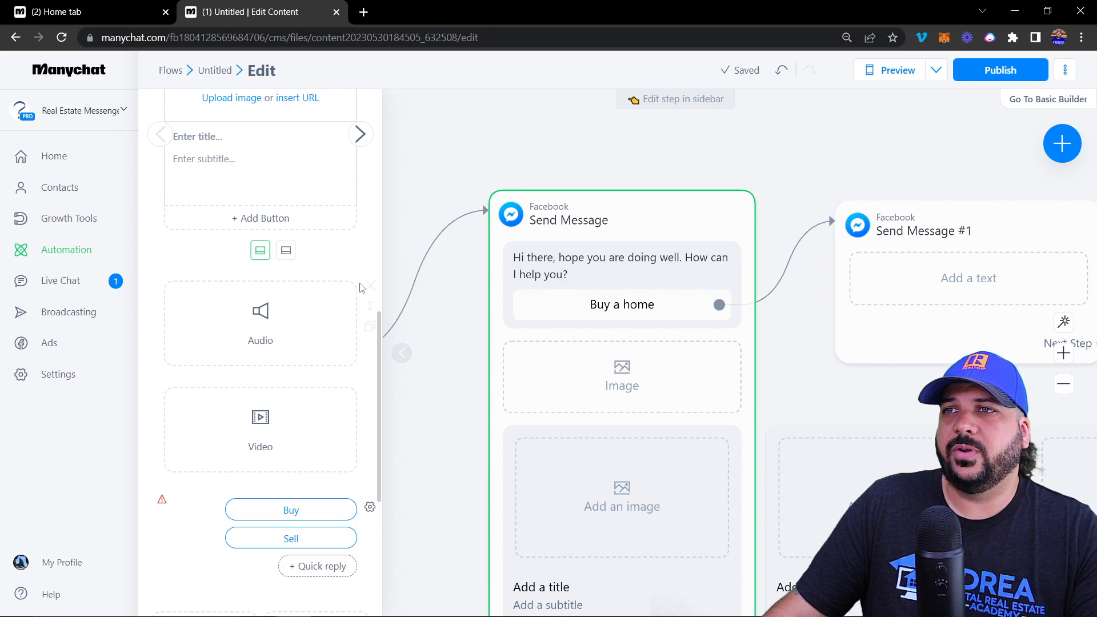
{"action": "left_click", "coordinate": [369, 286]}
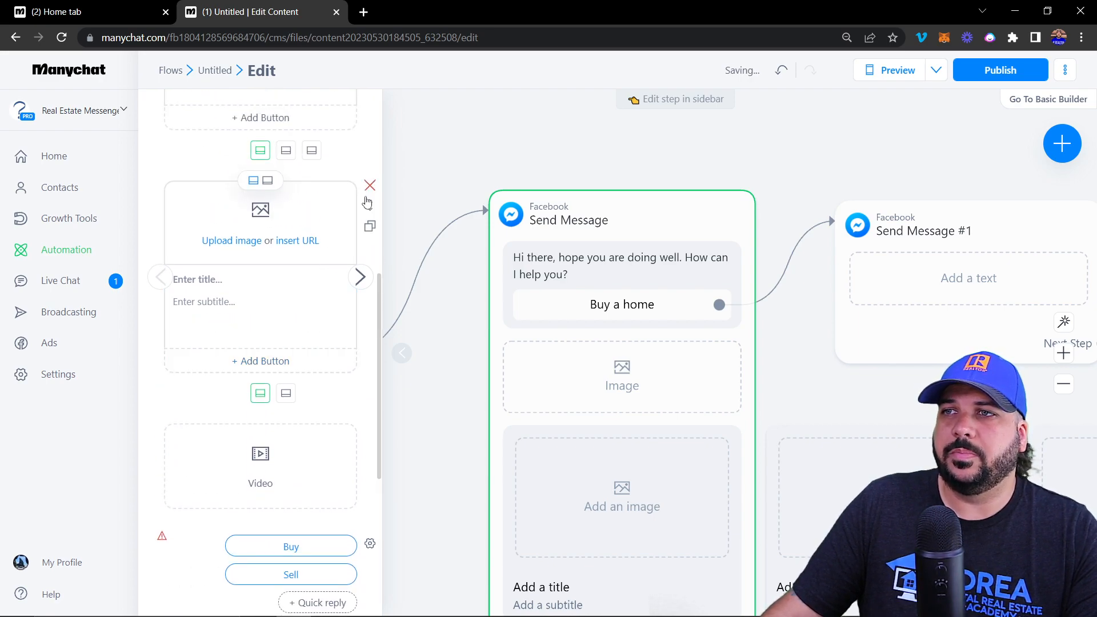
{"action": "left_click", "coordinate": [370, 186]}
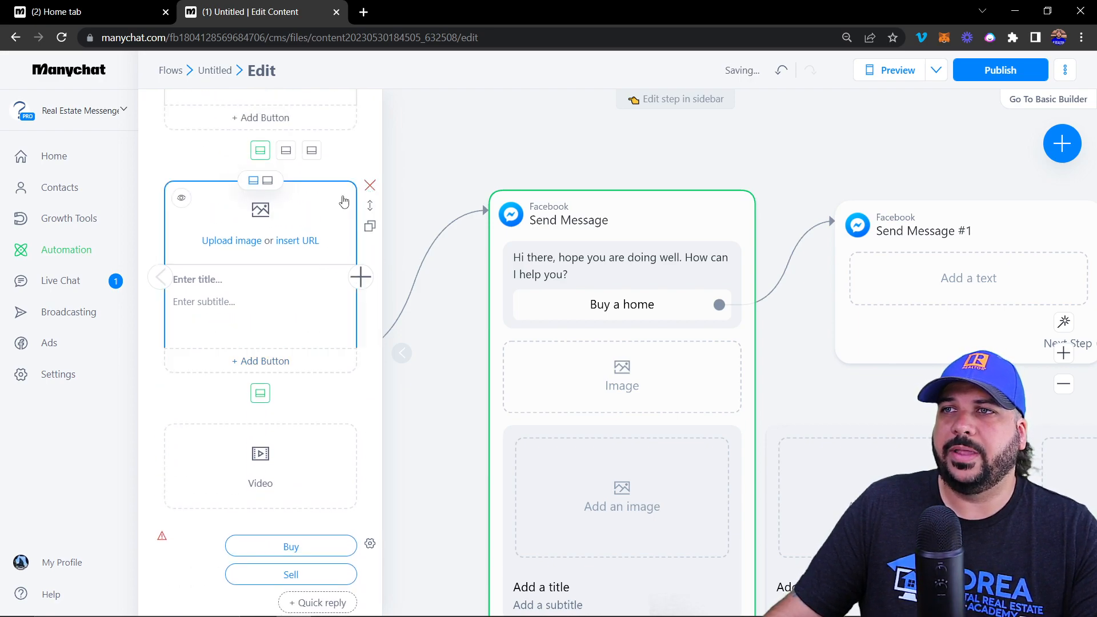
{"action": "left_click", "coordinate": [369, 186]}
{"action": "scroll", "coordinate": [313, 218], "scroll_direction": "up", "scroll_amount": 5}
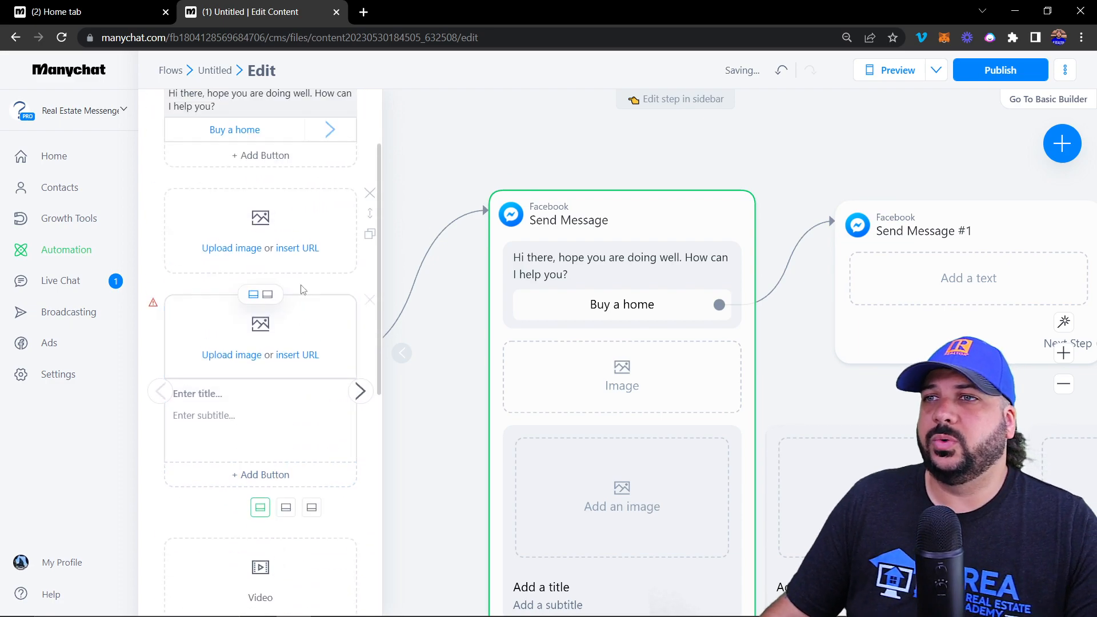
{"action": "scroll", "coordinate": [340, 277], "scroll_direction": "up", "scroll_amount": 2}
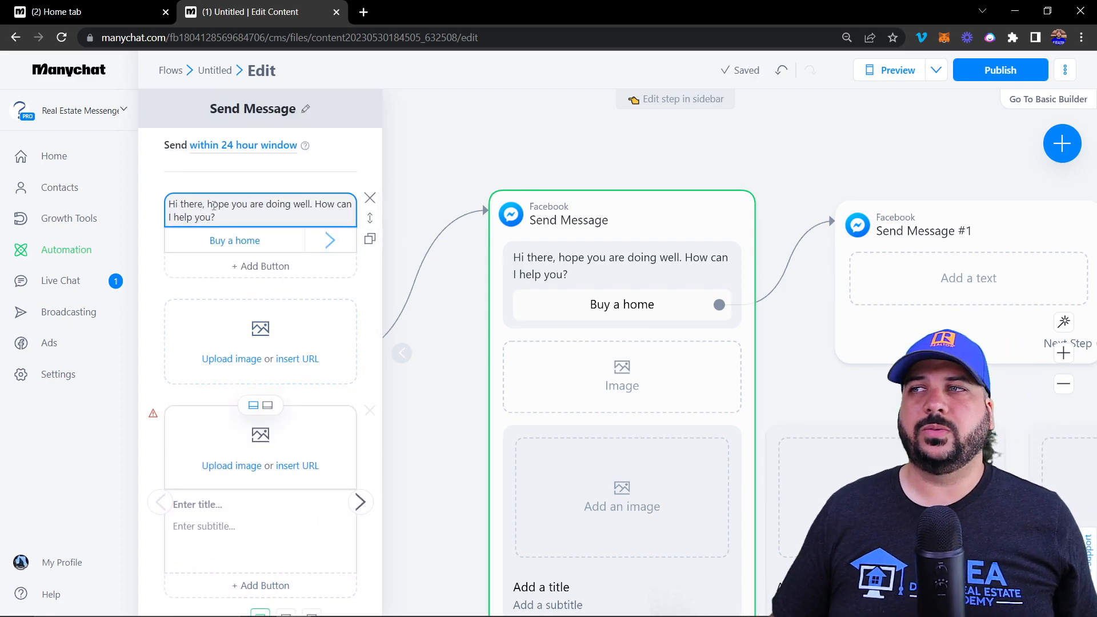
{"action": "left_click", "coordinate": [370, 304]}
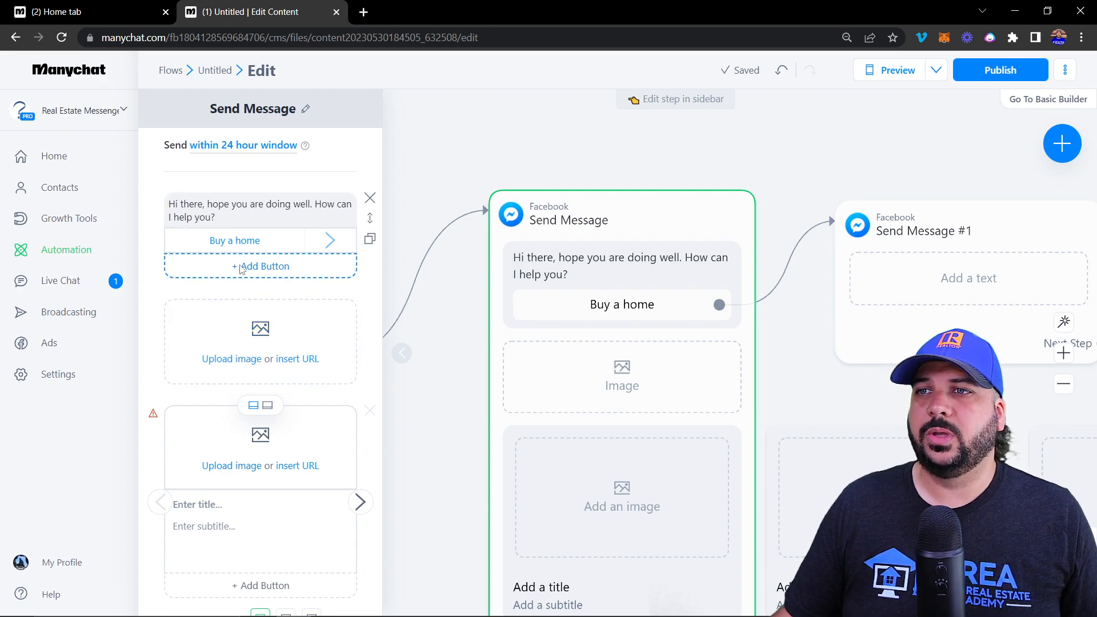
{"action": "left_click", "coordinate": [370, 306]}
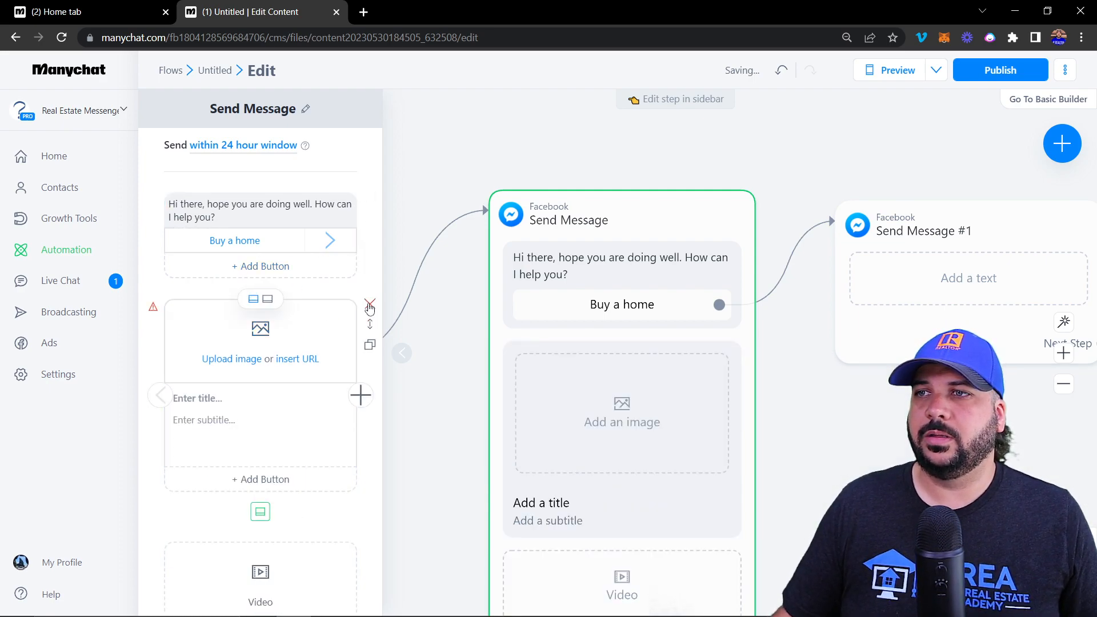
{"action": "left_click", "coordinate": [370, 306]}
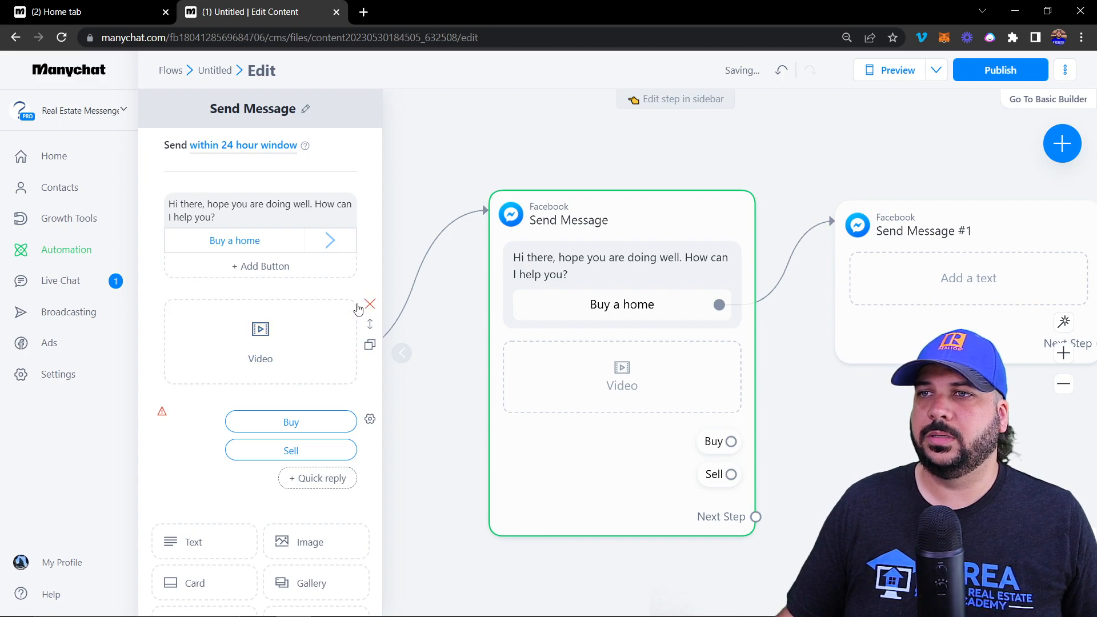
Add a typing delay block below the video block and delete it again.
{"action": "left_click", "coordinate": [208, 220]}
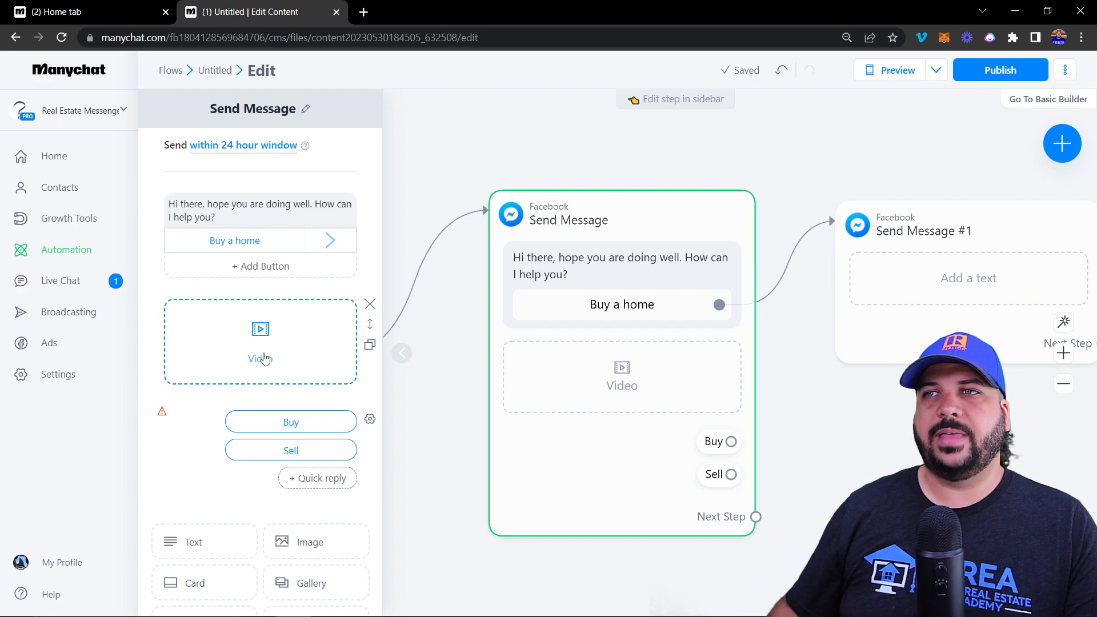
{"action": "scroll", "coordinate": [208, 360], "scroll_direction": "down", "scroll_amount": 4}
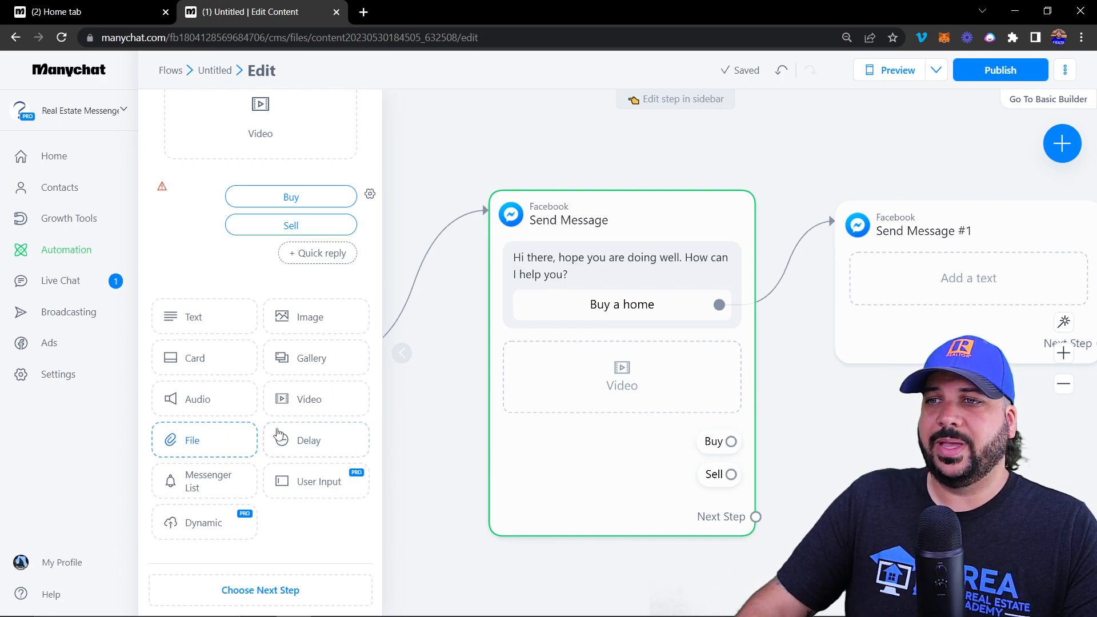
{"action": "left_click", "coordinate": [311, 445]}
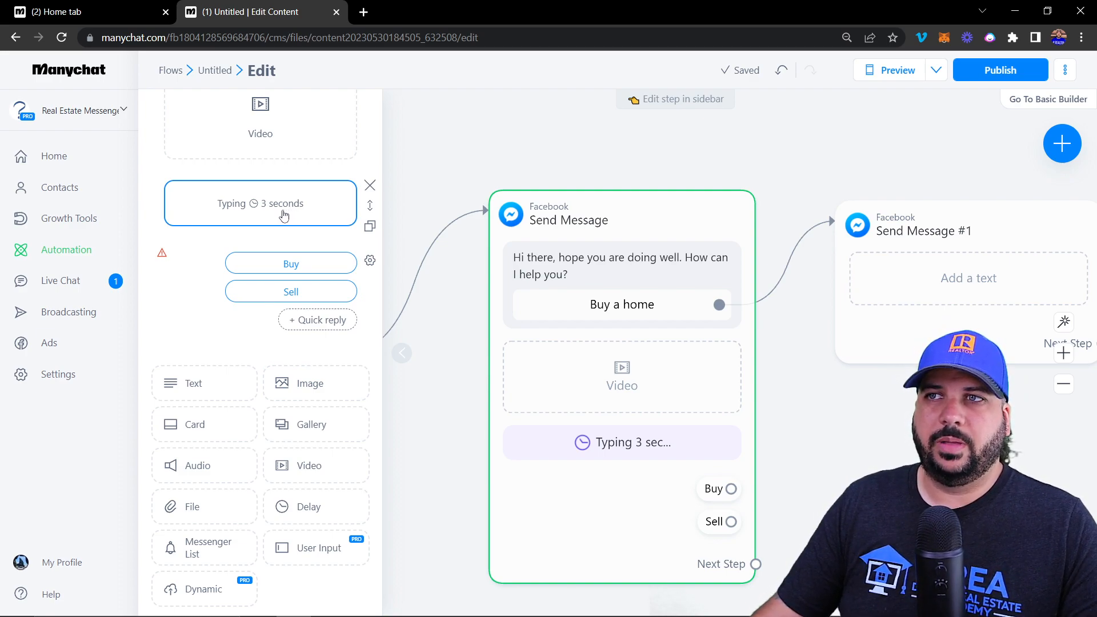
{"action": "left_click", "coordinate": [369, 193]}
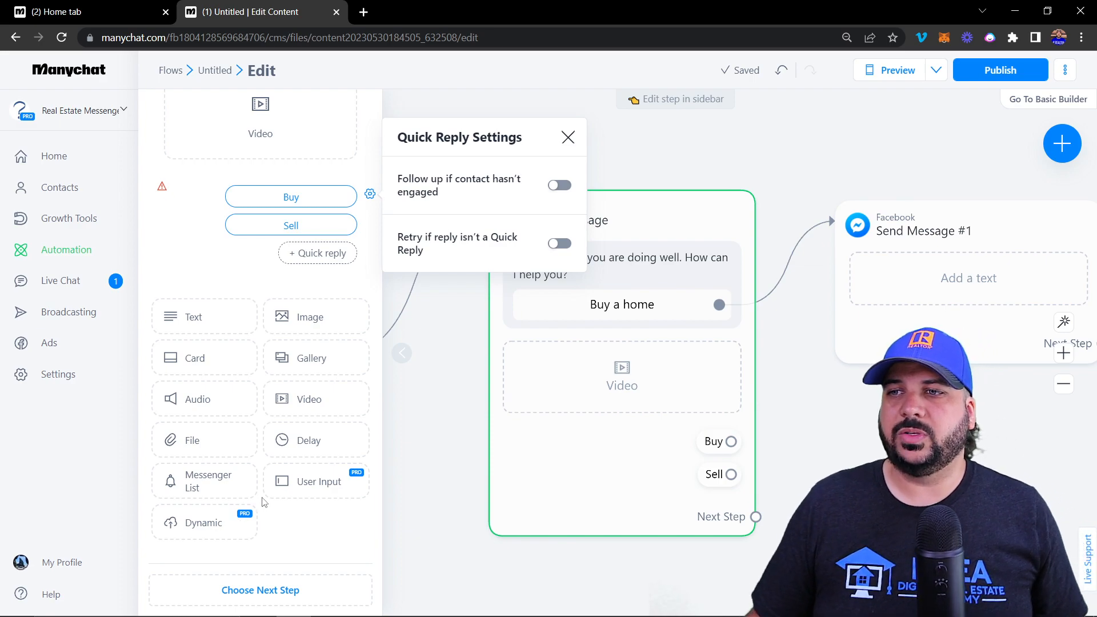
{"action": "left_click", "coordinate": [417, 543]}
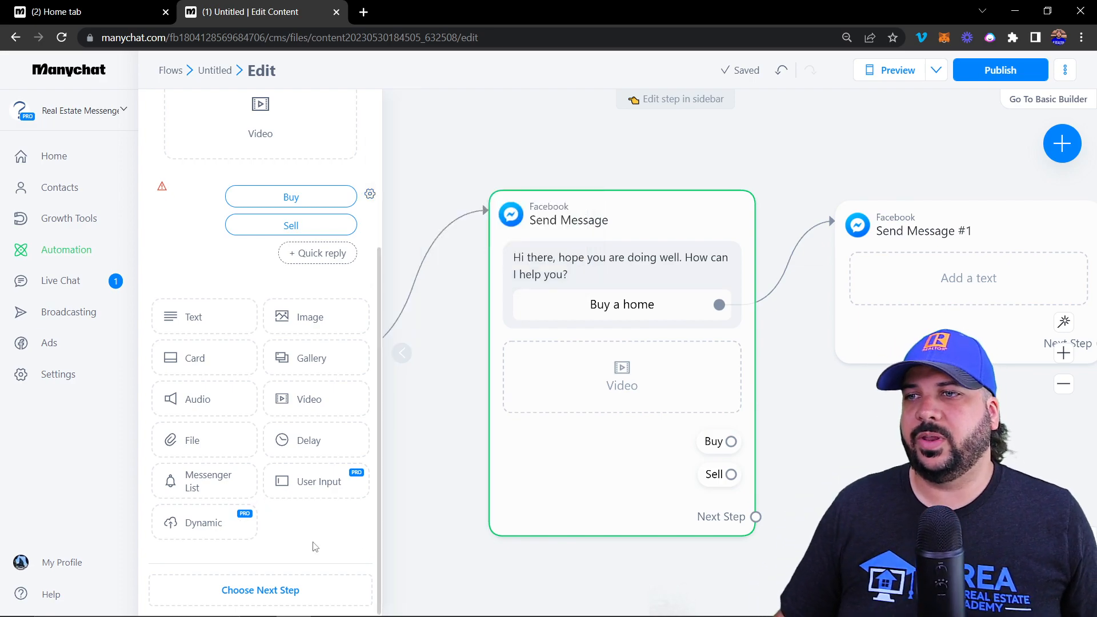
{"action": "scroll", "coordinate": [601, 280], "scroll_direction": "up", "scroll_amount": 1}
{"action": "scroll", "coordinate": [527, 292], "scroll_direction": "down", "scroll_amount": 1}
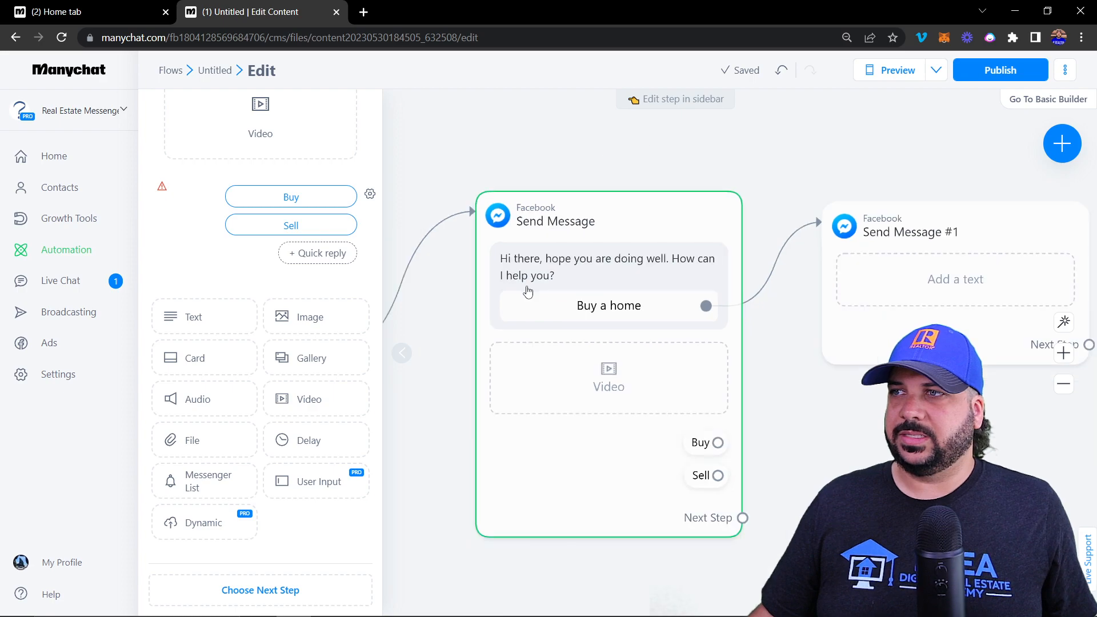
{"action": "scroll", "coordinate": [528, 292], "scroll_direction": "down", "scroll_amount": 2}
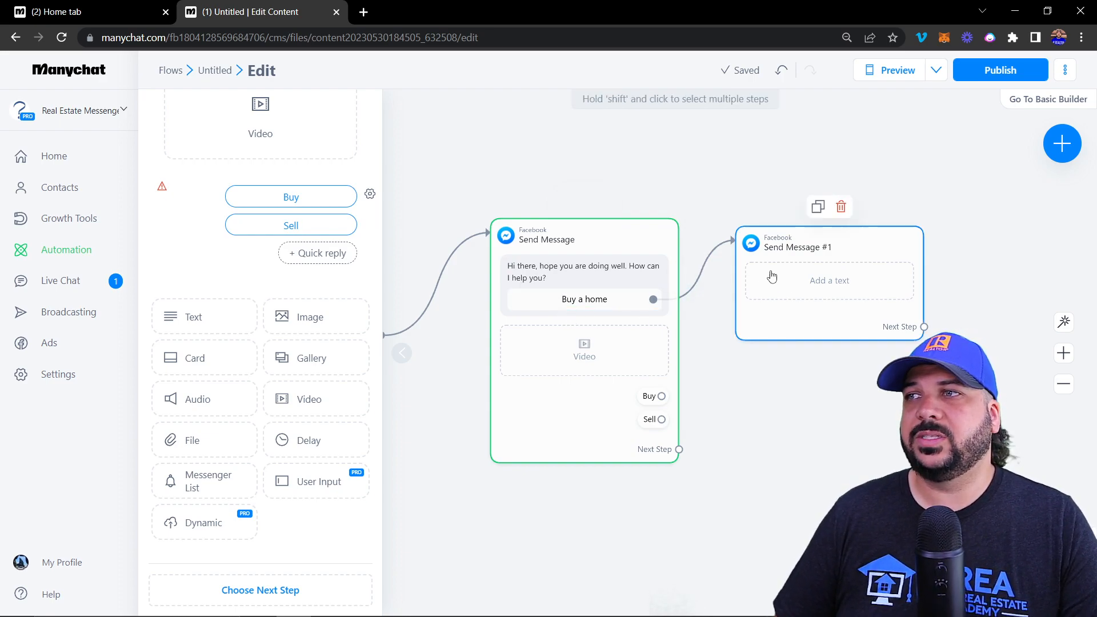
{"action": "left_click", "coordinate": [369, 194]}
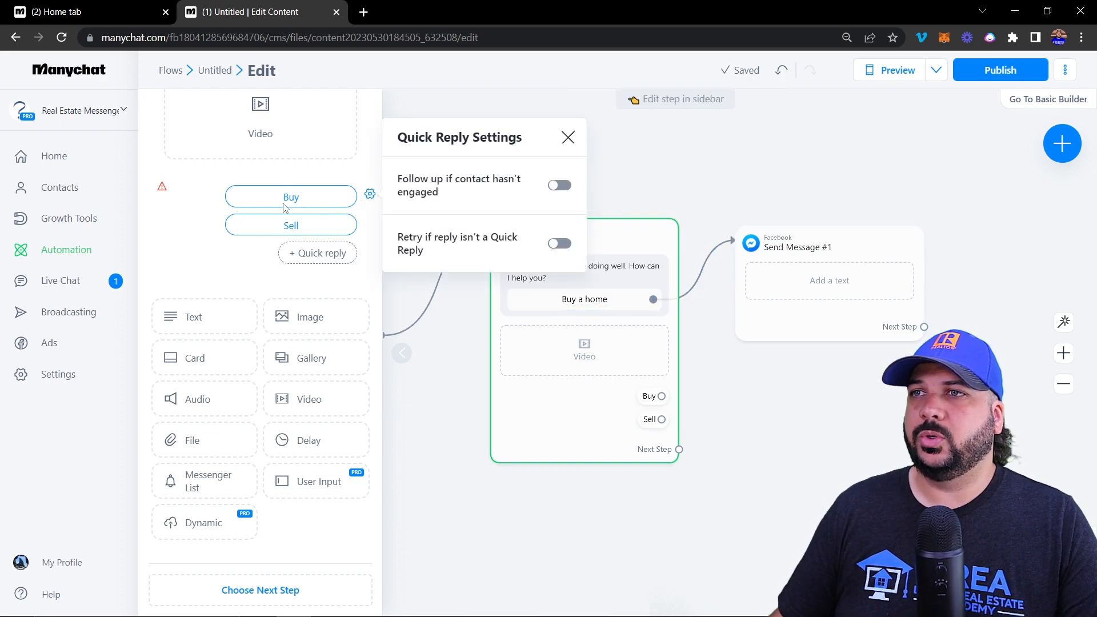
Add a second button titled "Sell a home" to the greeting message and connect it to a new, empty Messenger message step.
{"action": "scroll", "coordinate": [206, 229], "scroll_direction": "up", "scroll_amount": 4}
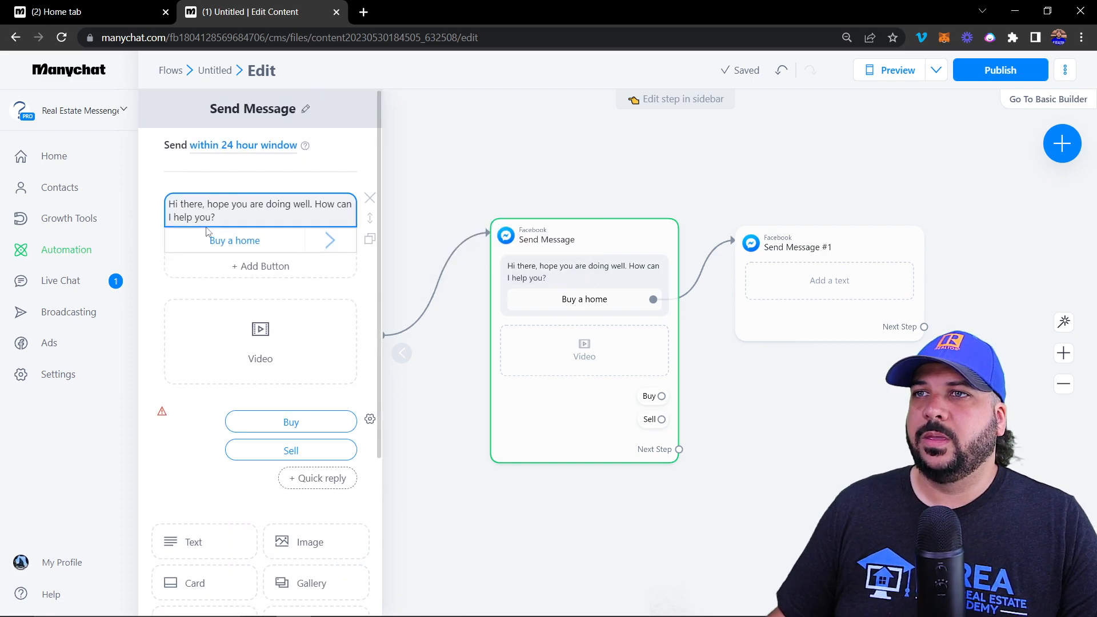
{"action": "left_click", "coordinate": [264, 270]}
{"action": "type", "text": "Sell a home"}
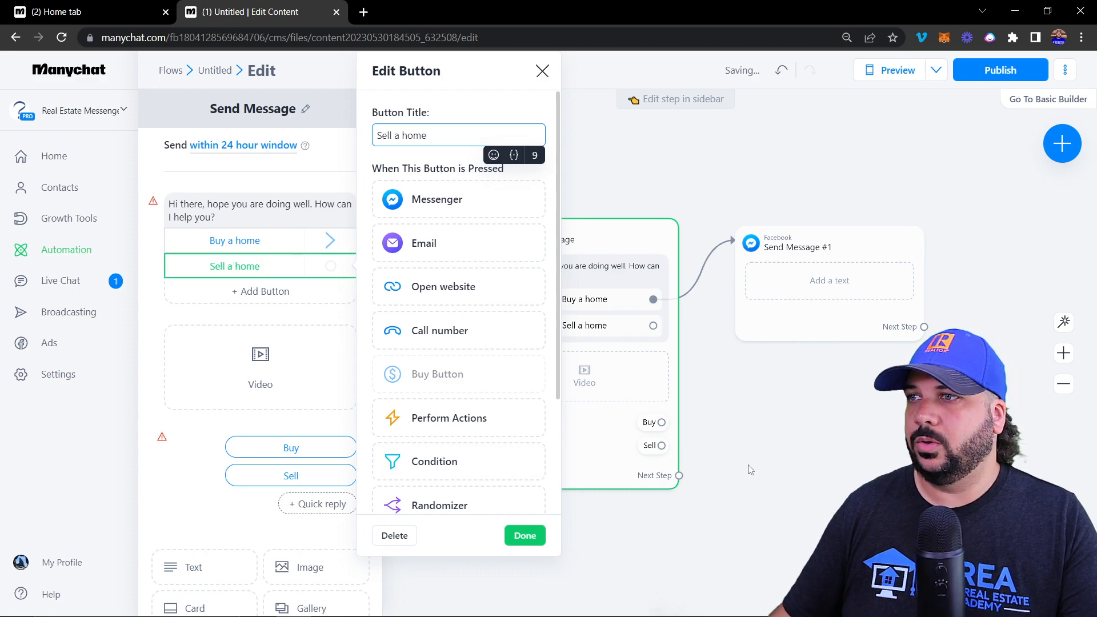
{"action": "left_click", "coordinate": [709, 342]}
{"action": "left_click_drag", "start_coordinate": [652, 325], "coordinate": [814, 318]}
{"action": "left_click", "coordinate": [826, 239]}
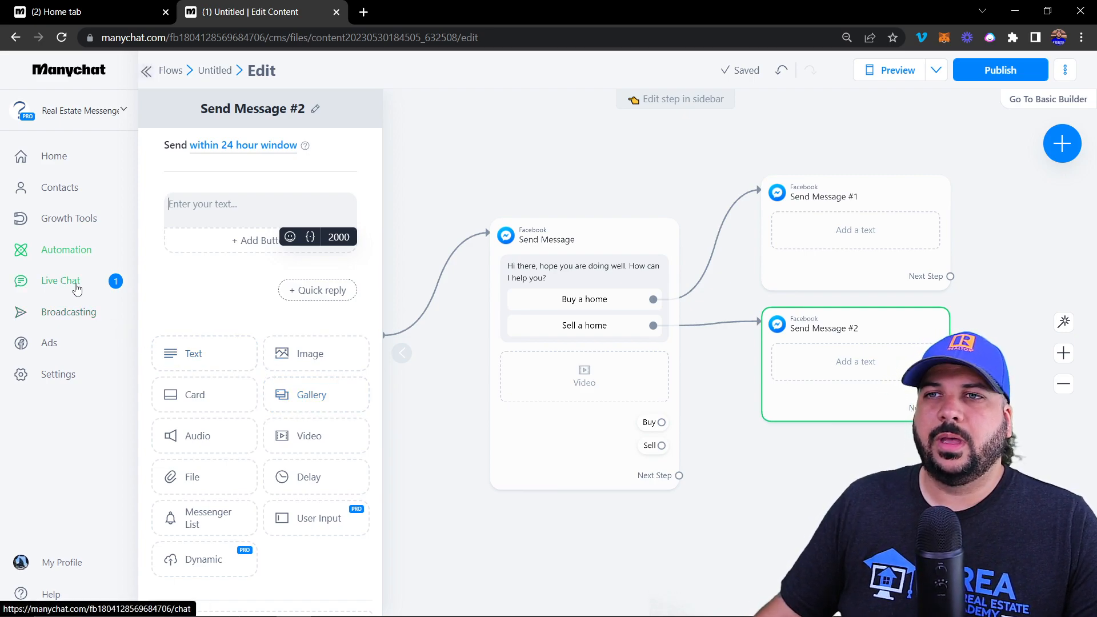
Try to leave the unpublished flow for the Automation area and go back to editing it.
{"action": "left_click", "coordinate": [67, 252]}
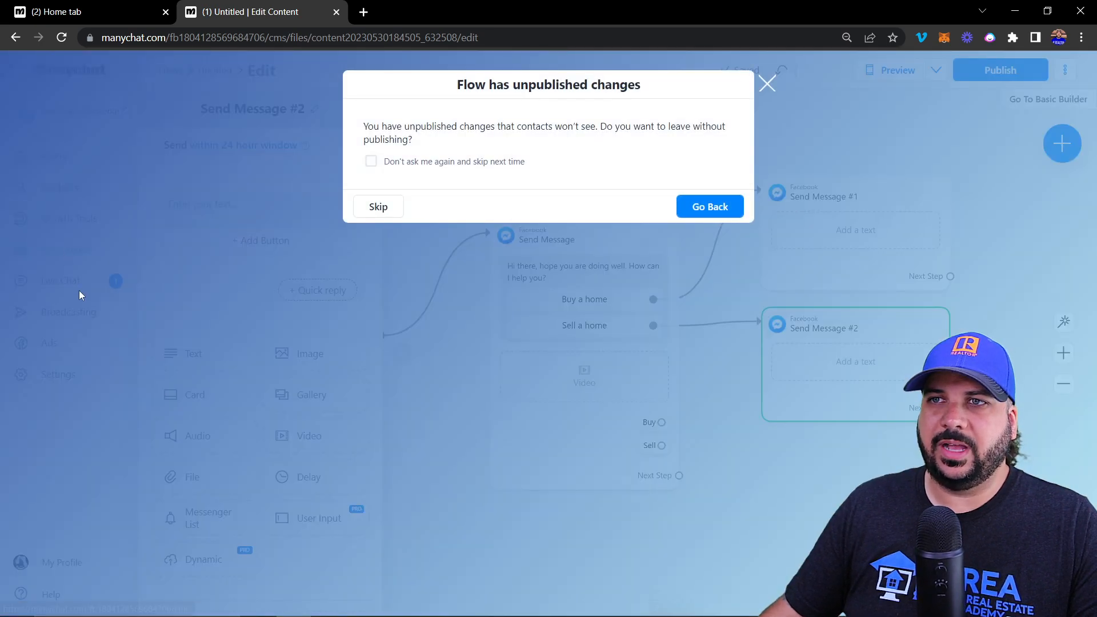
{"action": "left_click", "coordinate": [710, 207]}
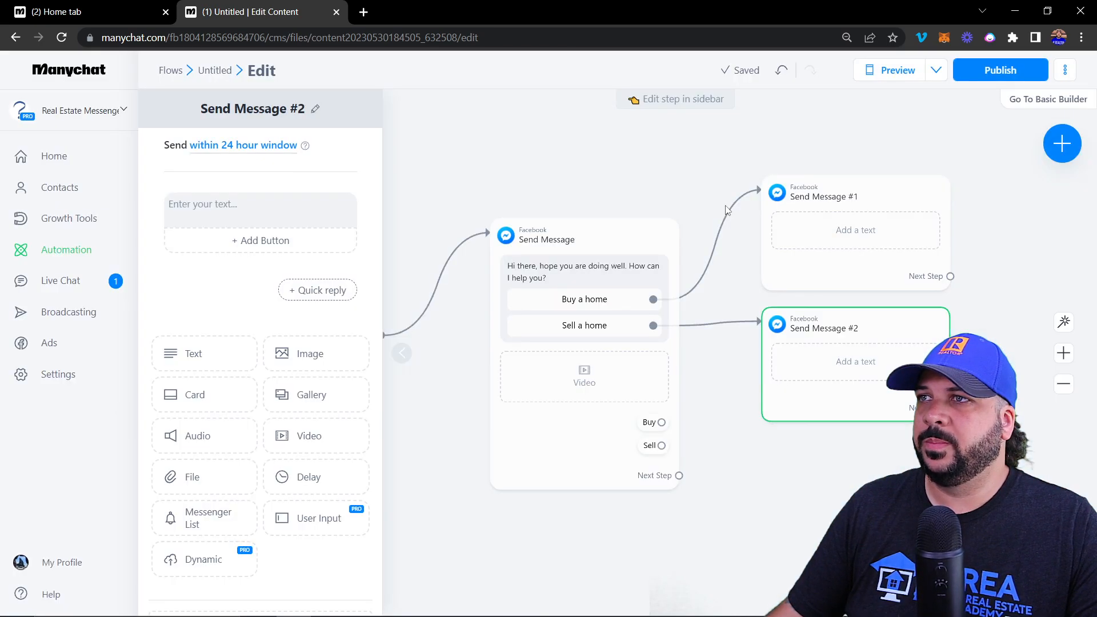
Leave the flow for Live Chat, view the open conversation and its contact details, and filter the inbox by Instagram, finally by Facebook.
{"action": "left_click", "coordinate": [59, 284]}
{"action": "left_click", "coordinate": [380, 205]}
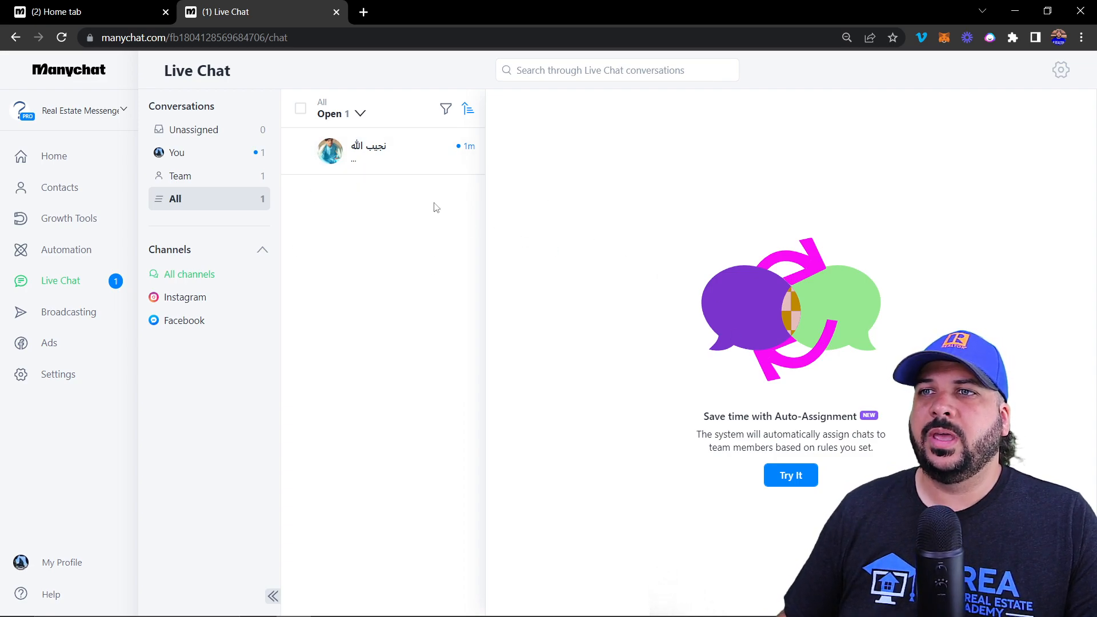
{"action": "left_click", "coordinate": [351, 151]}
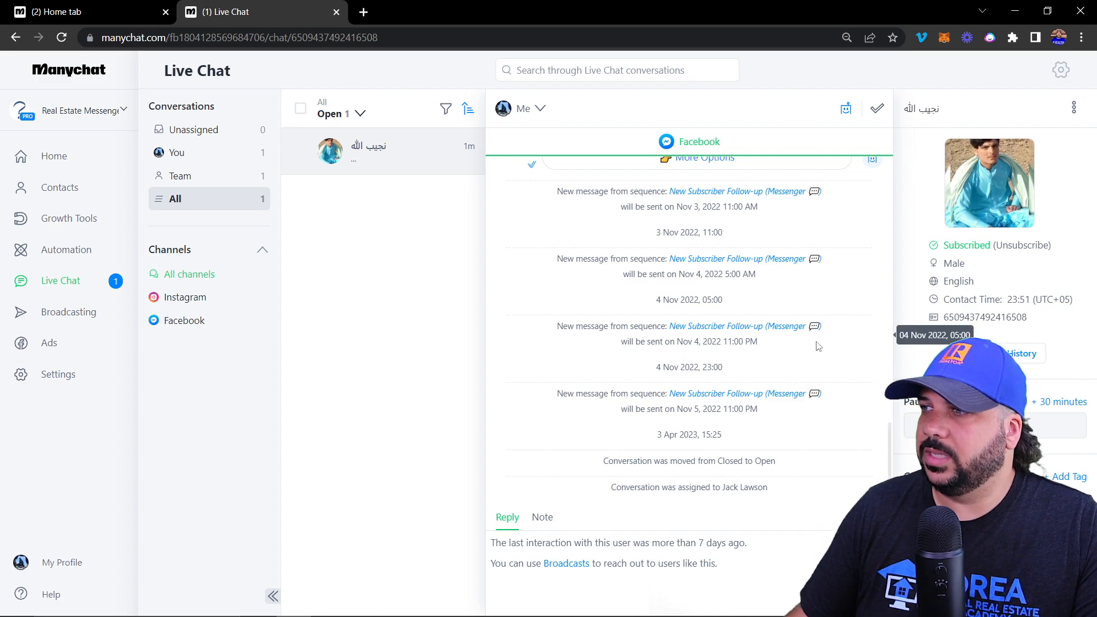
{"action": "scroll", "coordinate": [969, 327], "scroll_direction": "down", "scroll_amount": 2}
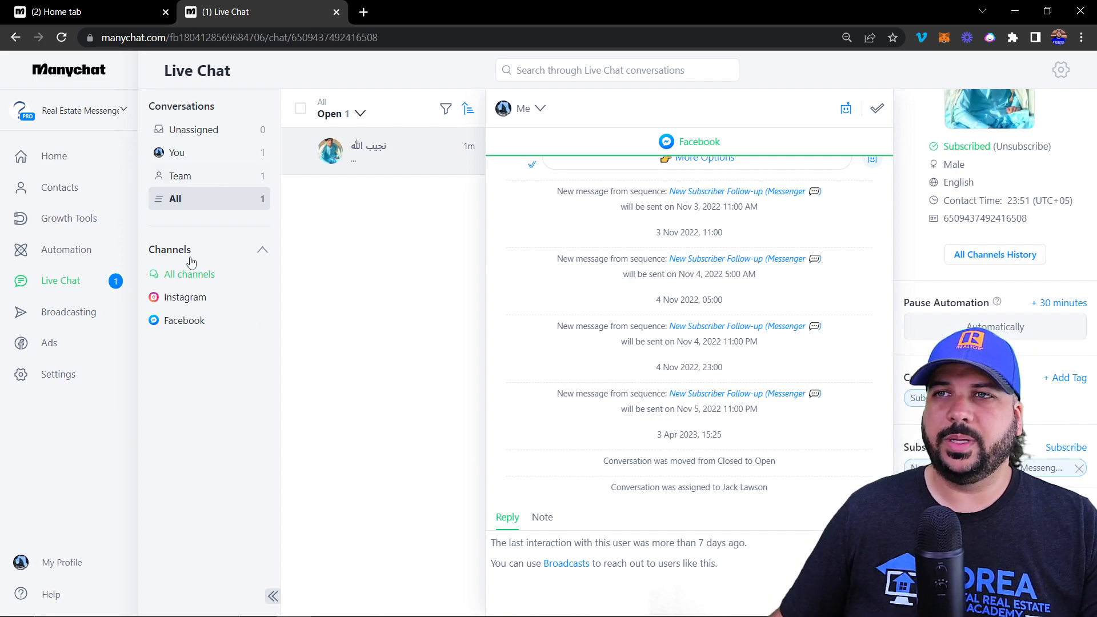
{"action": "left_click", "coordinate": [184, 305]}
{"action": "left_click", "coordinate": [189, 319]}
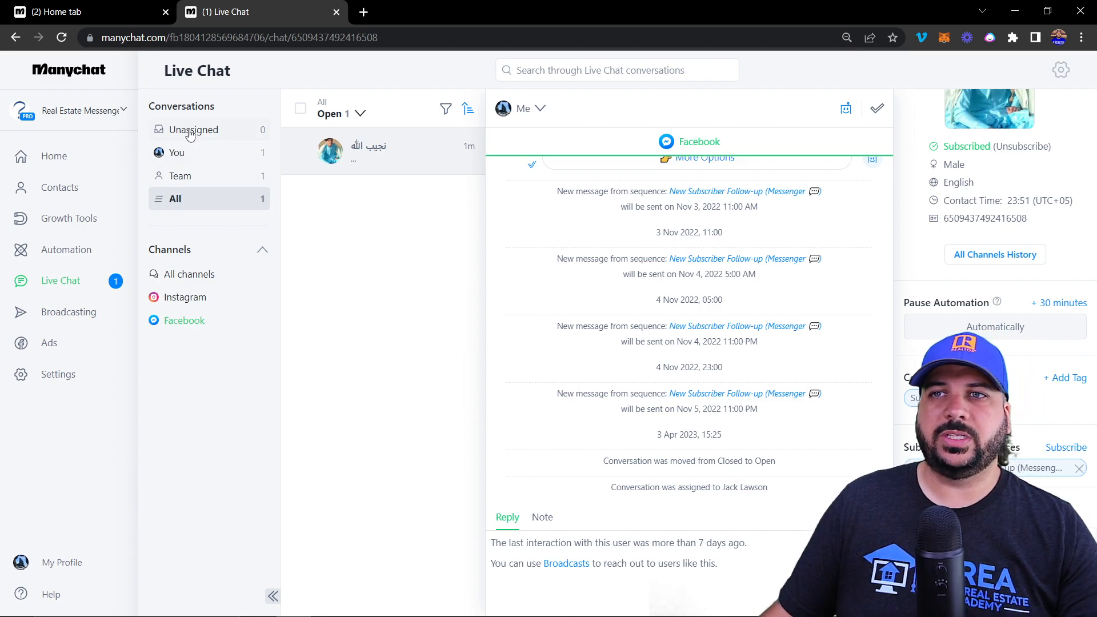
View the starting options for a new broadcast in the Broadcasting area without creating one, and look over the paid messages.
{"action": "left_click", "coordinate": [75, 314]}
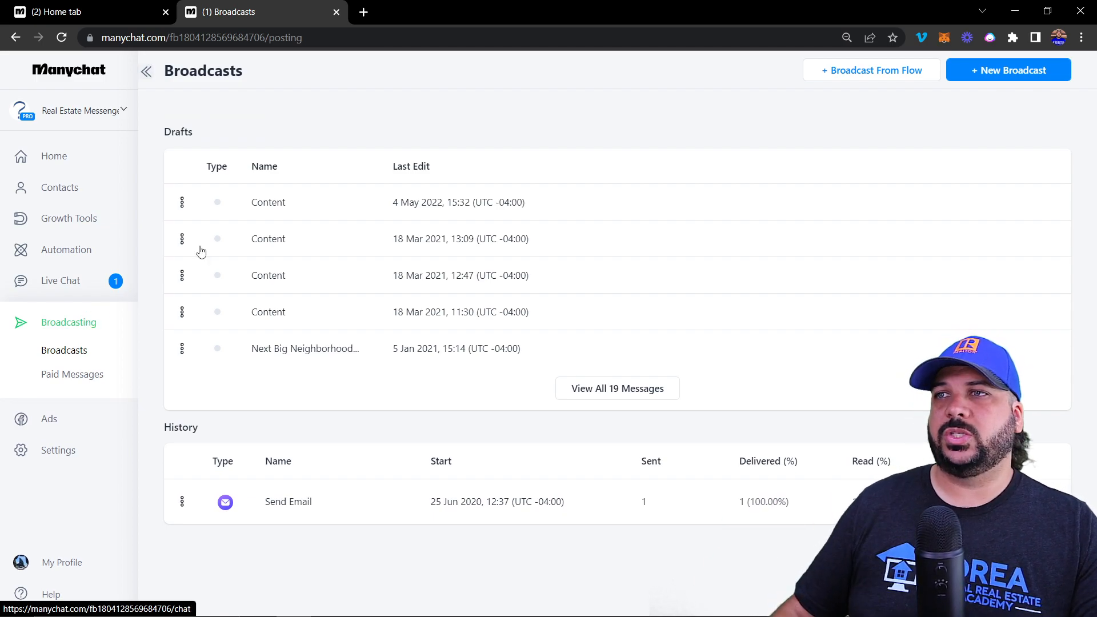
{"action": "left_click", "coordinate": [1005, 79]}
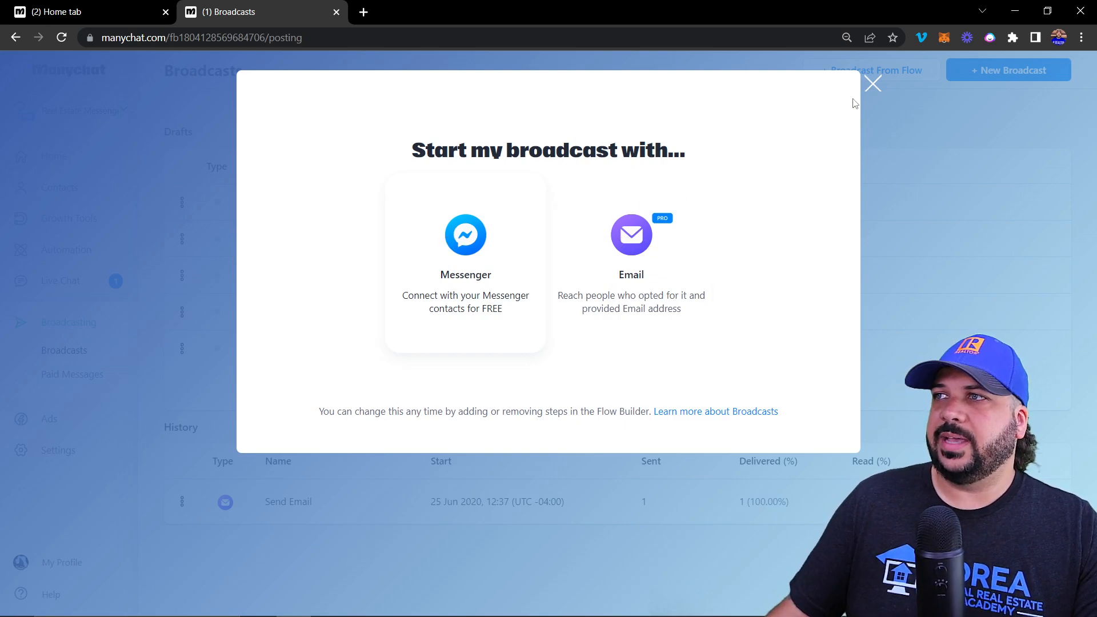
{"action": "left_click", "coordinate": [867, 87]}
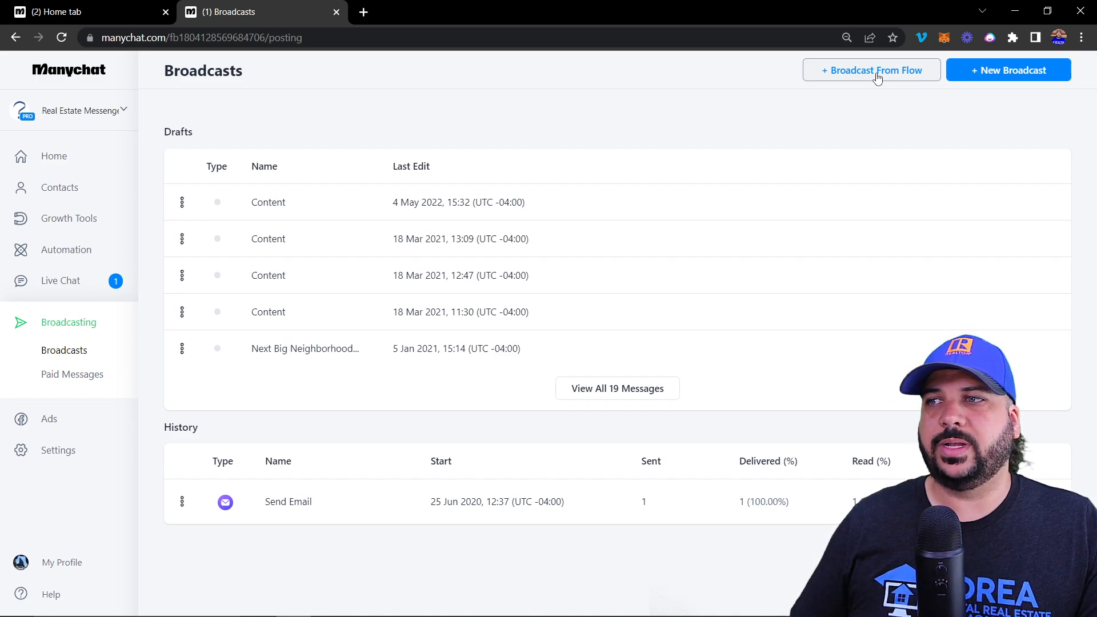
{"action": "left_click", "coordinate": [72, 381]}
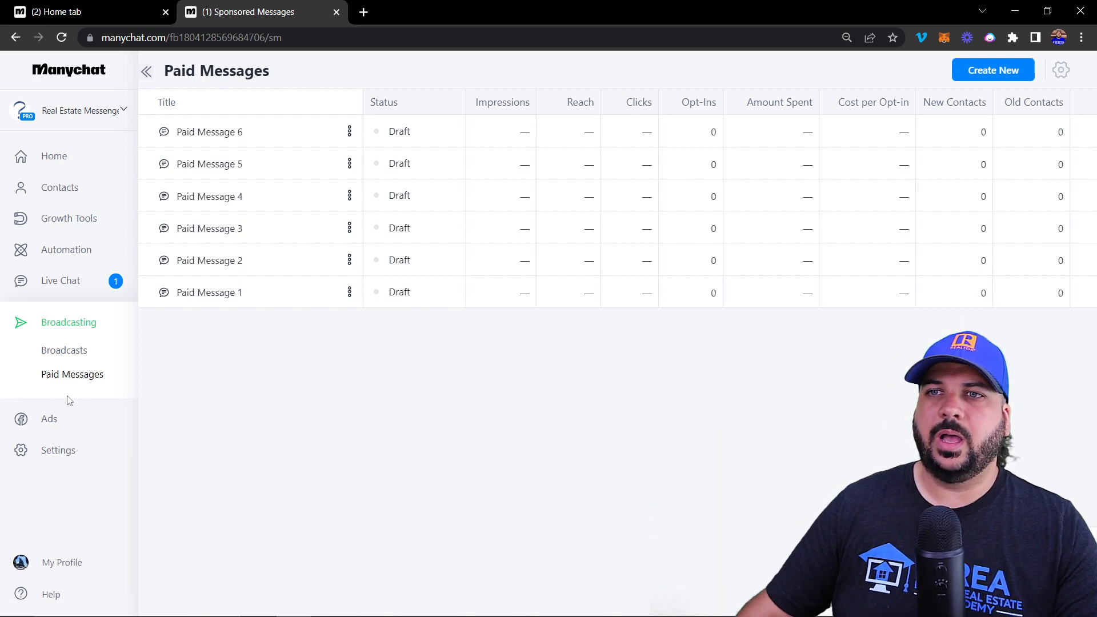
View the Ads area and look over the general account settings and the list of settings categories.
{"action": "left_click", "coordinate": [50, 421]}
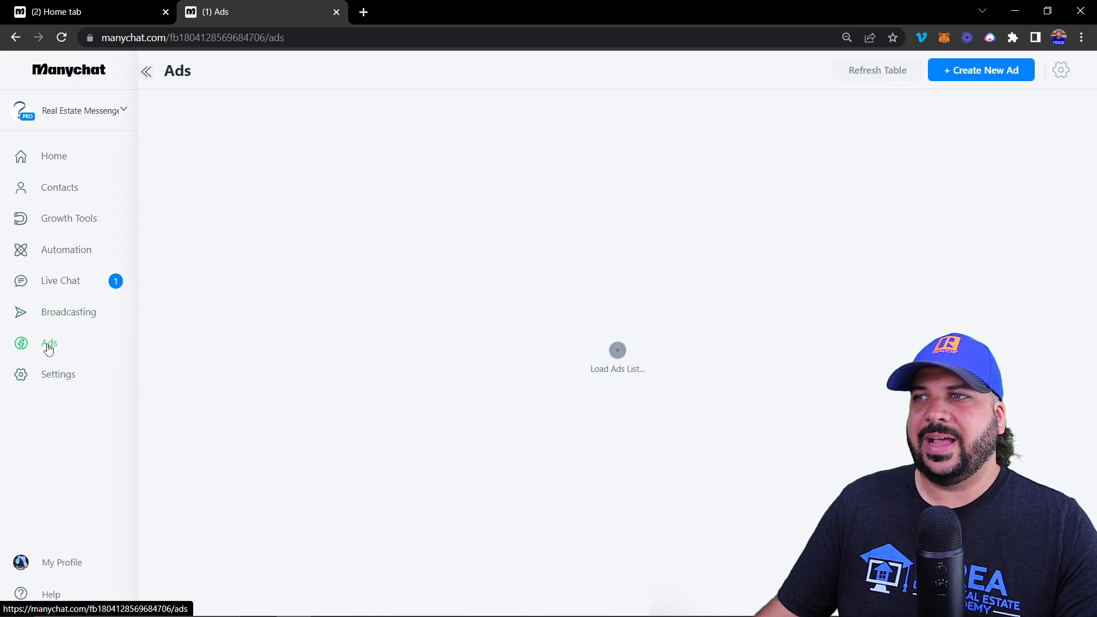
{"action": "left_click", "coordinate": [55, 375]}
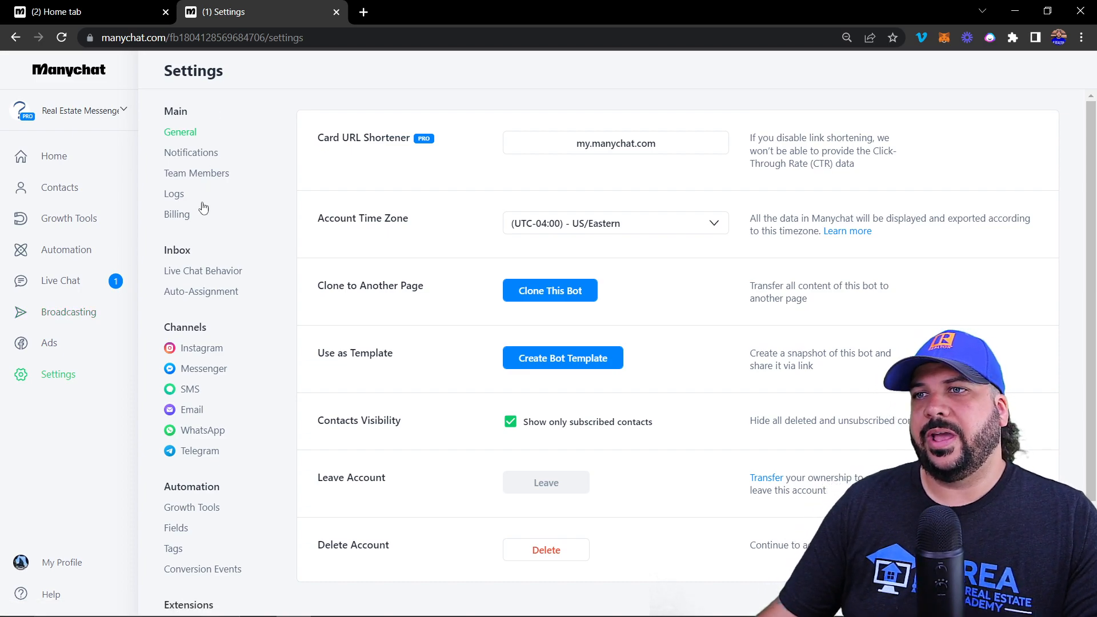
{"action": "scroll", "coordinate": [195, 501], "scroll_direction": "down", "scroll_amount": 2}
{"action": "scroll", "coordinate": [195, 501], "scroll_direction": "up", "scroll_amount": 2}
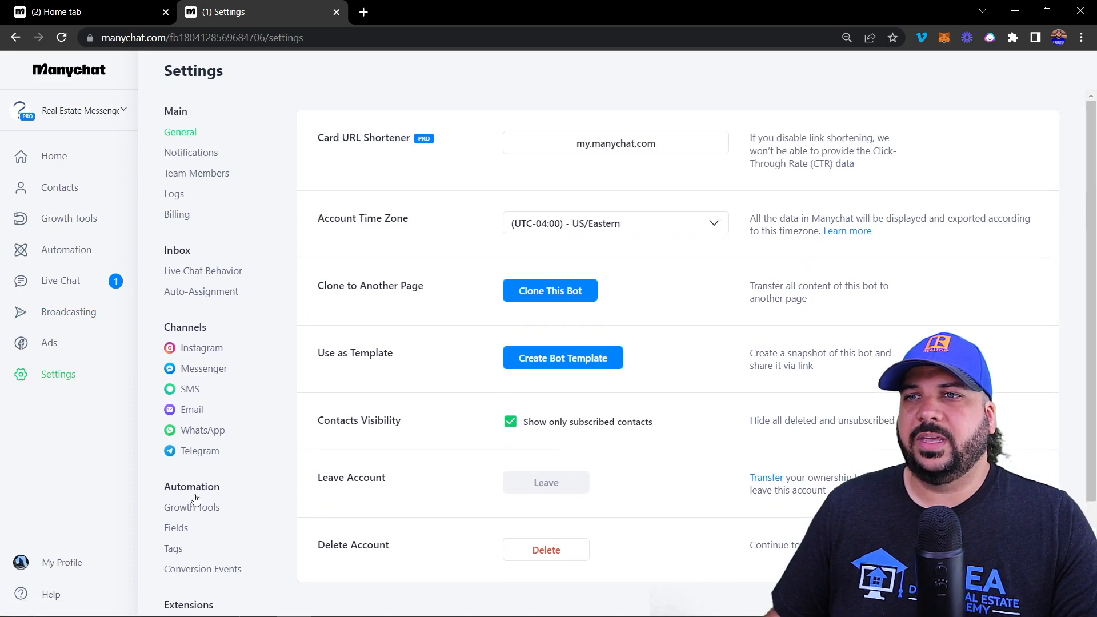